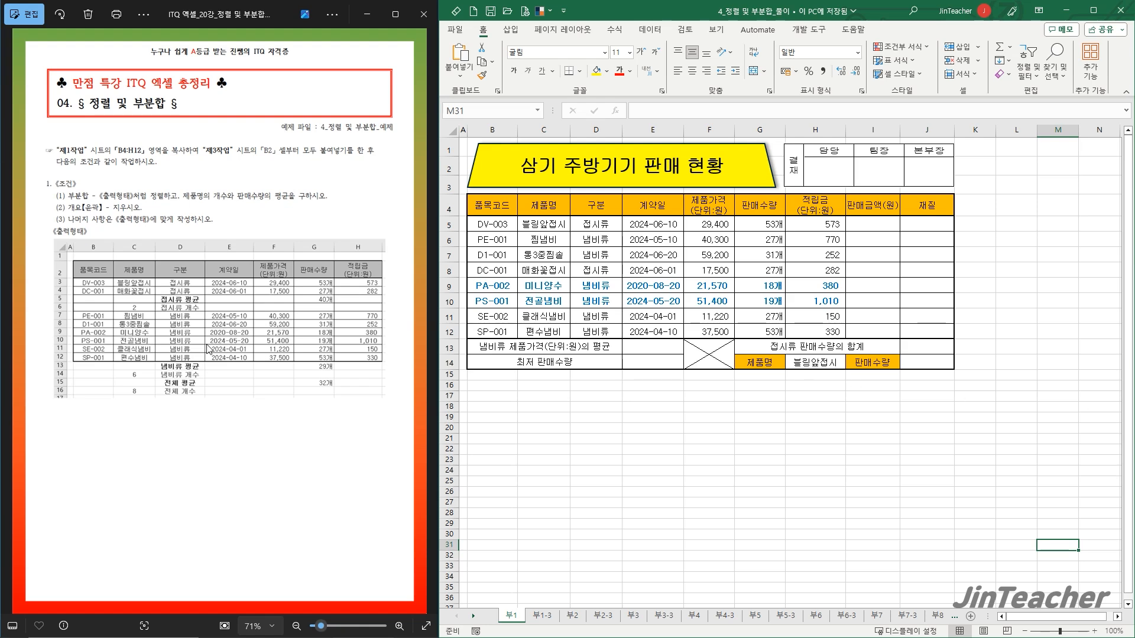
Copy B4:H12 from sheet 부1 and paste it at B2 of sheet 부1-3, keeping the source column widths
scroll(101, 206, "up", 3)
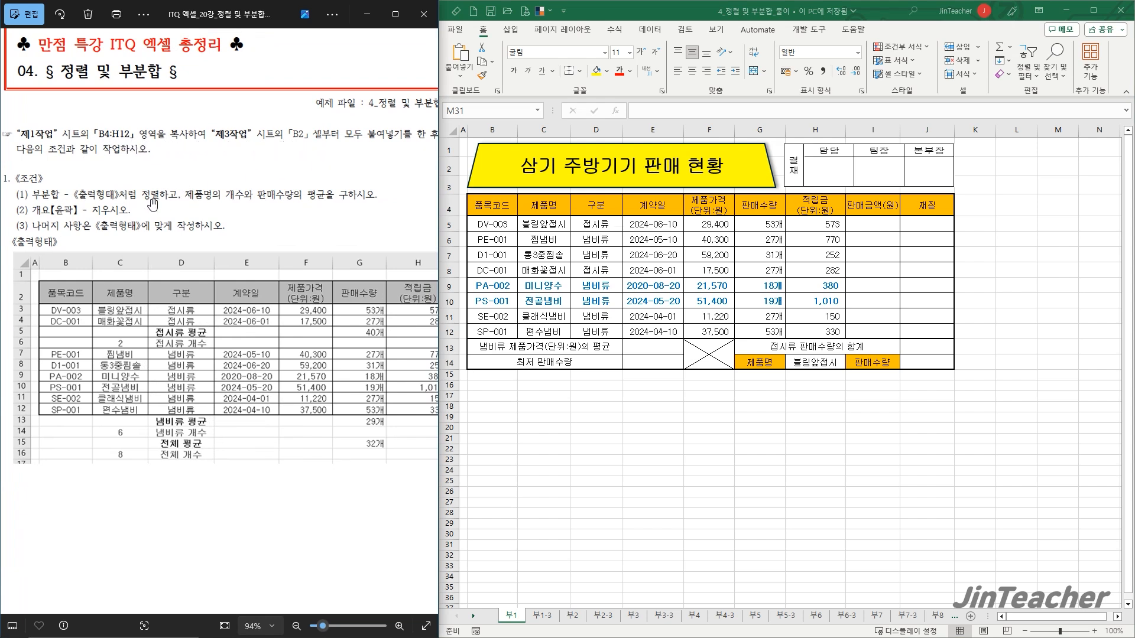
left_click(624, 420)
left_click_drag(505, 209, 813, 329)
left_click(482, 64)
left_click(551, 618)
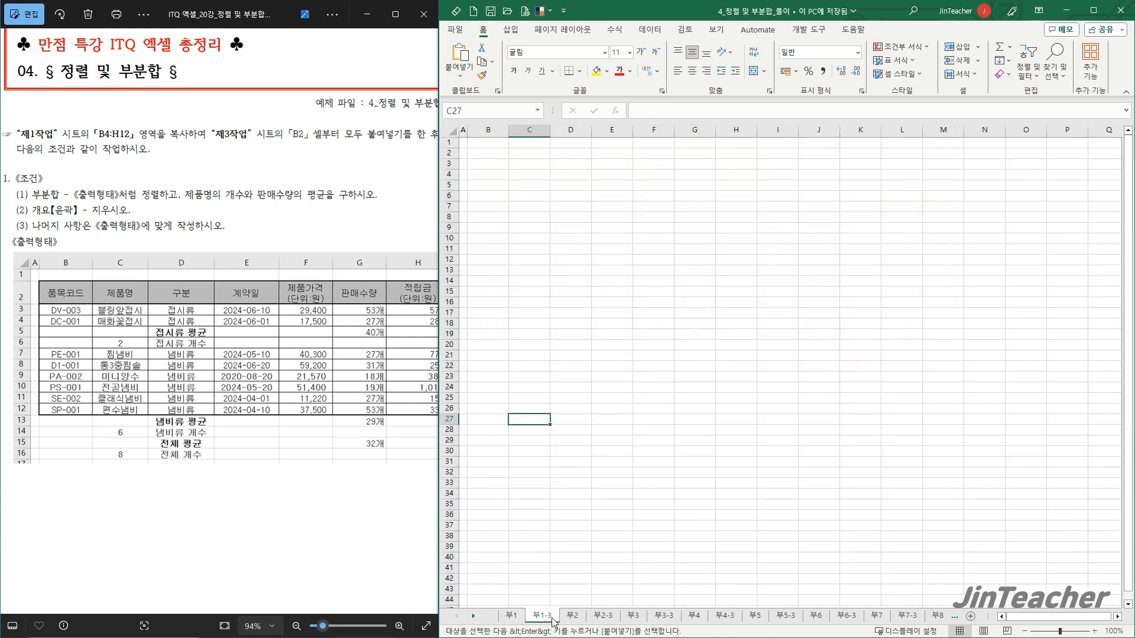
left_click(489, 153)
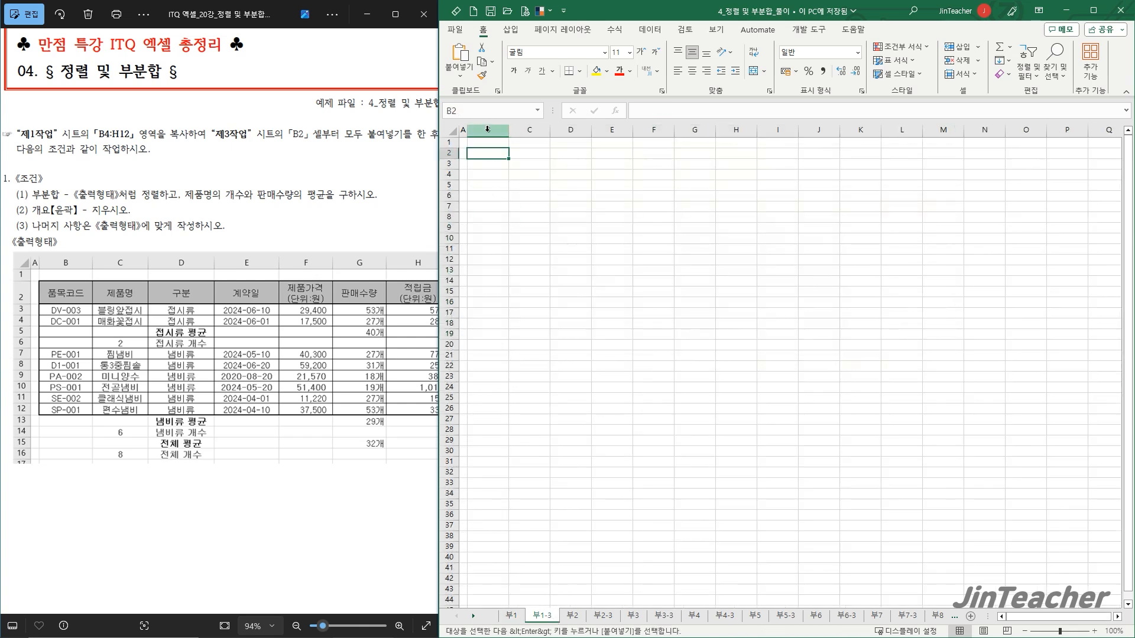
left_click(459, 54)
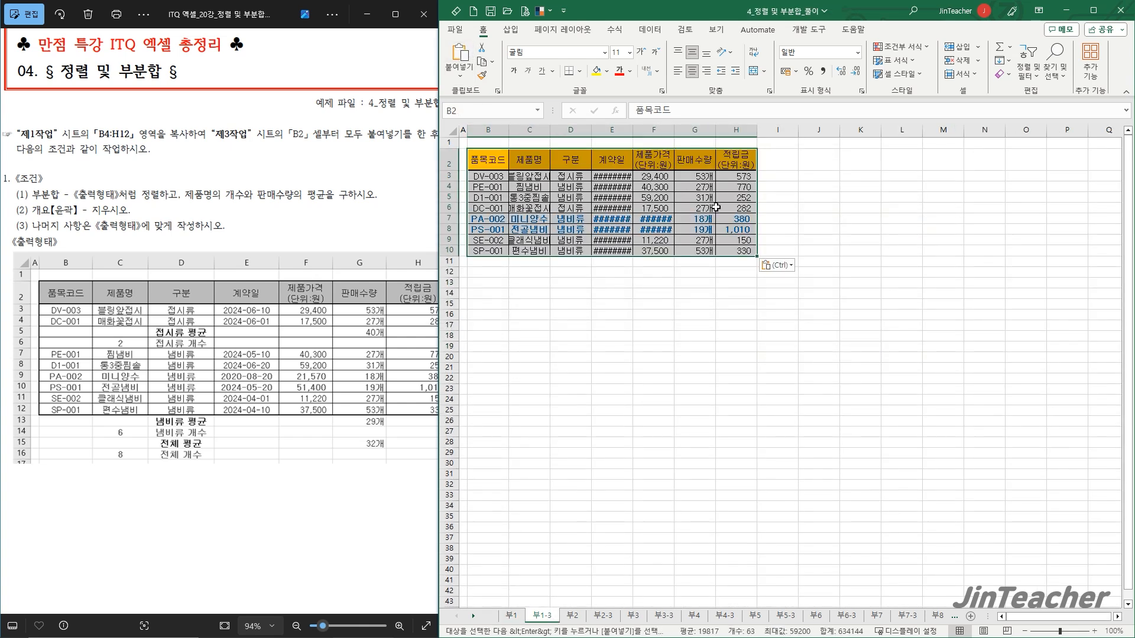
left_click(777, 265)
left_click(805, 317)
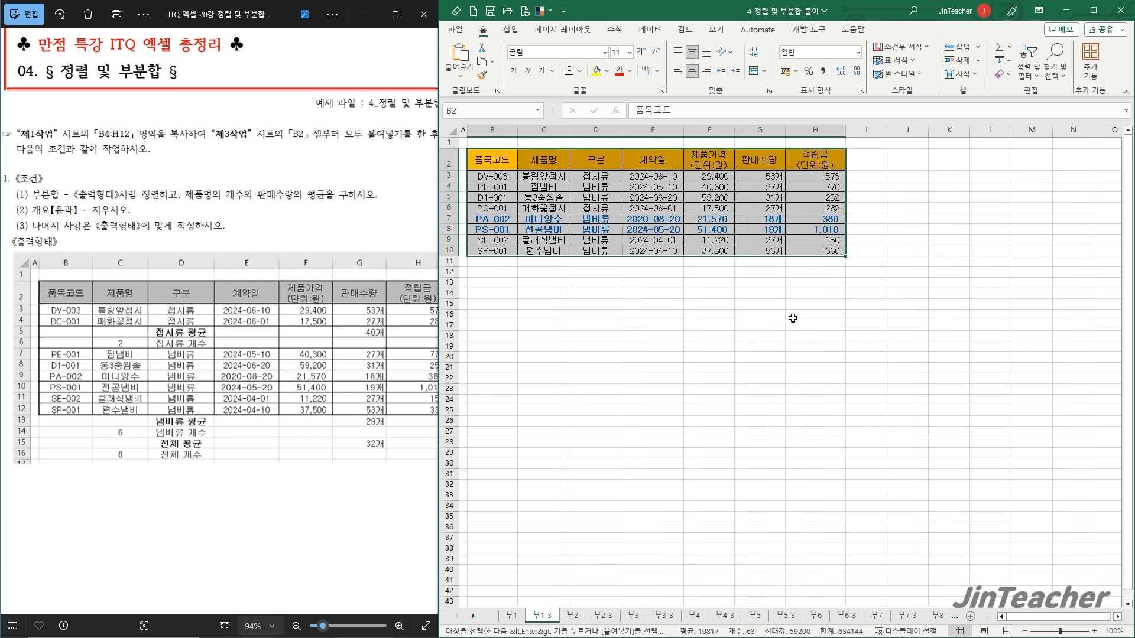
left_click(639, 282)
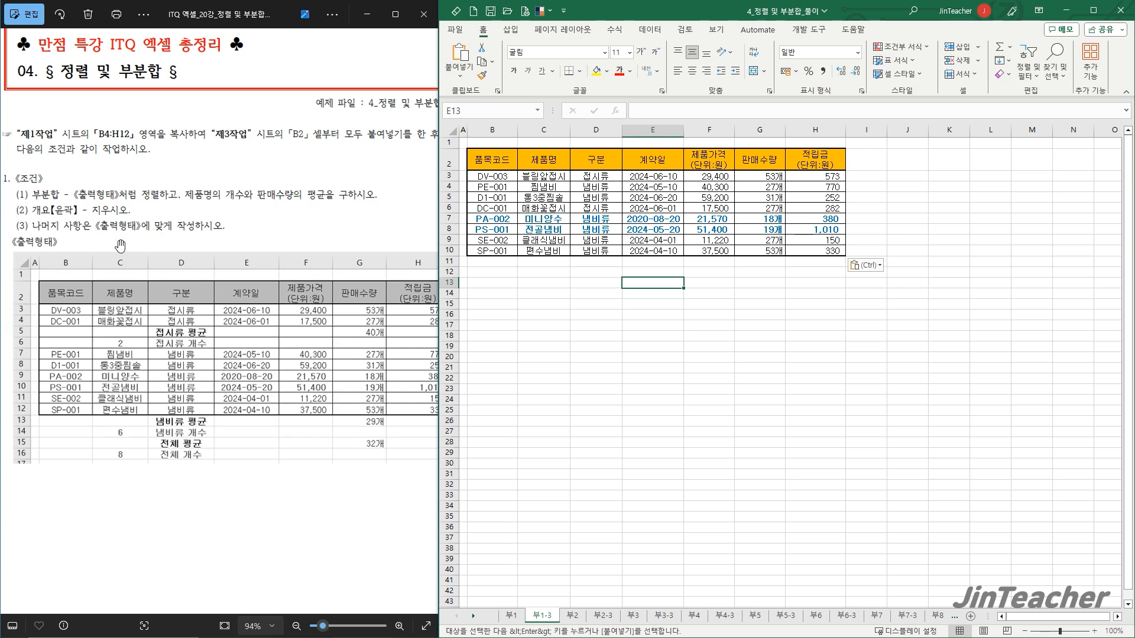
Sort the table on sheet 부1-3 by the 구분 column in descending order
left_click(220, 506)
scroll(213, 509, "down", 1)
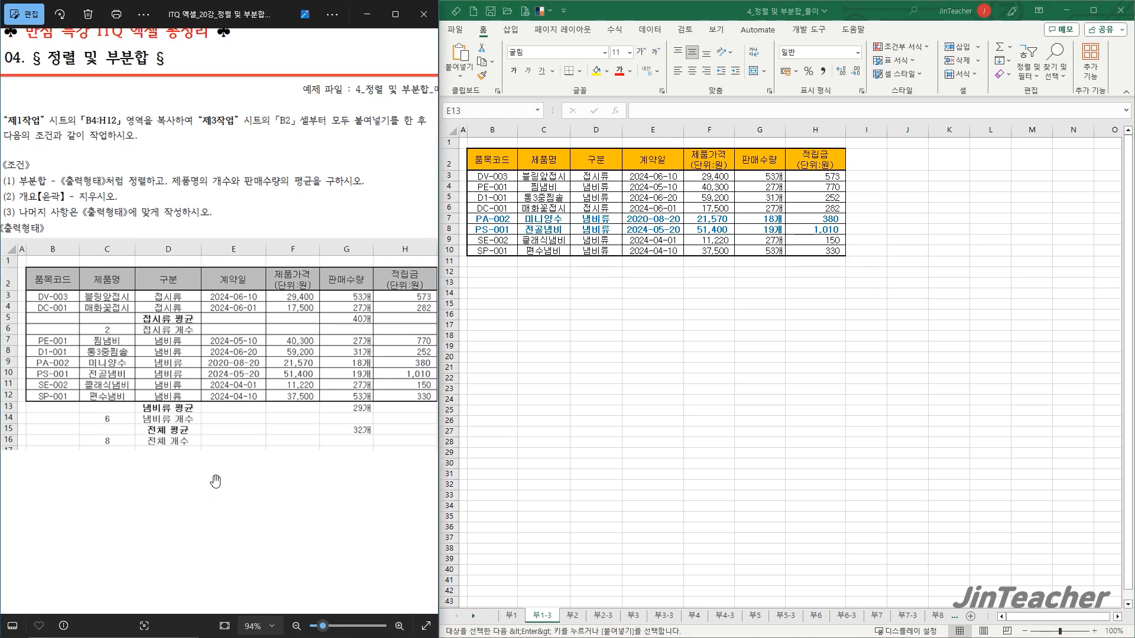
scroll(220, 482, "down", 2)
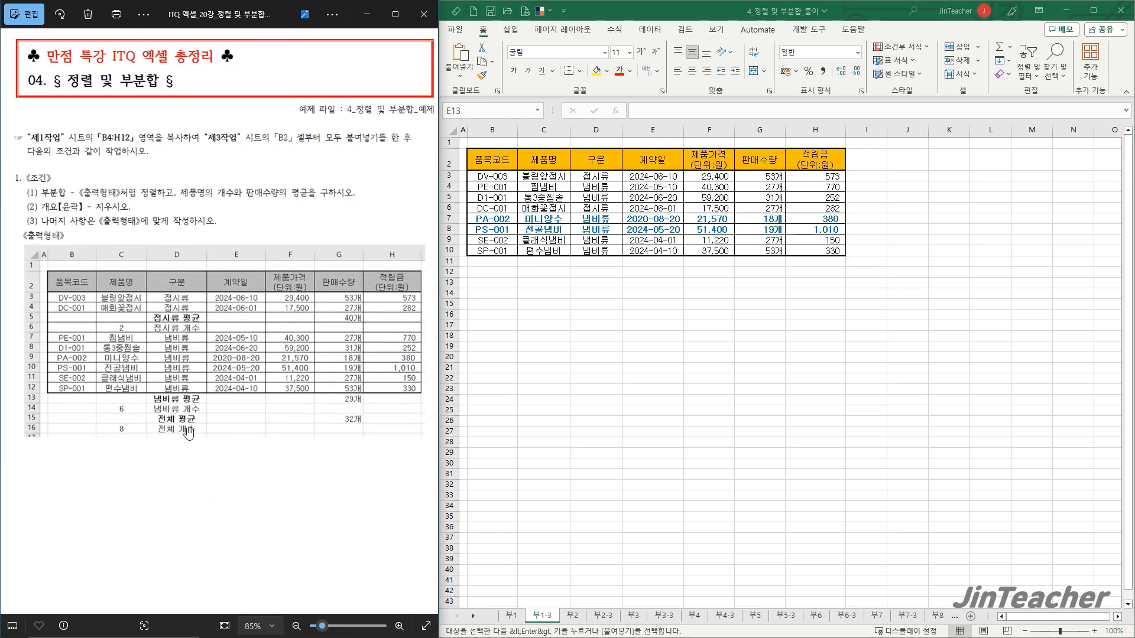
left_click(602, 161)
mouse_move(600, 158)
left_mouse_down()
mouse_move(597, 260)
mouse_move(599, 161)
left_mouse_up()
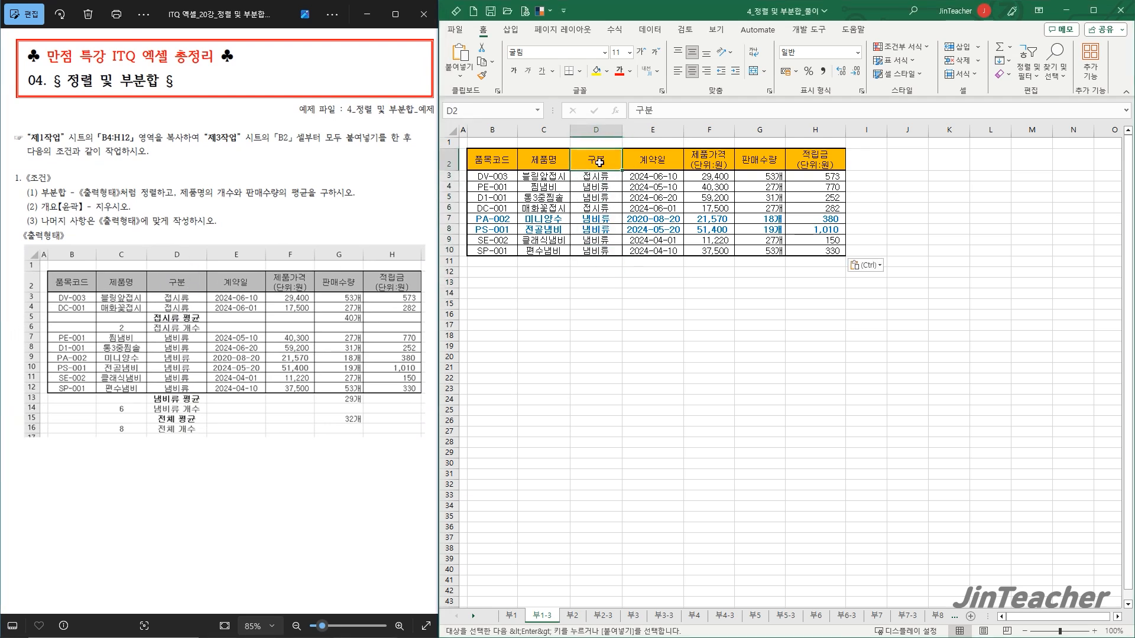
left_click(651, 34)
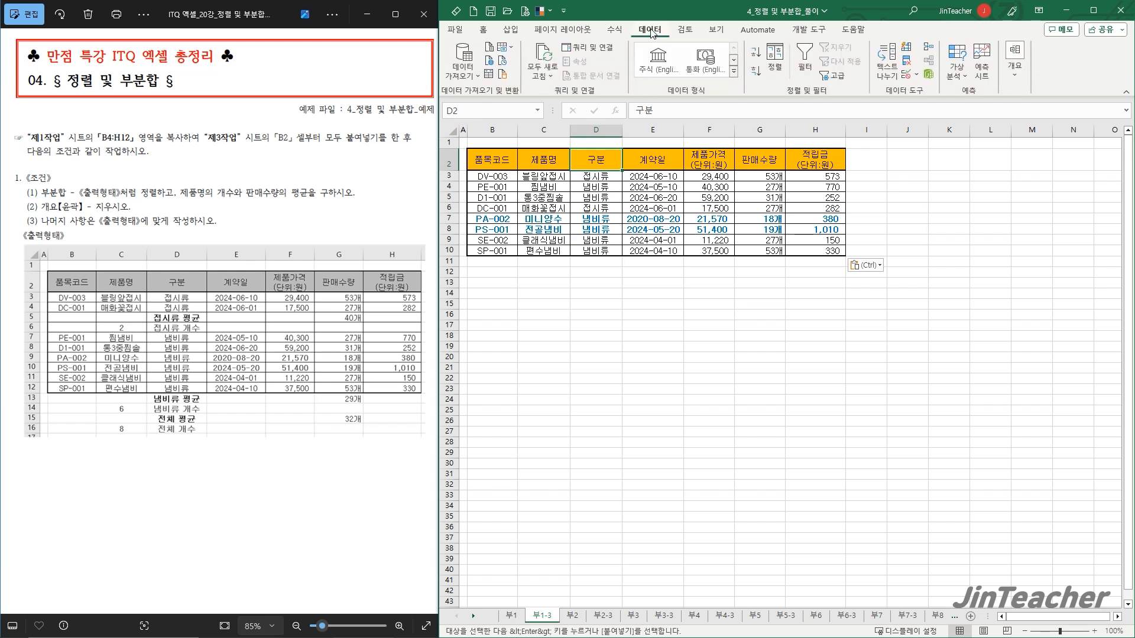
left_click(756, 72)
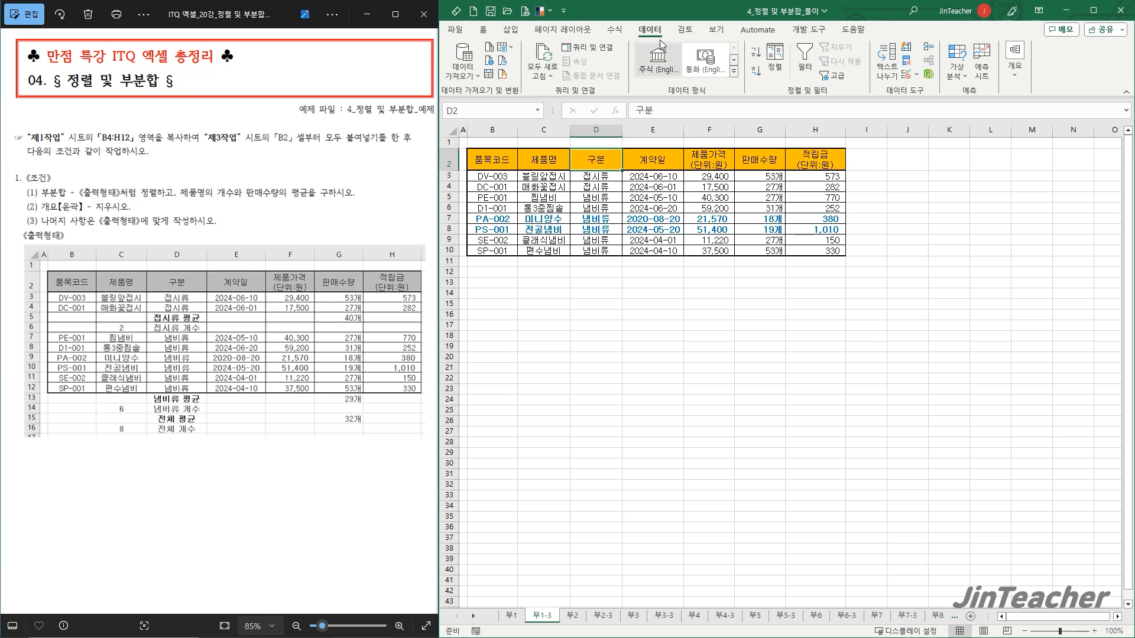
Add a subtotal grouped by 구분 that uses 개수 on 제품명 only, leaving 적립금(단위:원) out
left_click(1018, 87)
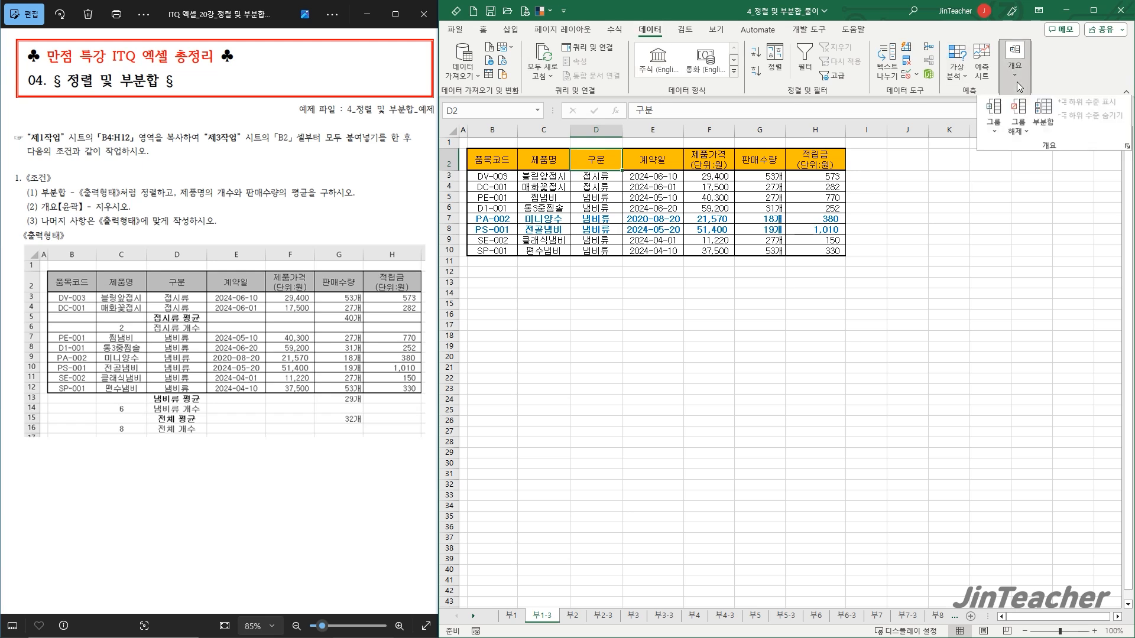
left_click(1044, 113)
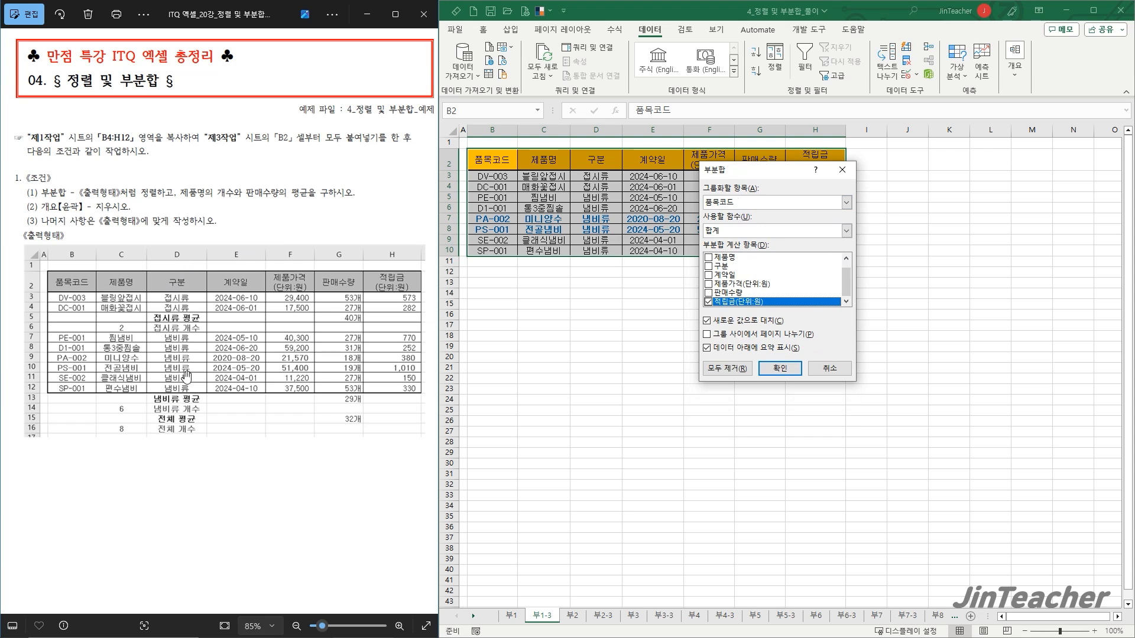
left_click(847, 203)
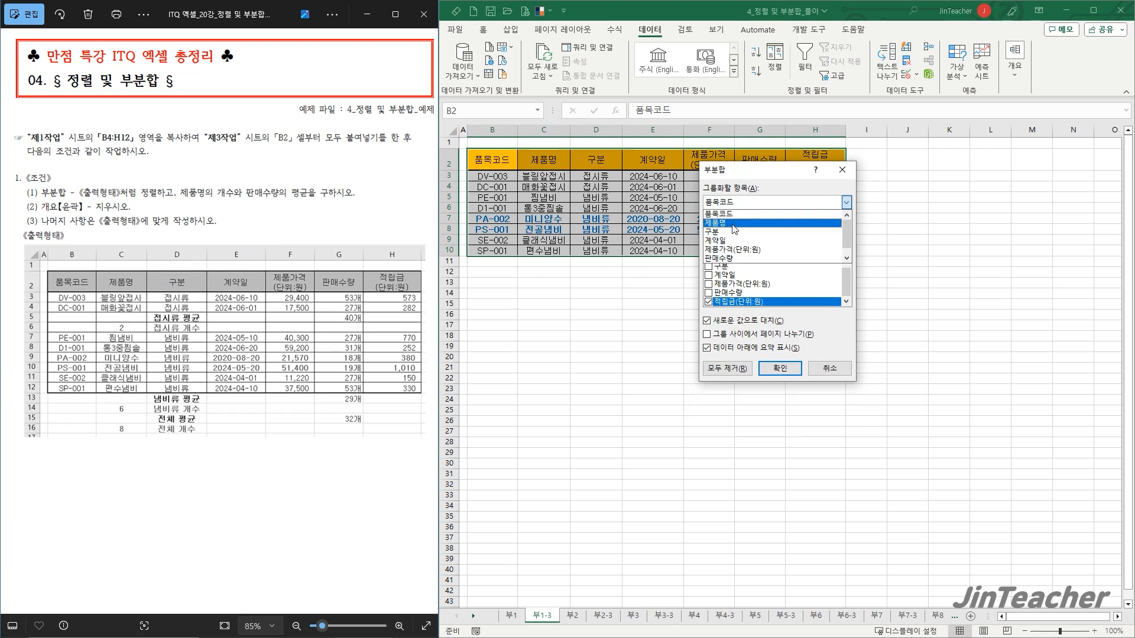
left_click(731, 232)
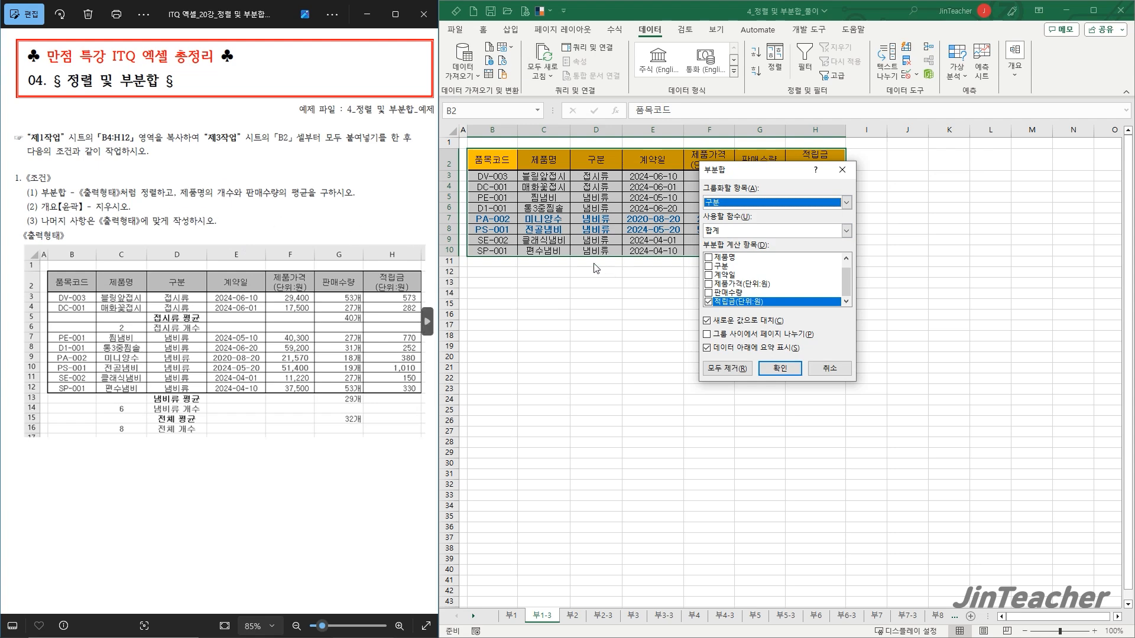
left_click(709, 301)
left_click(709, 257)
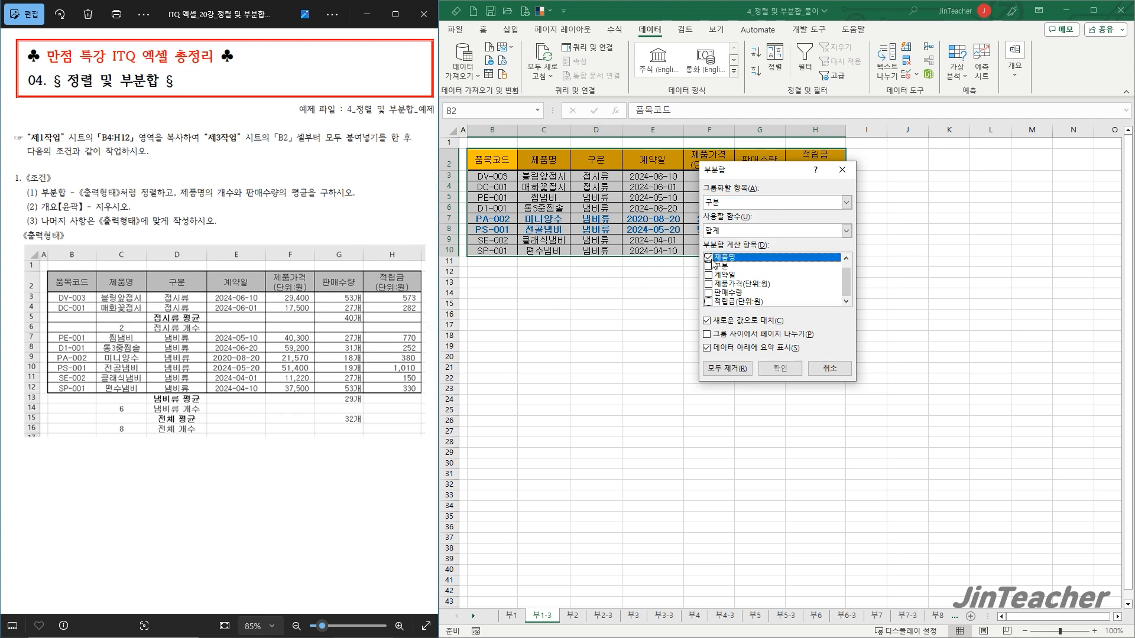
left_click(726, 232)
left_click(726, 253)
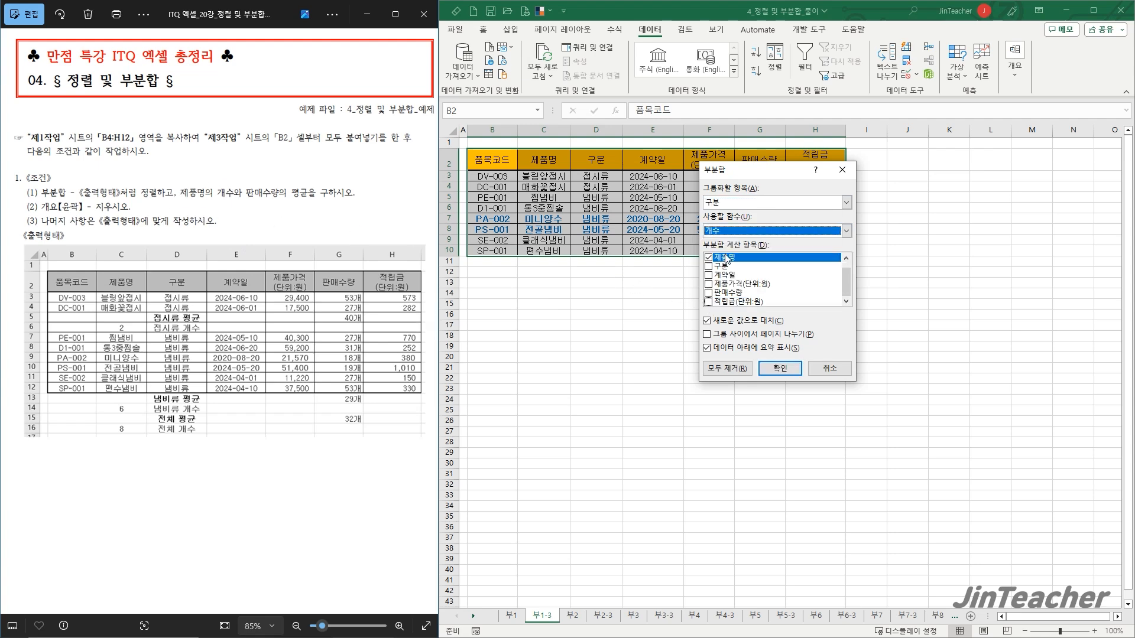
left_click(779, 367)
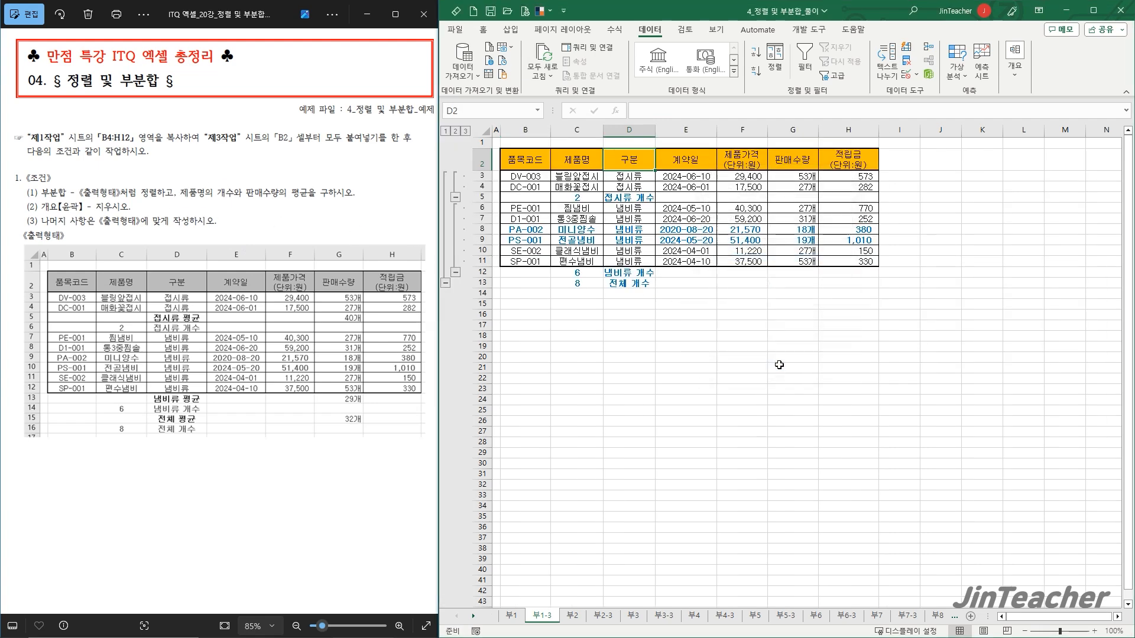
Add a second 구분 subtotal using 평균 on 판매수량 only, without replacing the existing subtotals, and autofit column D
left_click(1013, 88)
left_click(1031, 131)
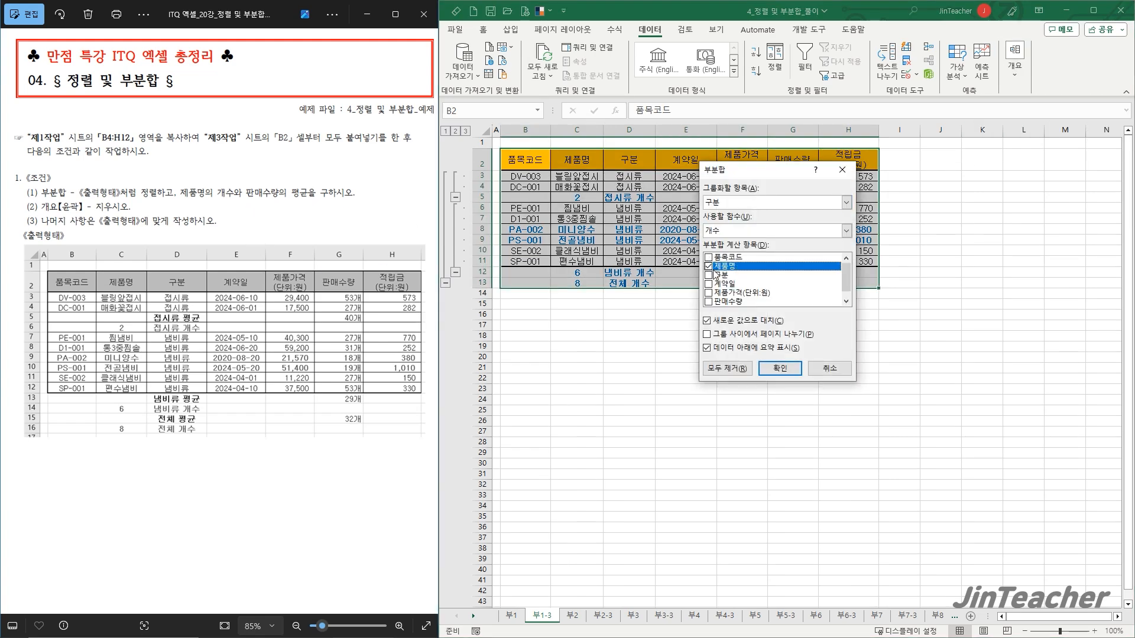
left_click(709, 266)
left_click(709, 301)
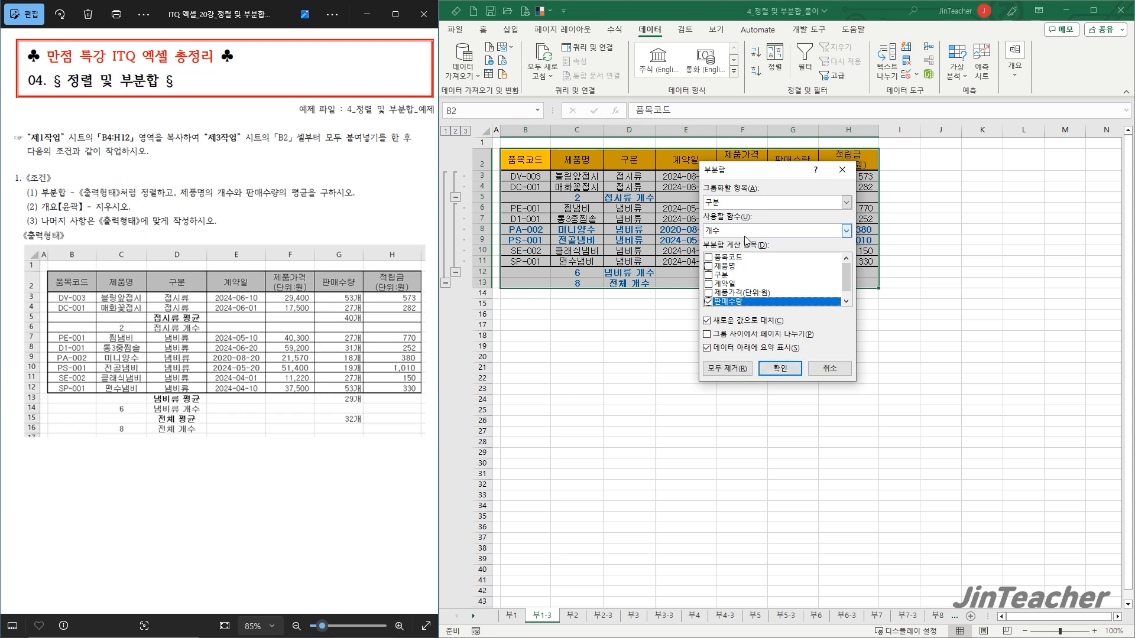
left_click(847, 230)
left_click(741, 261)
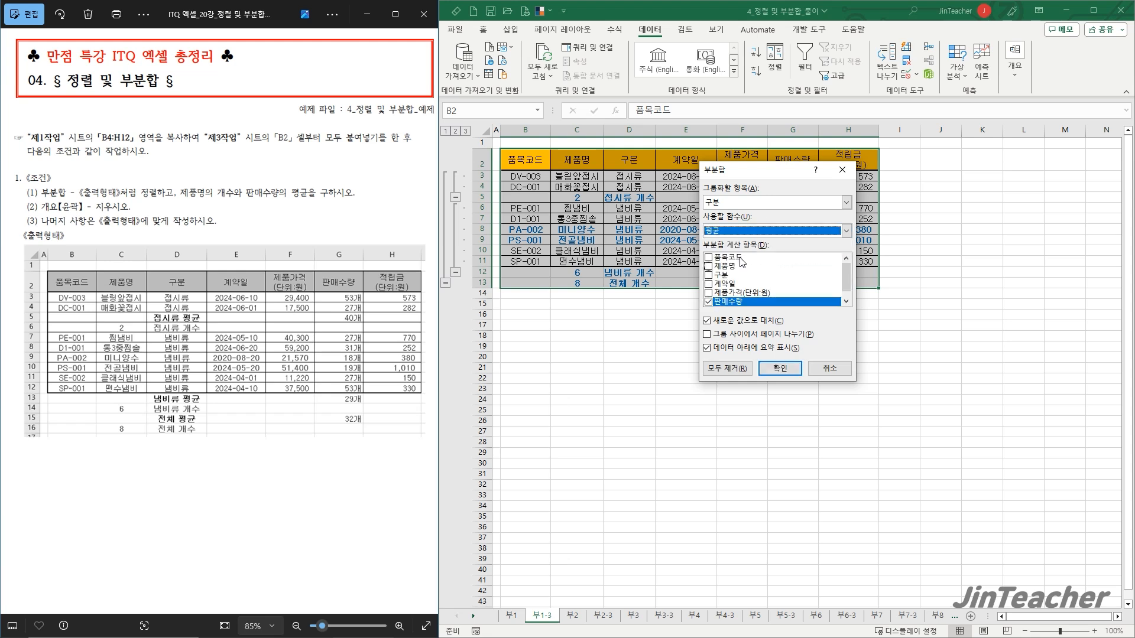
left_click(760, 322)
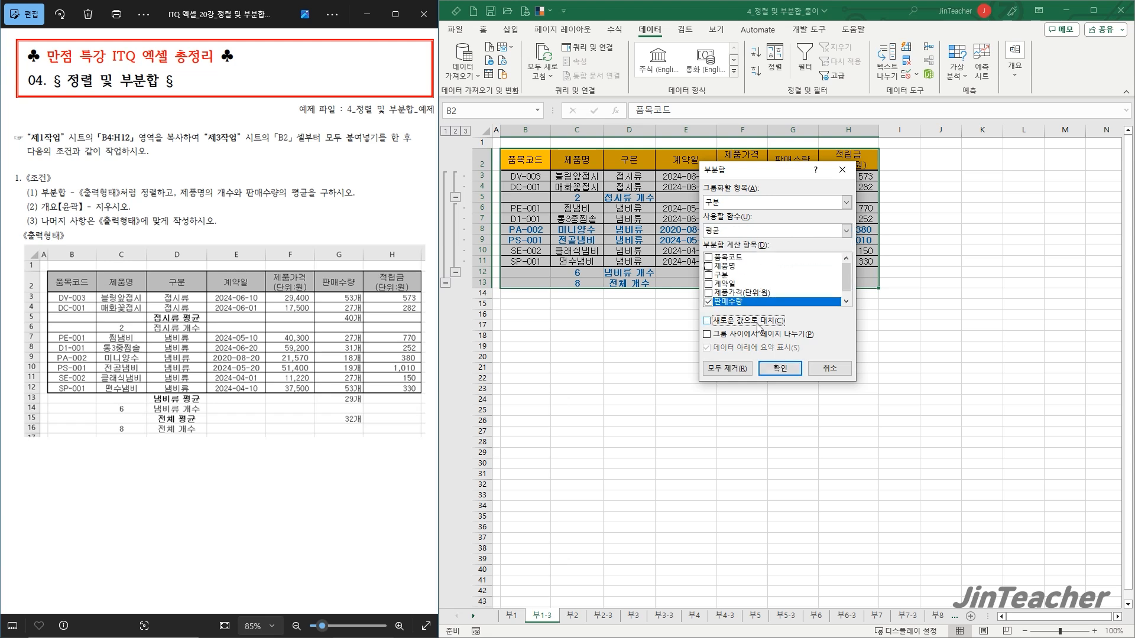
left_click(779, 369)
double_click(665, 130)
left_click(704, 296)
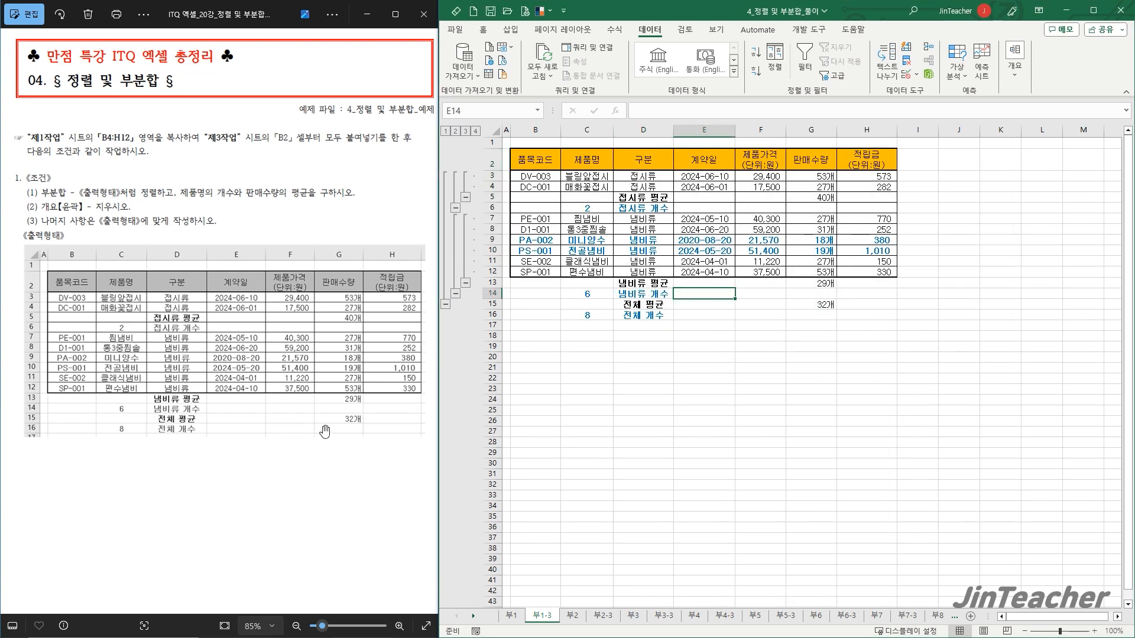
Check the 판매수량 averages, 제품명 counts and product rows against the expected output
left_click(811, 284)
left_click(798, 304)
left_click(598, 295)
left_click(593, 317)
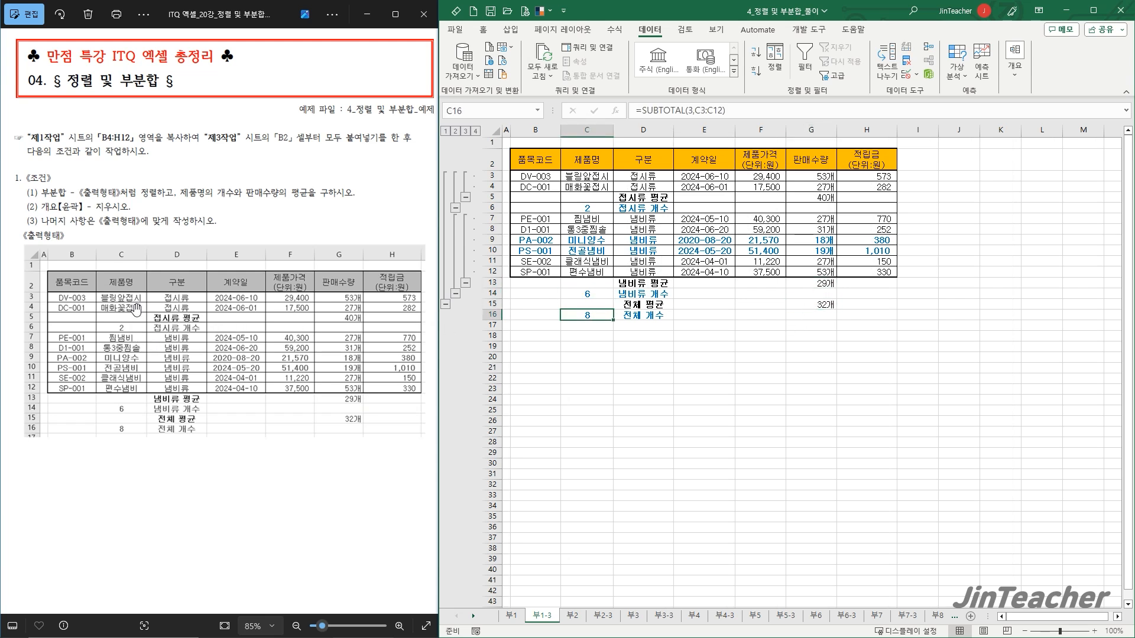
left_click(590, 177)
left_click(590, 187)
left_click(591, 229)
left_click(592, 253)
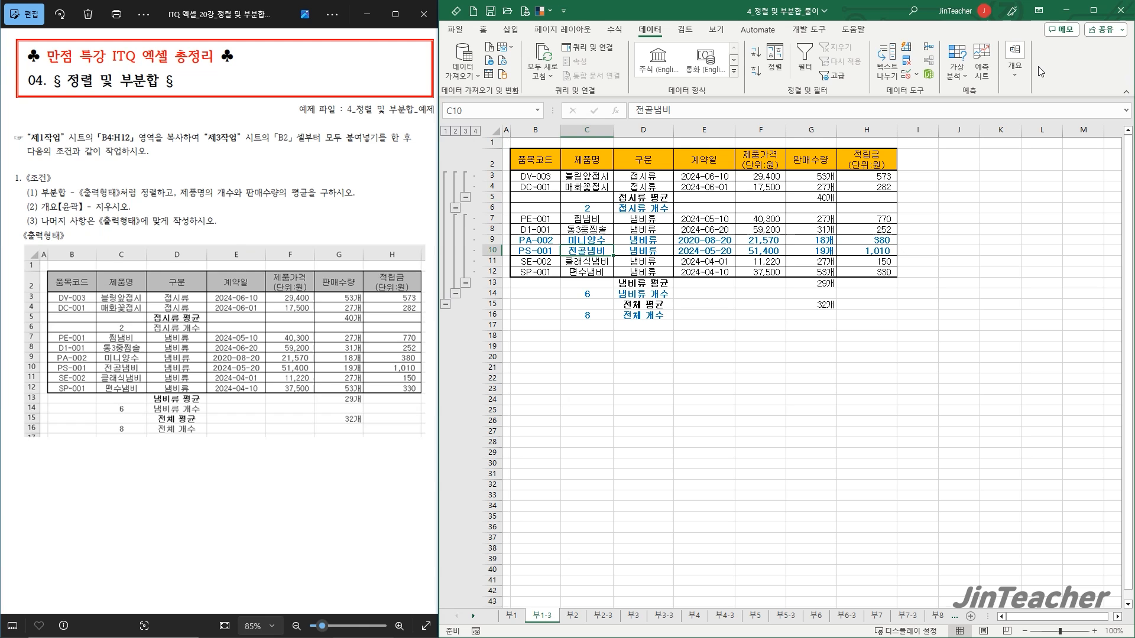
Clear the outline from the subtotalled table on sheet 부1-3
left_click(1015, 60)
left_click(1018, 131)
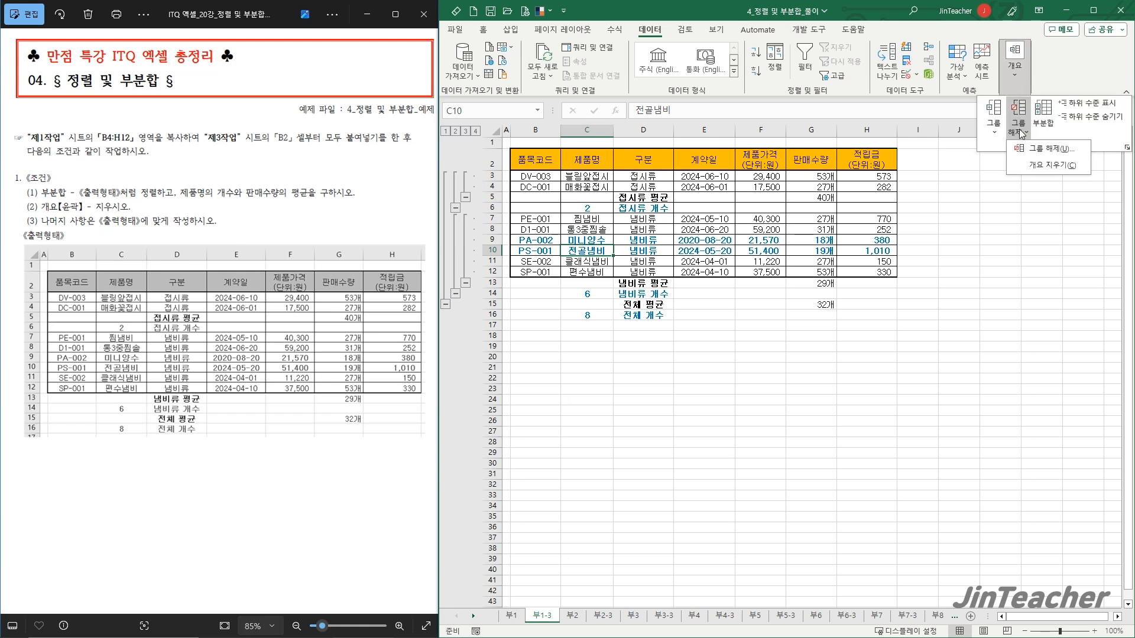
left_click(1045, 168)
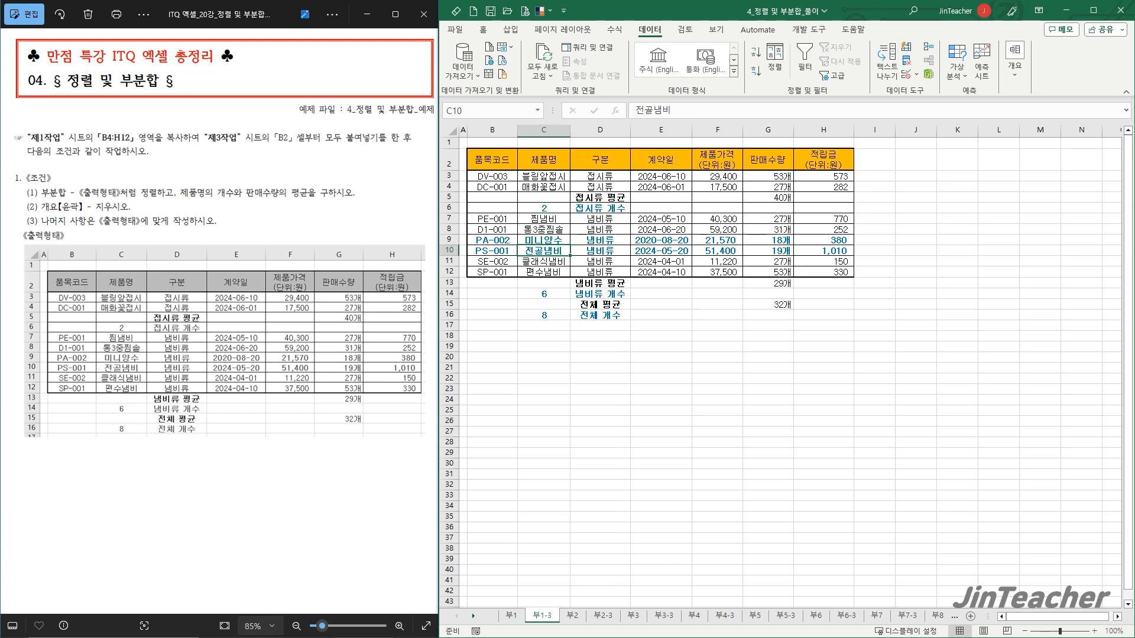
Copy B4:H12 from sheet 부2 and paste it at B2 of sheet 부2-3, keeping the source column widths
left_click(432, 330)
scroll(235, 268, "up", 3)
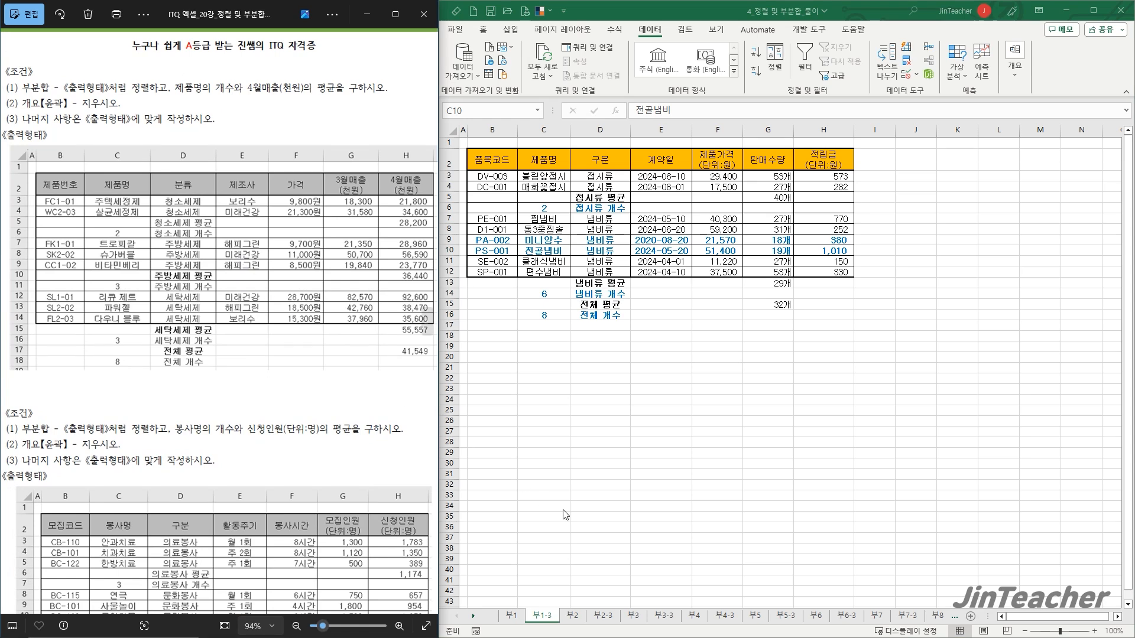
left_click(578, 618)
left_click(573, 616)
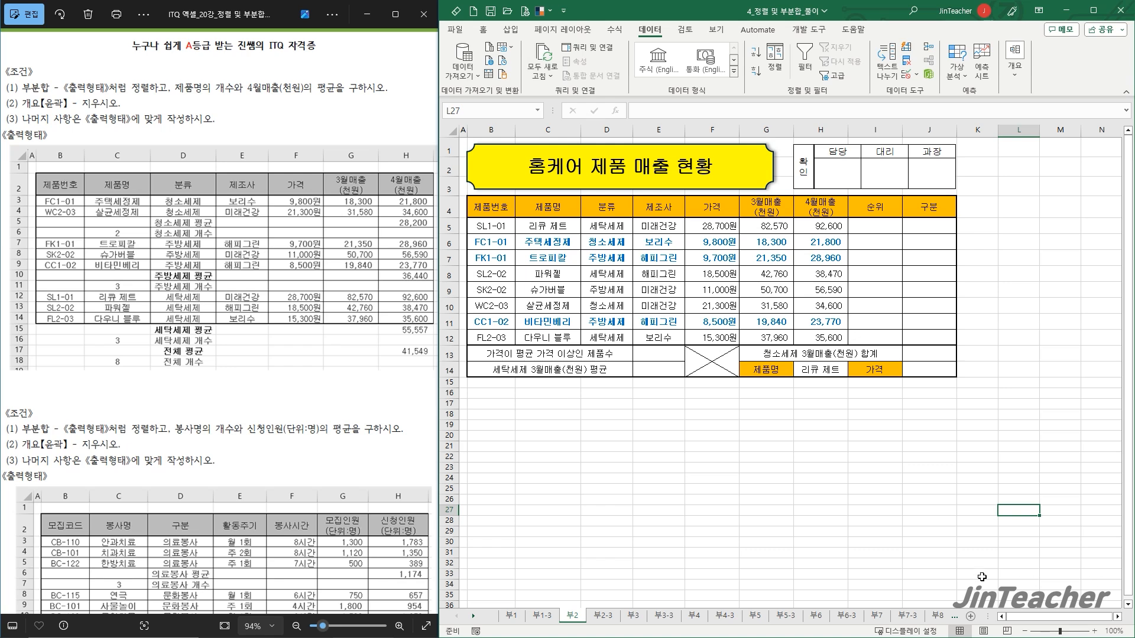
left_click_drag(497, 209, 804, 336)
key("ctrl+c")
key("ctrl+Page_Down")
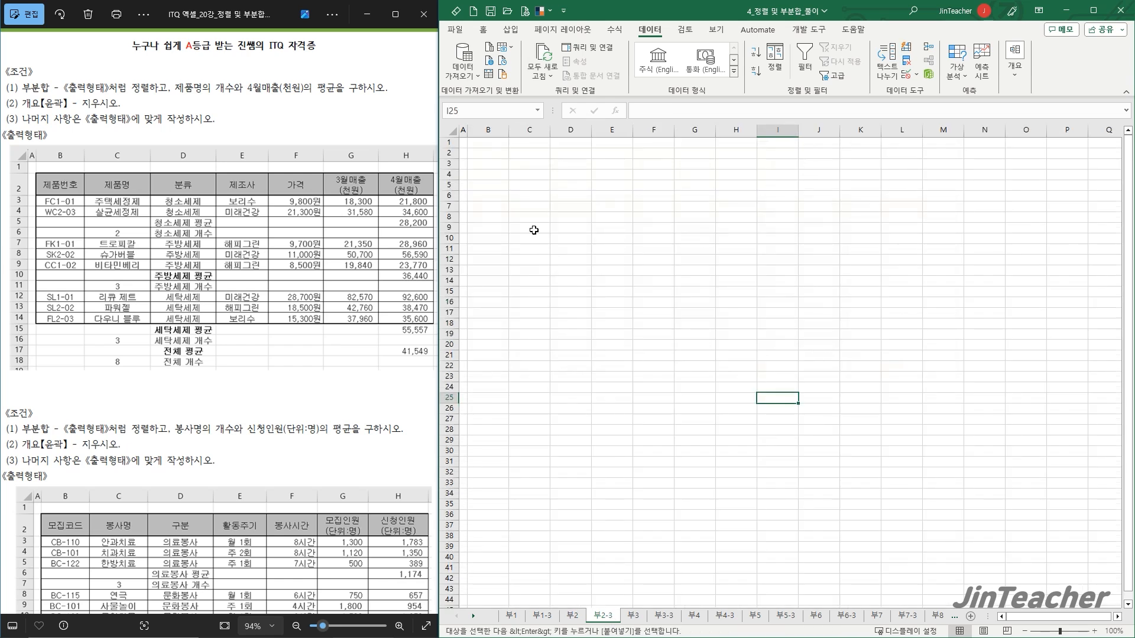
left_click(495, 153)
key("ctrl+v")
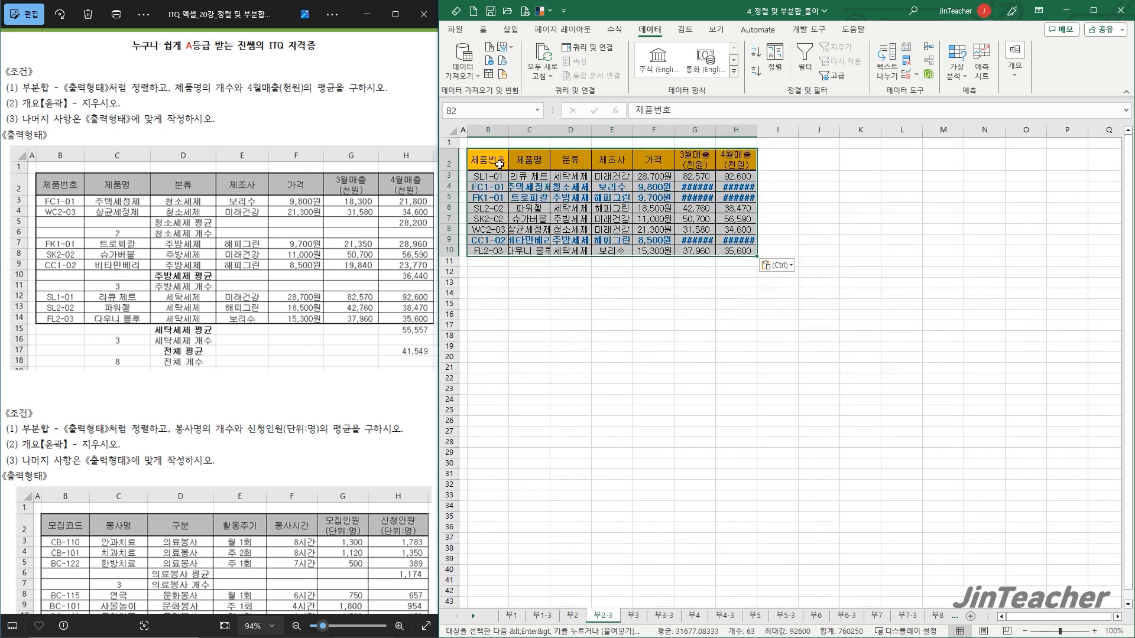
left_click(776, 266)
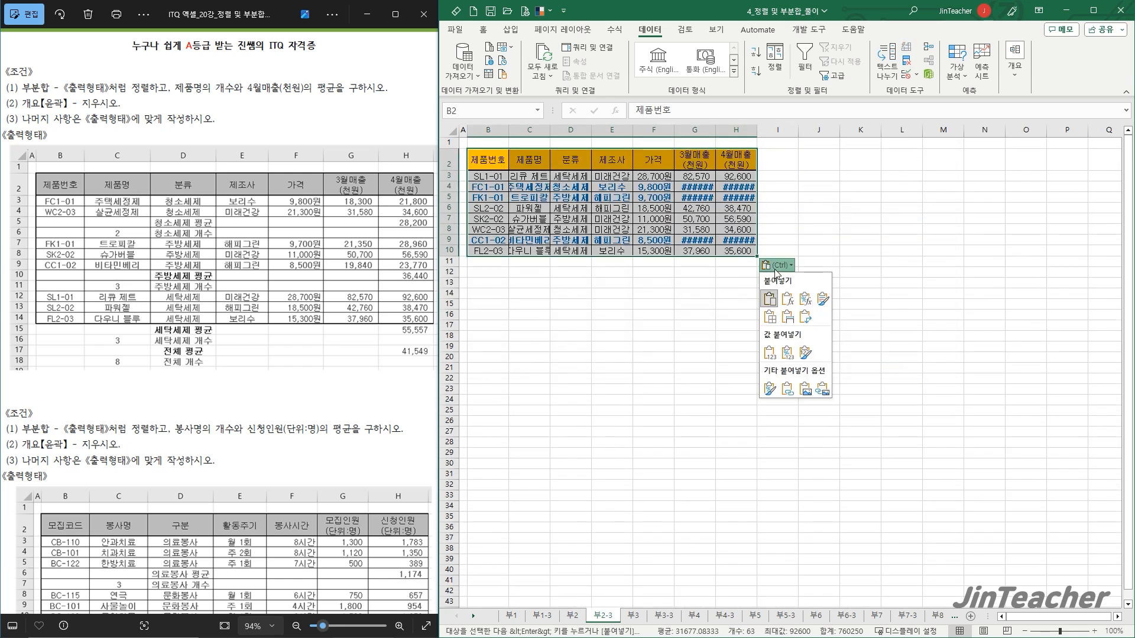
left_click(788, 317)
Sort the table on sheet 부2-3 by the 분류 column in descending order
left_click(577, 201)
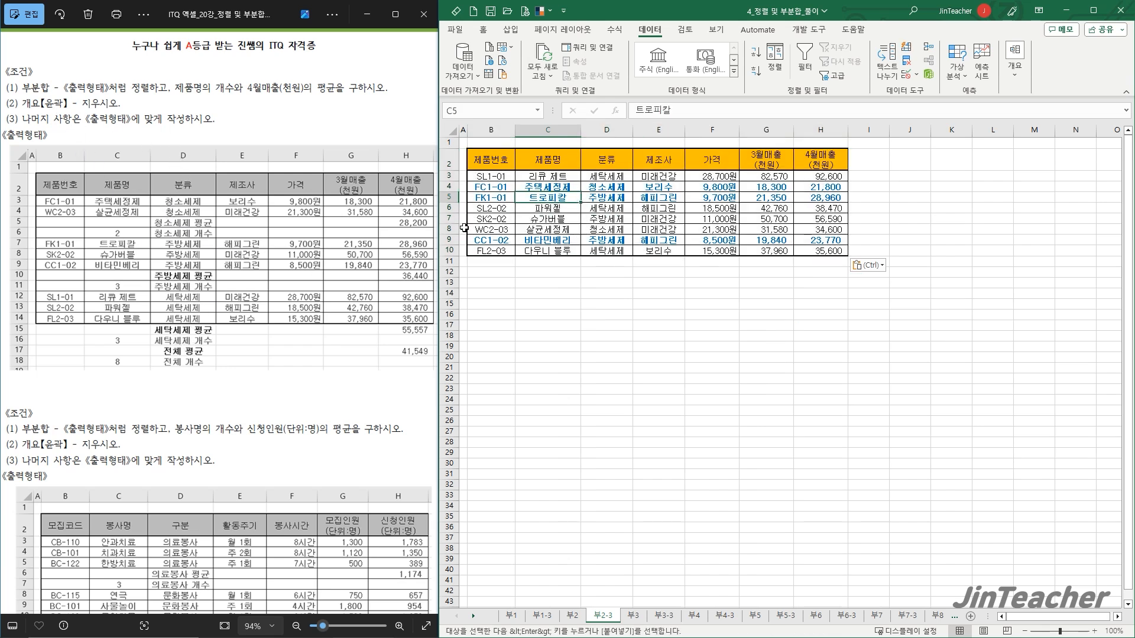
left_click(603, 158)
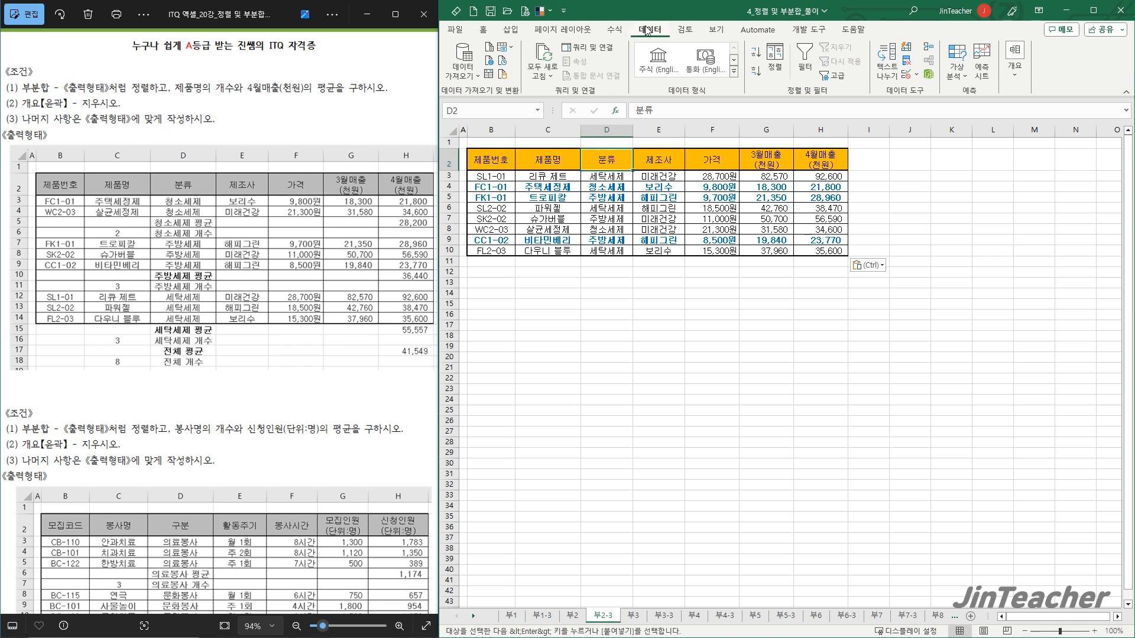
left_click(756, 70)
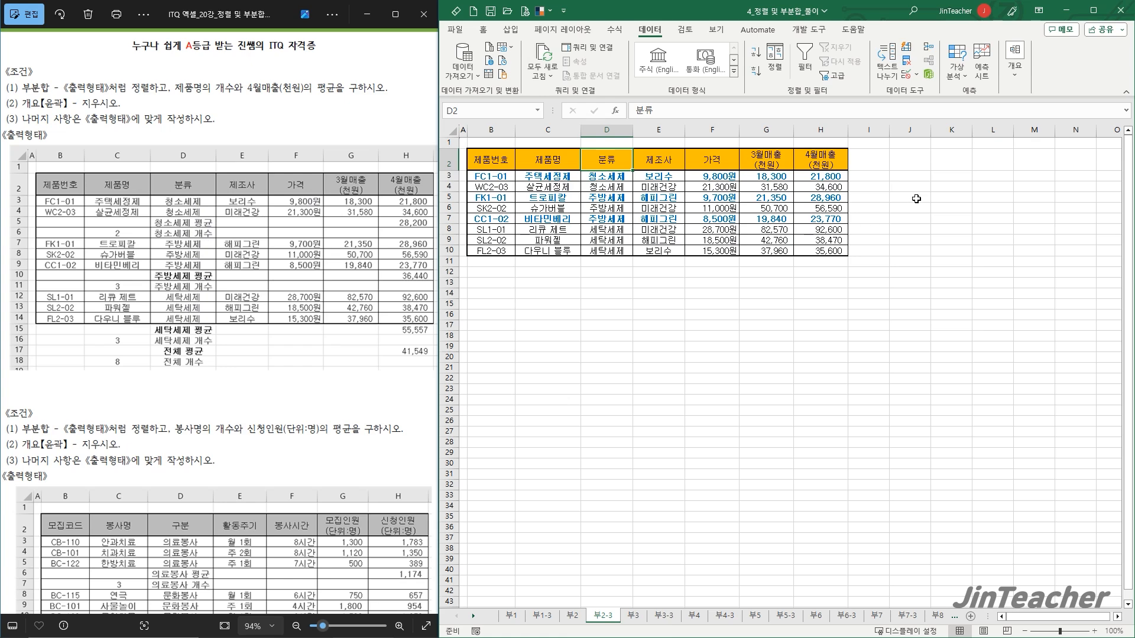
Add subtotals to the table on sheet 부2-3, grouped by 분류, that count 제품명 only
left_click(1017, 76)
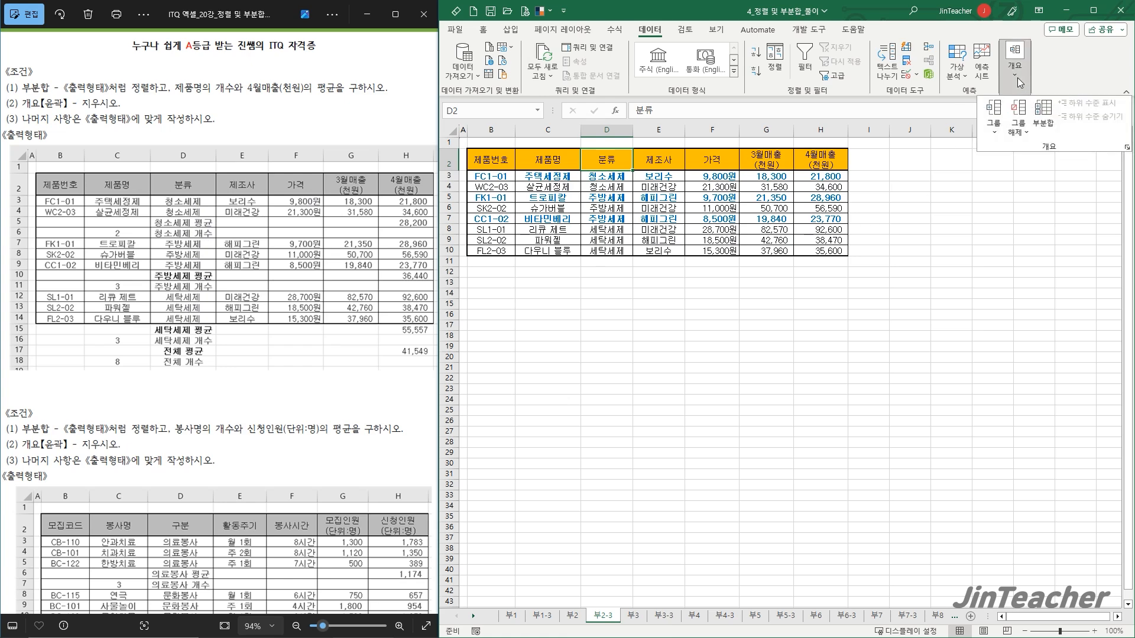
left_click(1044, 126)
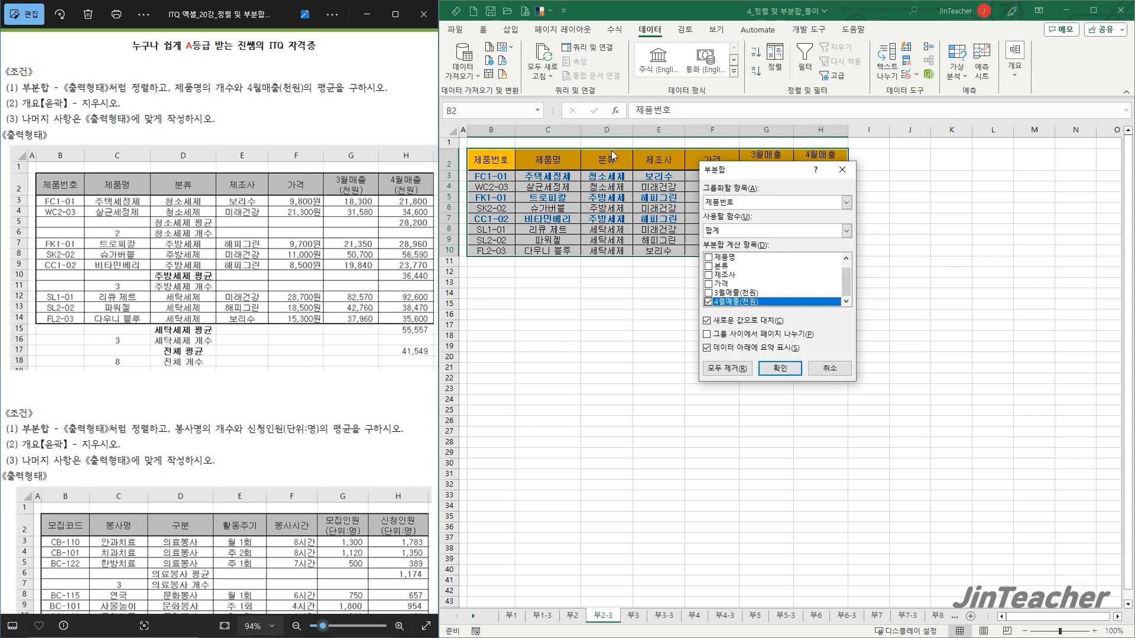
left_click(846, 203)
left_click(725, 229)
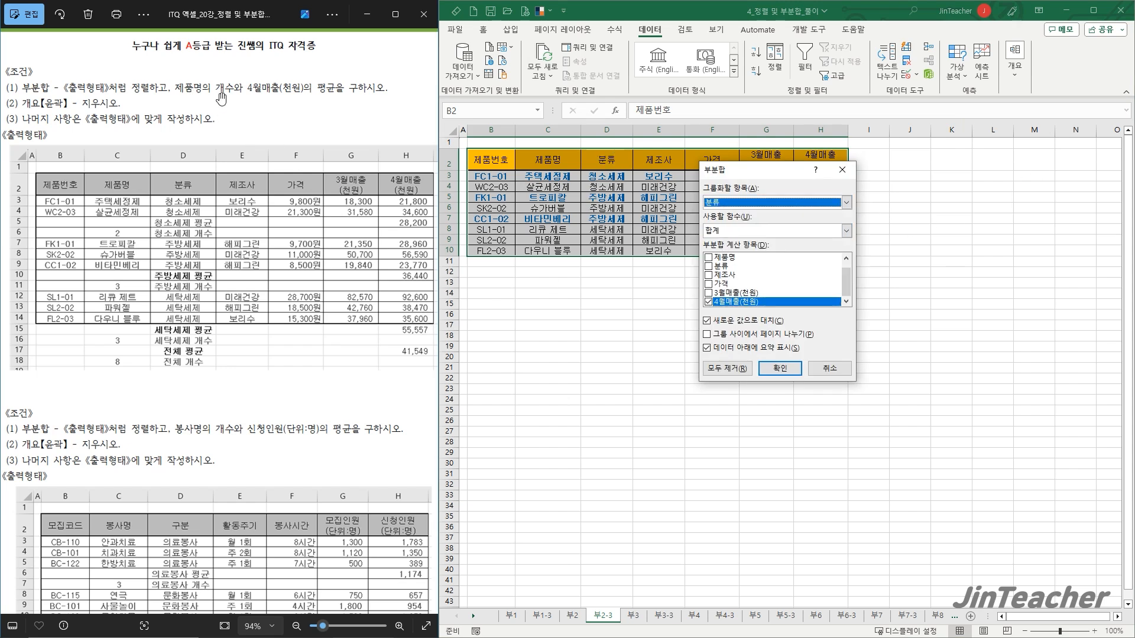
left_click(708, 302)
left_click(708, 257)
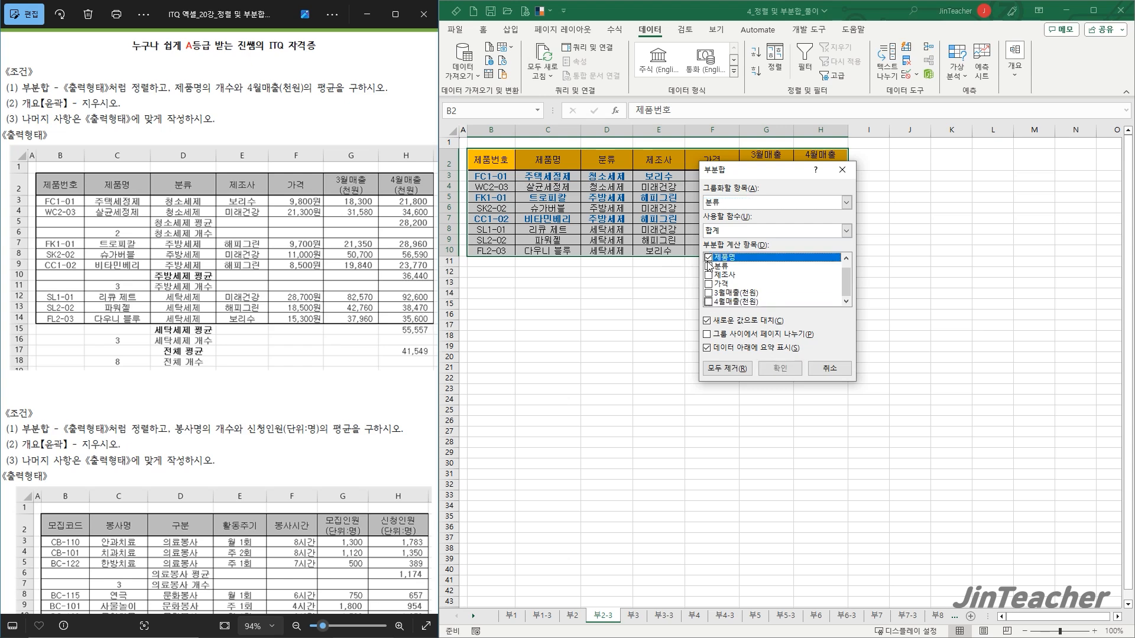
left_click(847, 231)
left_click(725, 252)
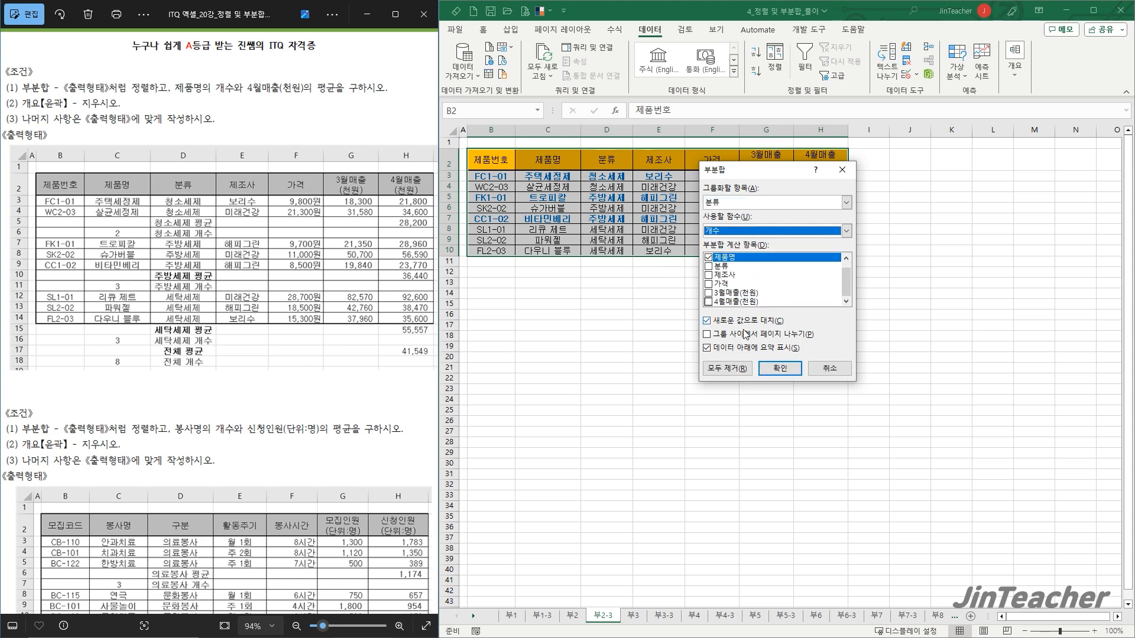
left_click(781, 368)
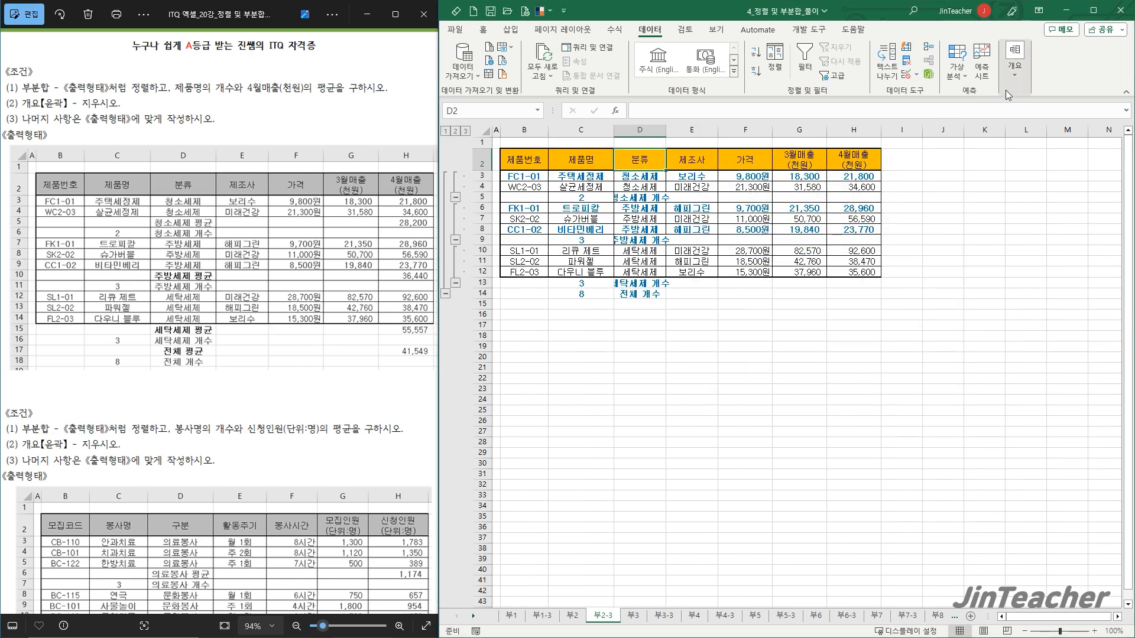
Add average subtotals of 4월매출(천원) by 분류 on sheet 부2-3 without replacing the existing count subtotals
left_click(1016, 82)
left_click(1042, 138)
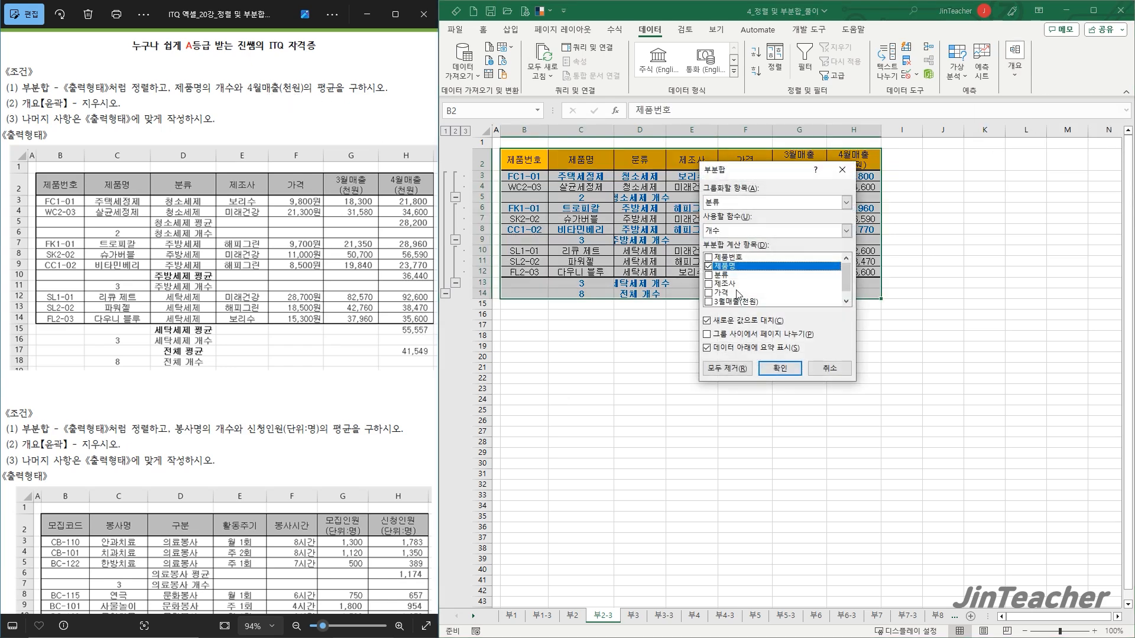
left_click(708, 267)
scroll(713, 306, "down", 1)
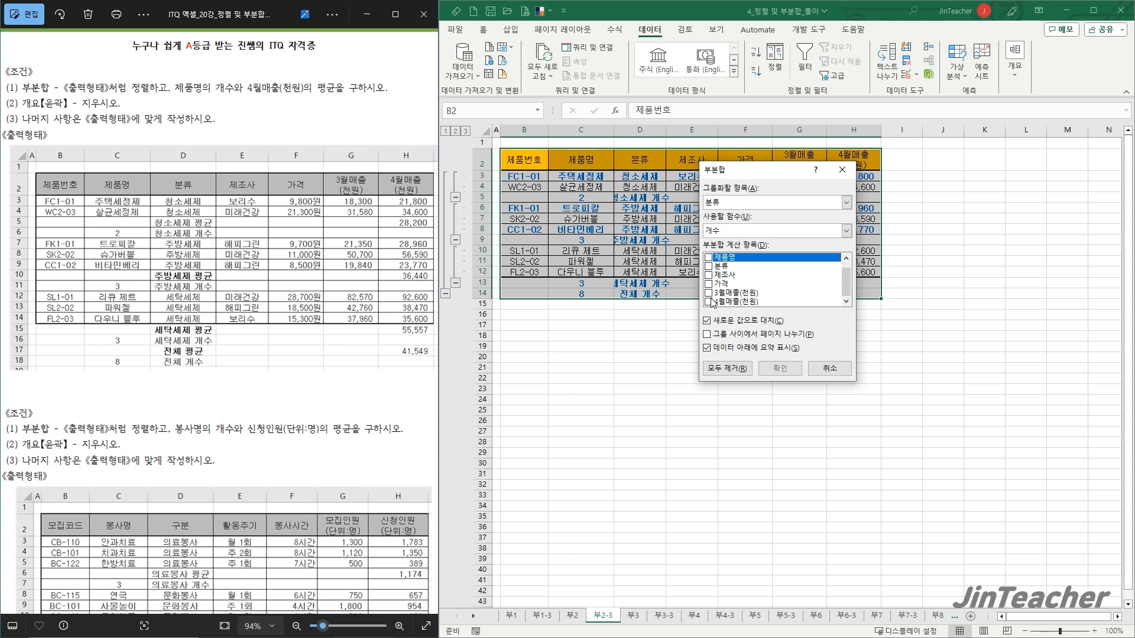
left_click(708, 303)
left_click(727, 230)
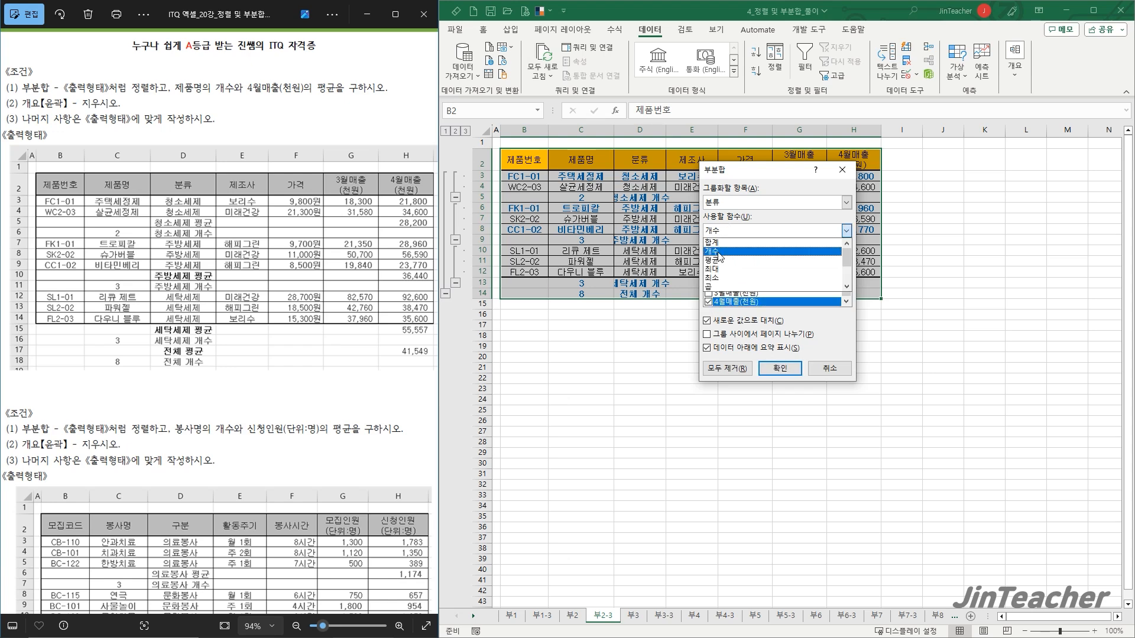
left_click(717, 260)
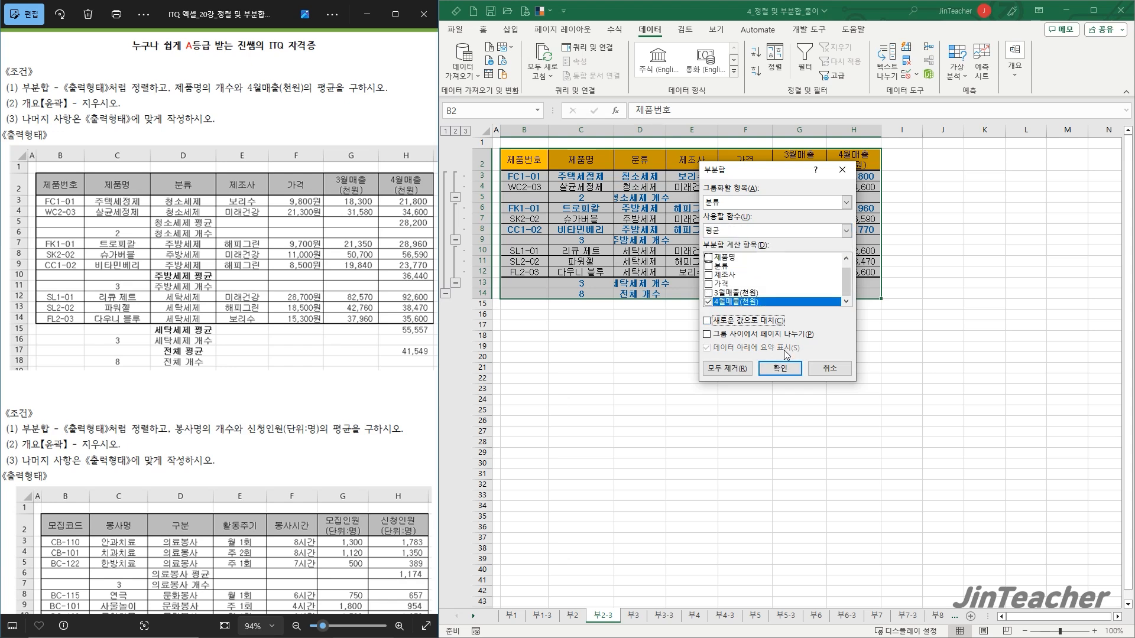
left_click(786, 371)
Auto-fit the width of column D on sheet 부2-3 and compare the subtotalled table with the expected output
double_click(677, 129)
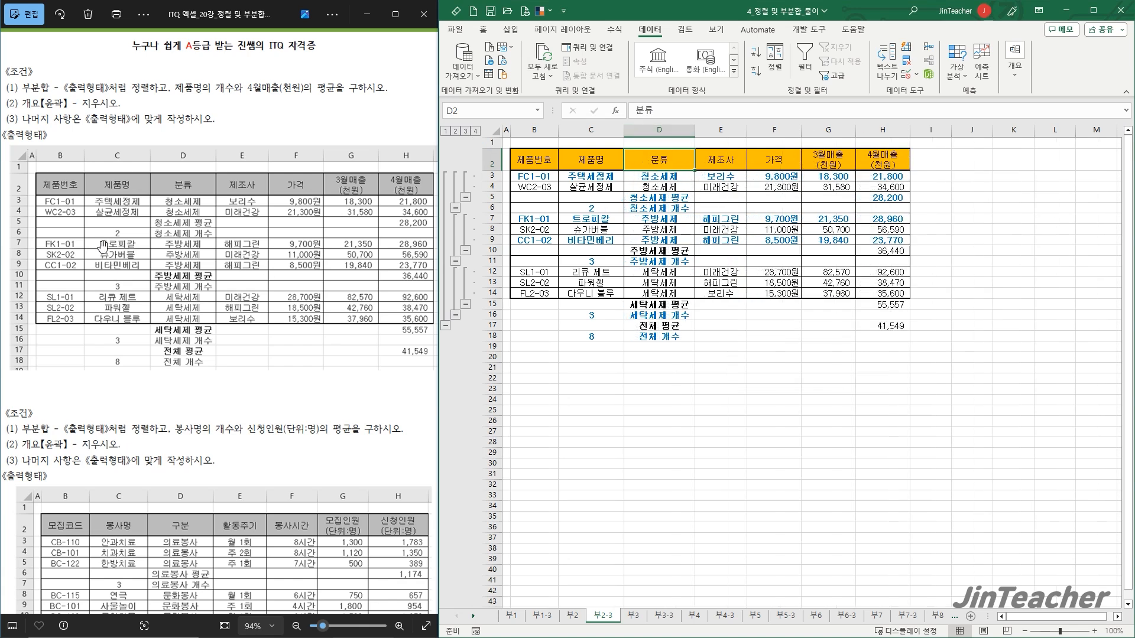
left_click(632, 282)
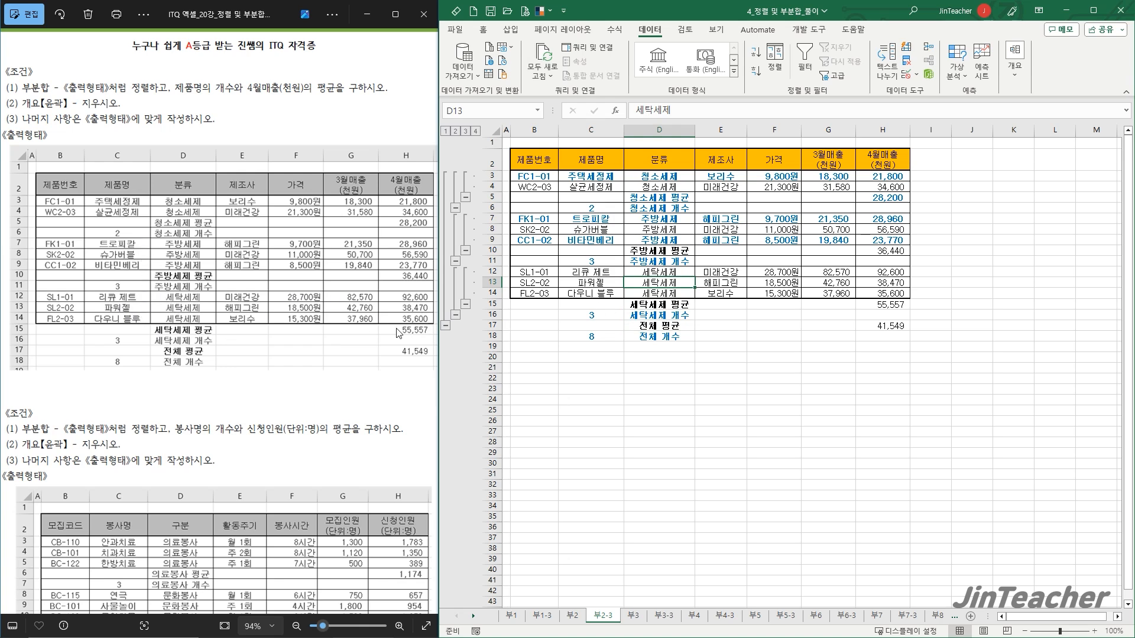
left_click(720, 253)
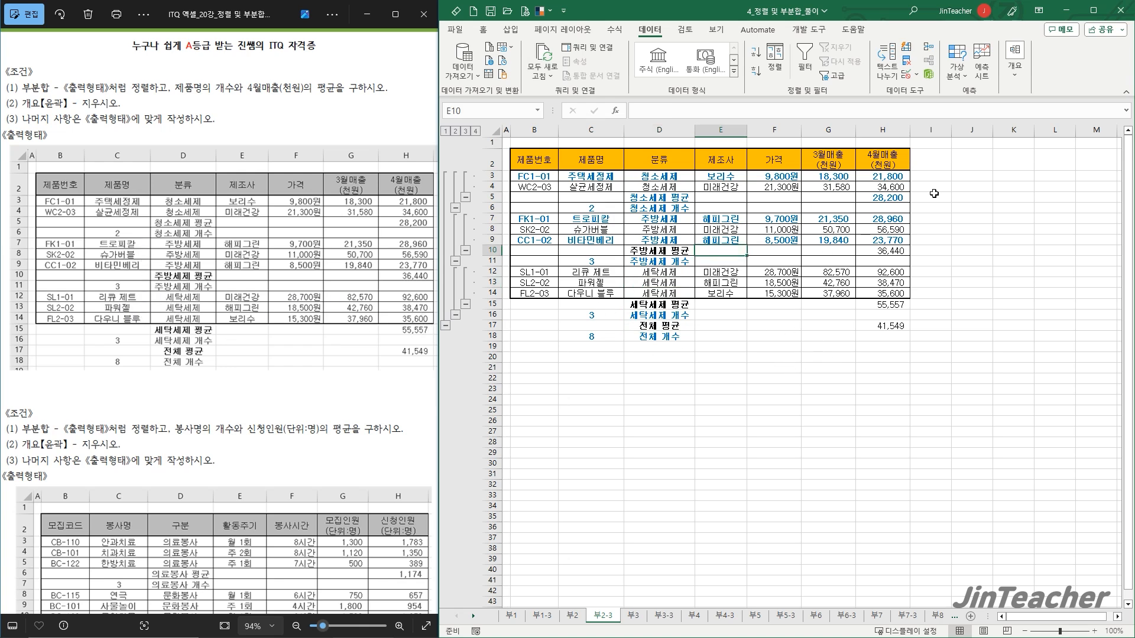
Clear the outline from the subtotalled table on sheet 부2-3
left_click(1016, 74)
left_click(1018, 130)
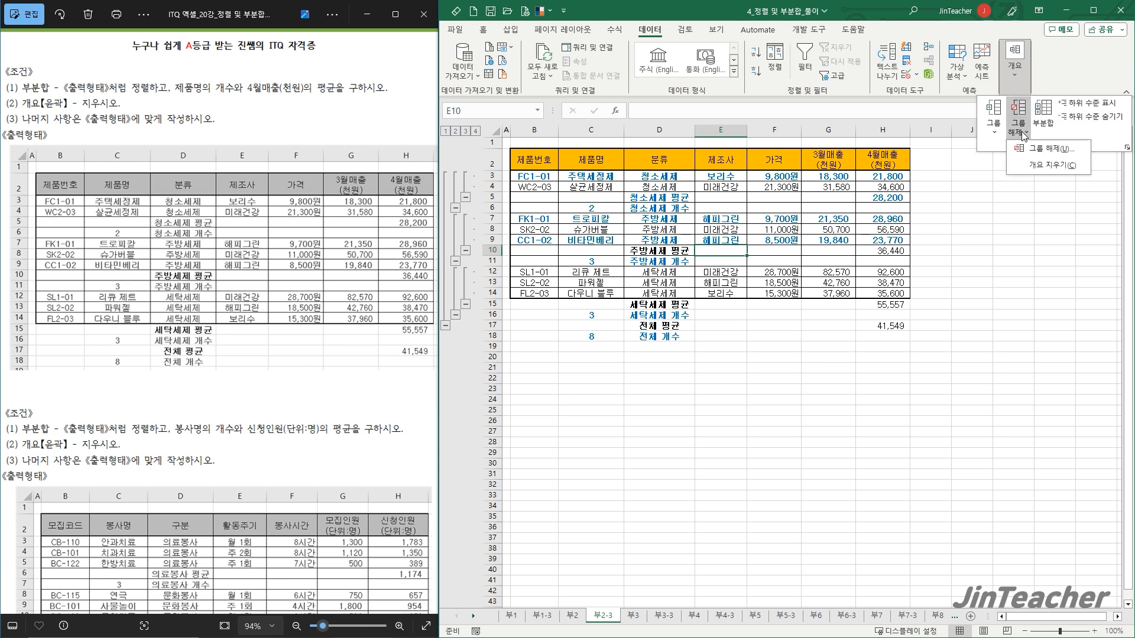
left_click(1042, 166)
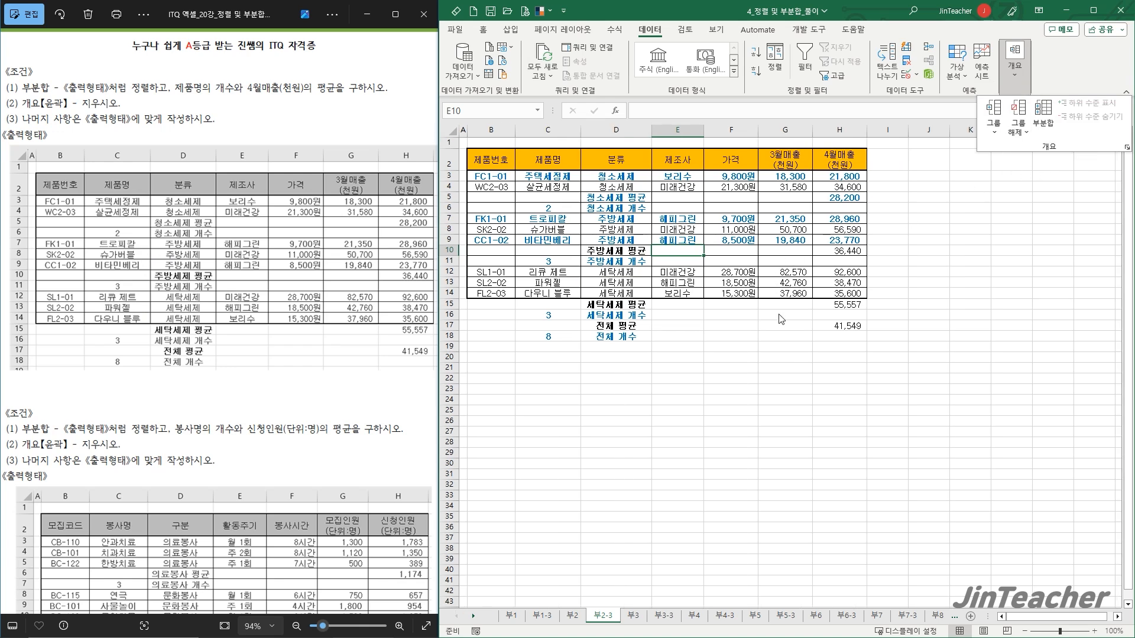
left_click(820, 330)
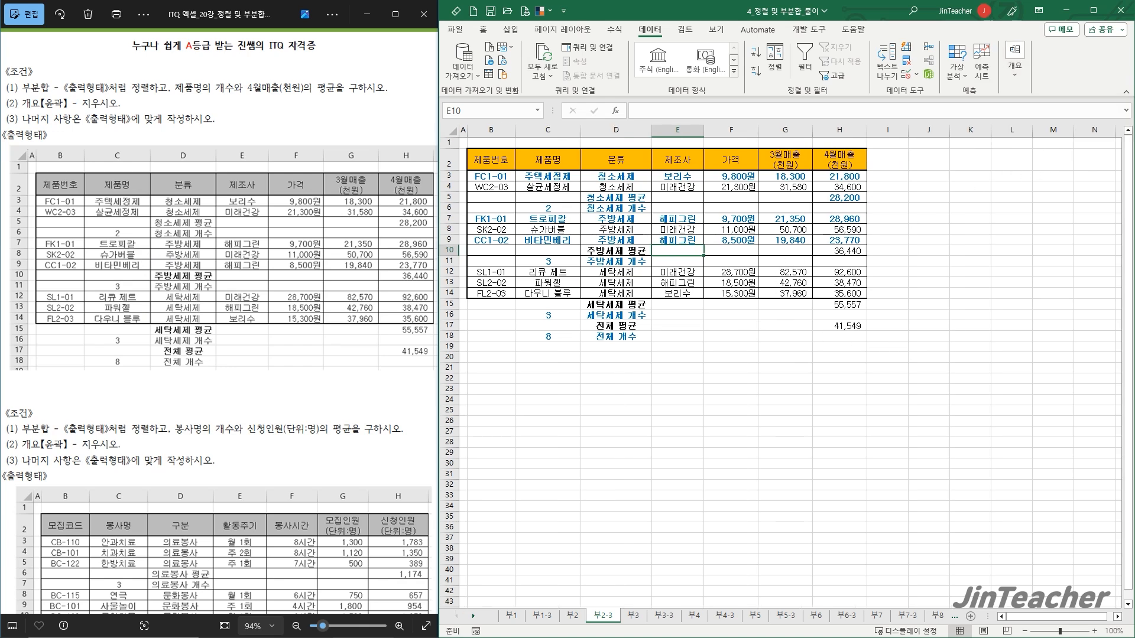
Remove all subtotals from the table on sheet 부2-3
left_click(785, 219)
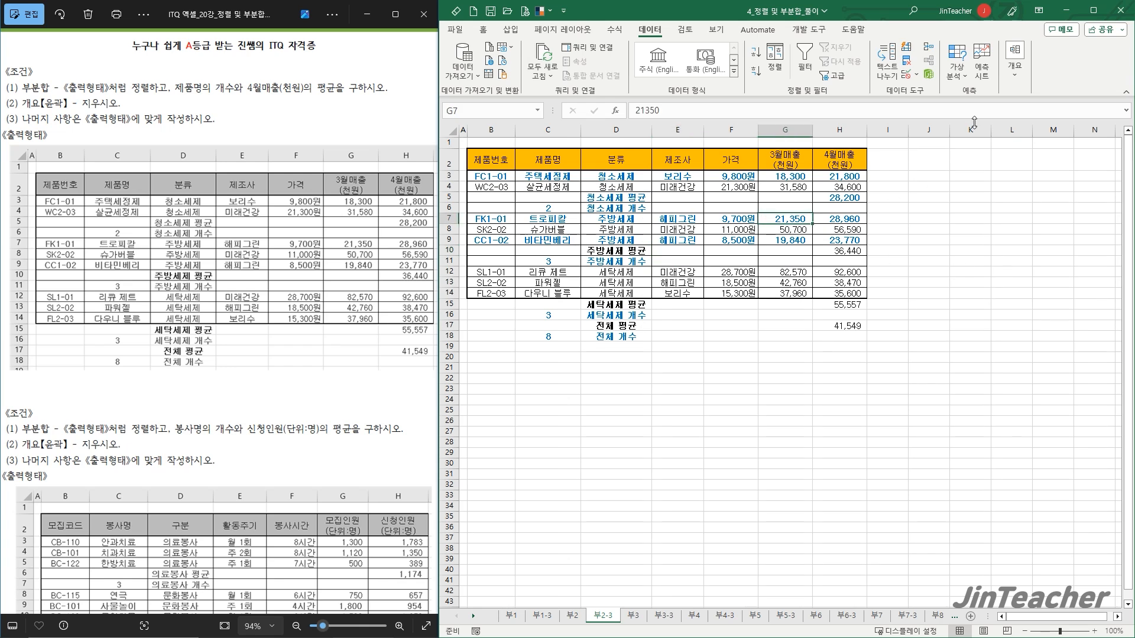
left_click(1015, 86)
left_click(1040, 115)
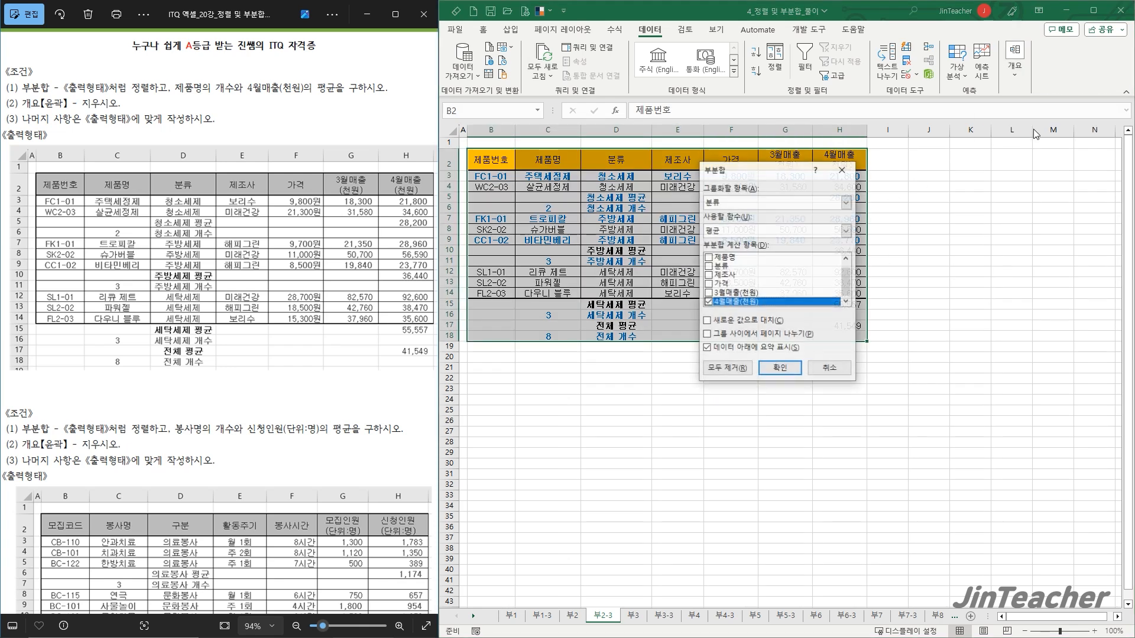
left_click(727, 369)
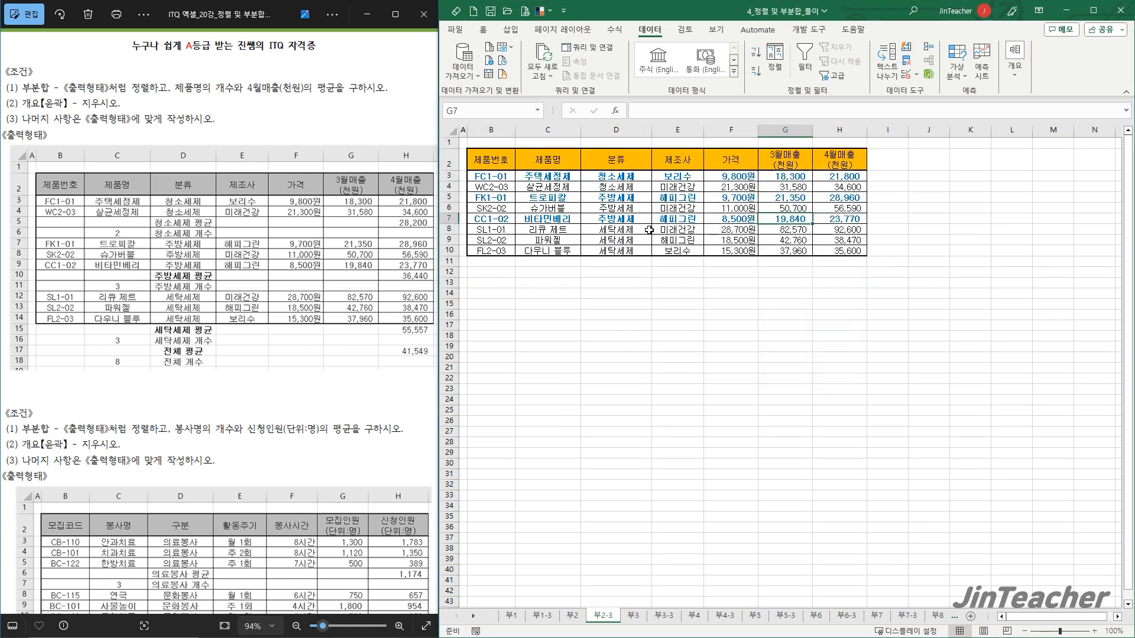
left_click(639, 211)
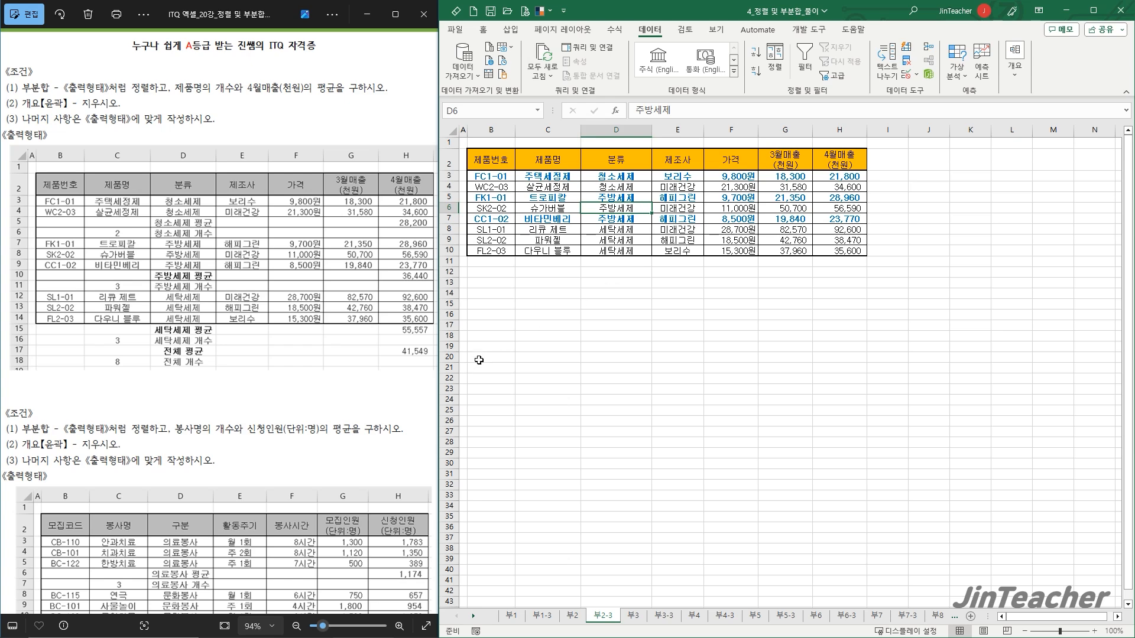
Copy the table range B4:H12, 모집코드 through 신청인원(단위:명), from sheet 부3 for exercise 3
left_click_drag(278, 456, 311, 401)
left_click_drag(324, 356, 305, 233)
scroll(306, 237, "down", 3)
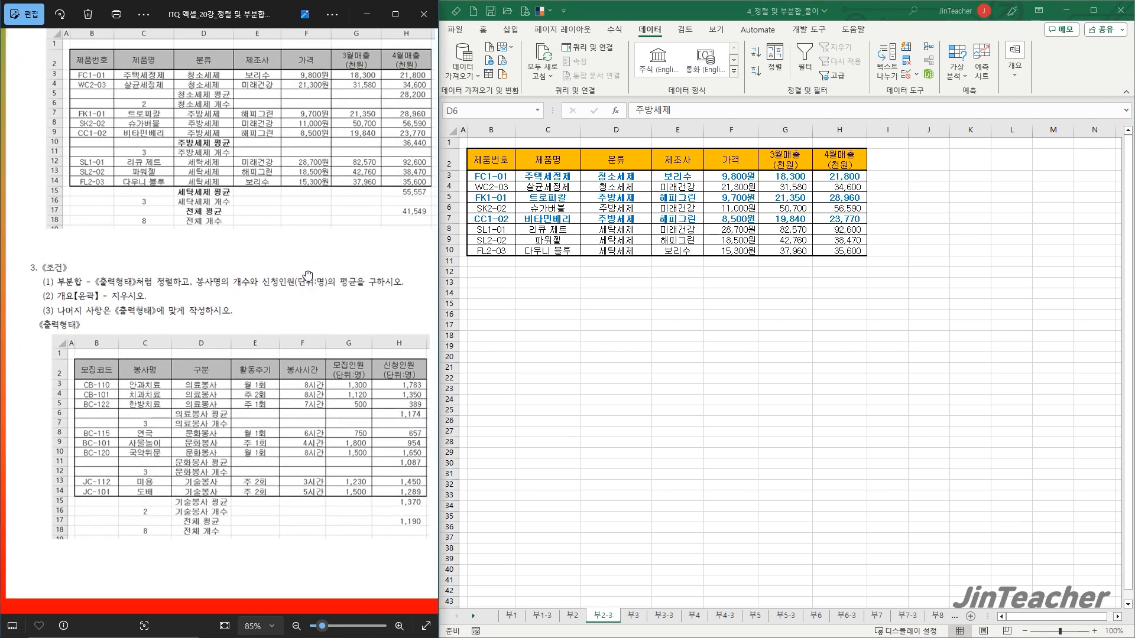
left_click(644, 466)
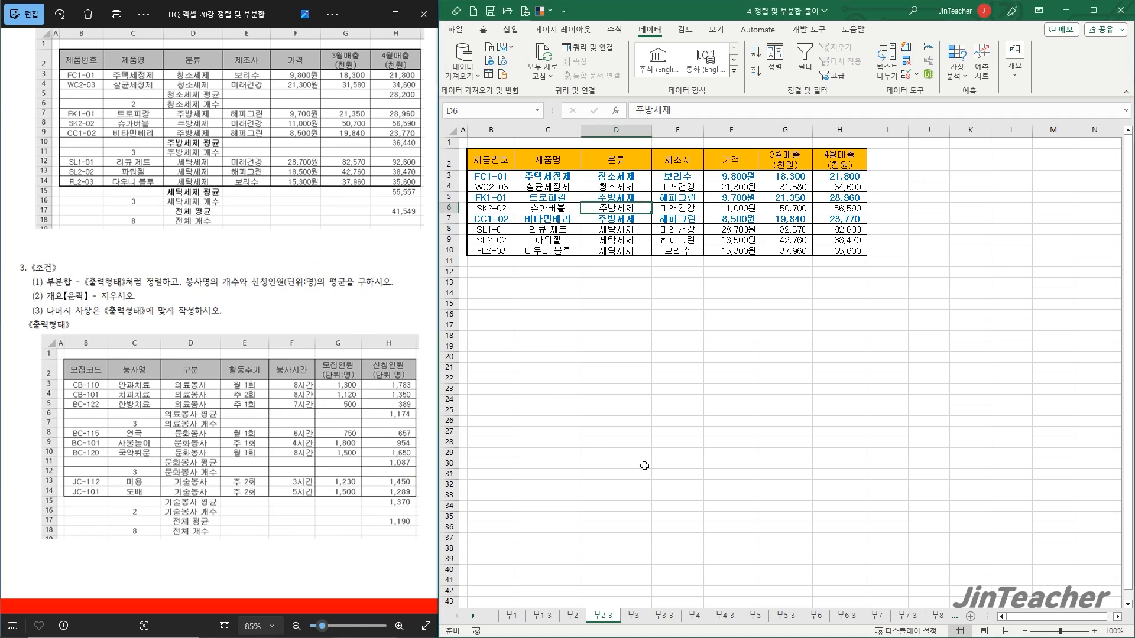
left_click(633, 616)
left_click(748, 424)
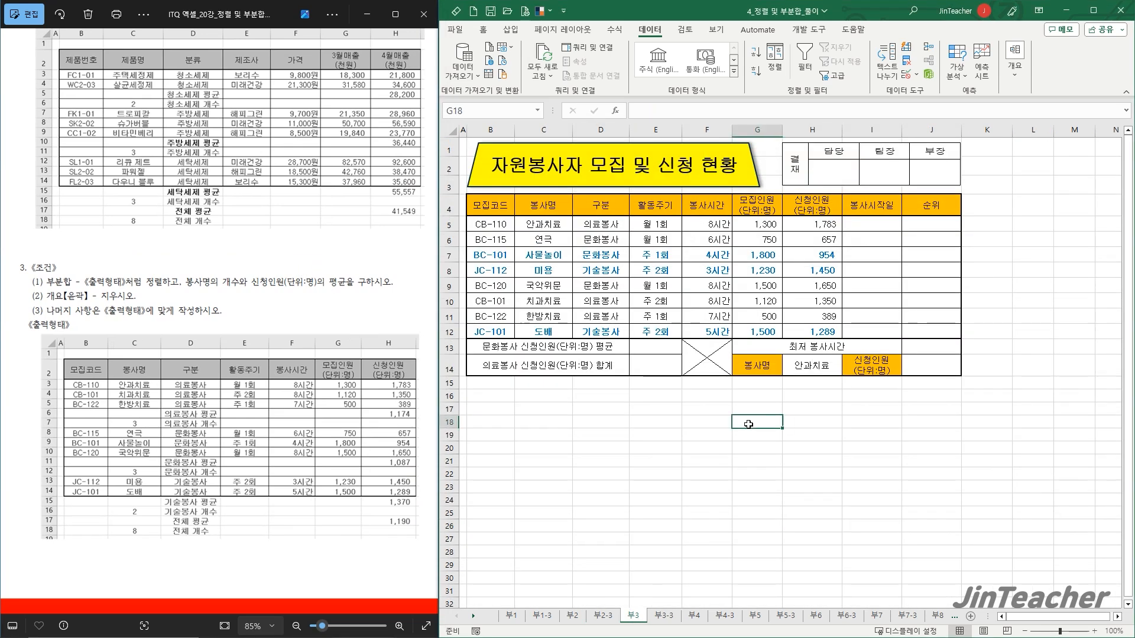
left_click_drag(503, 207, 834, 336)
key("ctrl+c")
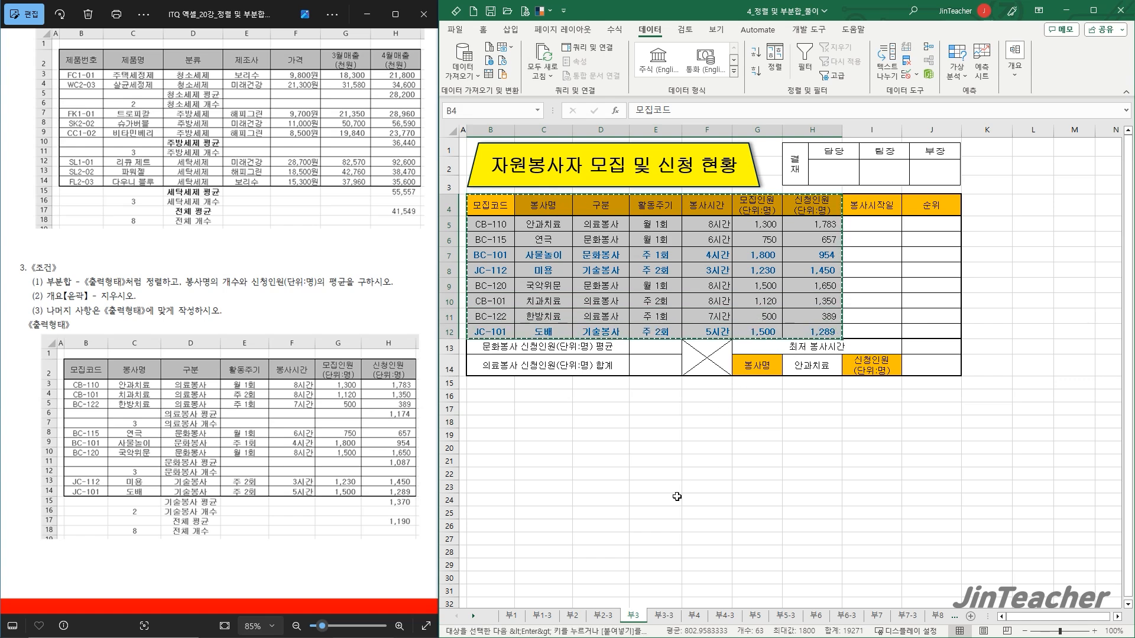
Paste the copied table at B2 of sheet 부3-3, keeping the source column widths
left_click(663, 616)
left_click(502, 154)
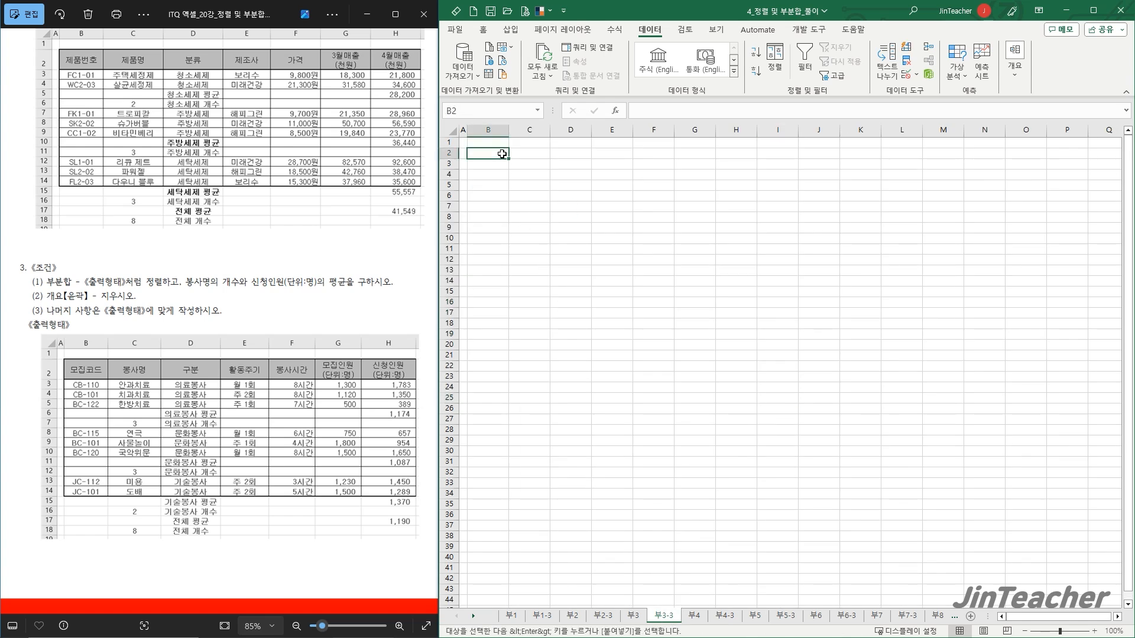
key("ctrl+v")
left_click(776, 268)
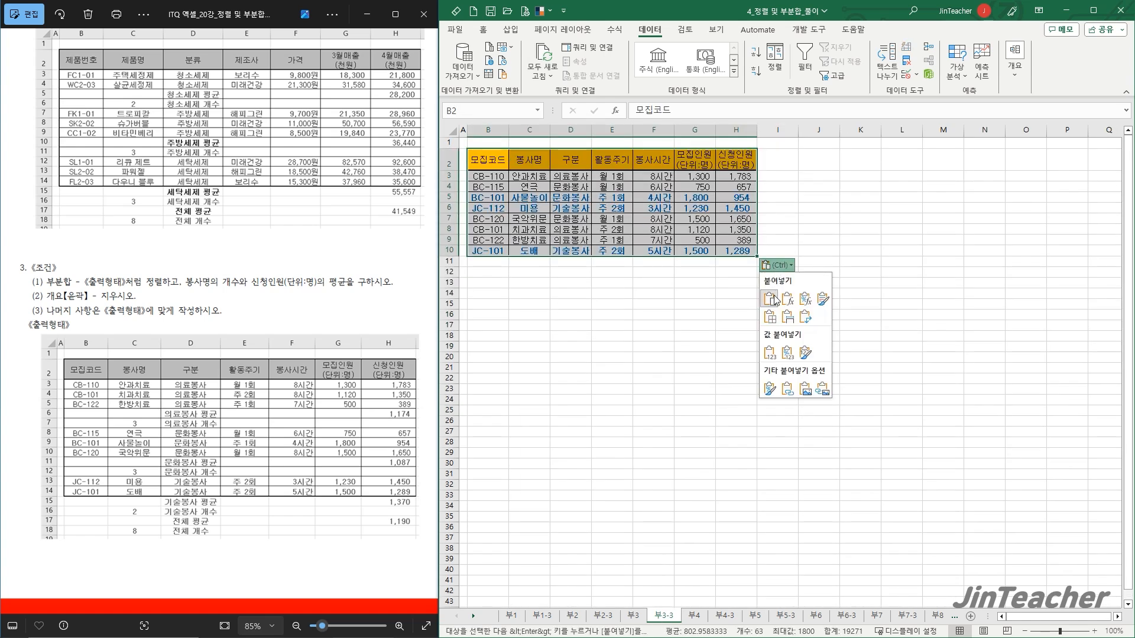
left_click(788, 320)
Sort the table on sheet 부3-3 by the 구분 column in descending order
left_click(626, 296)
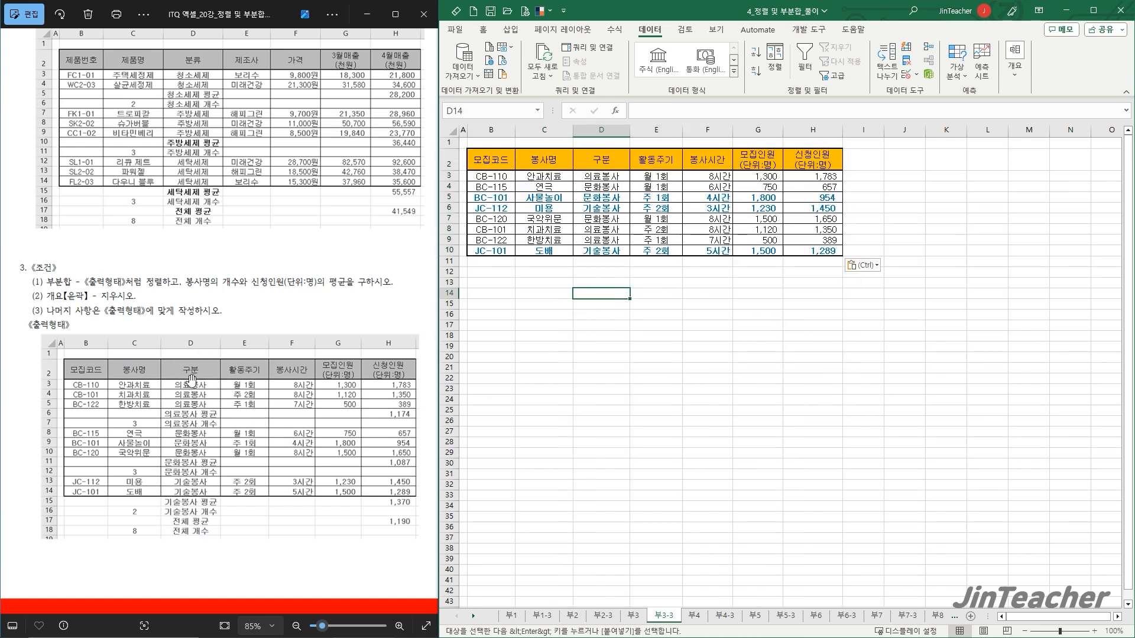
left_click(597, 165)
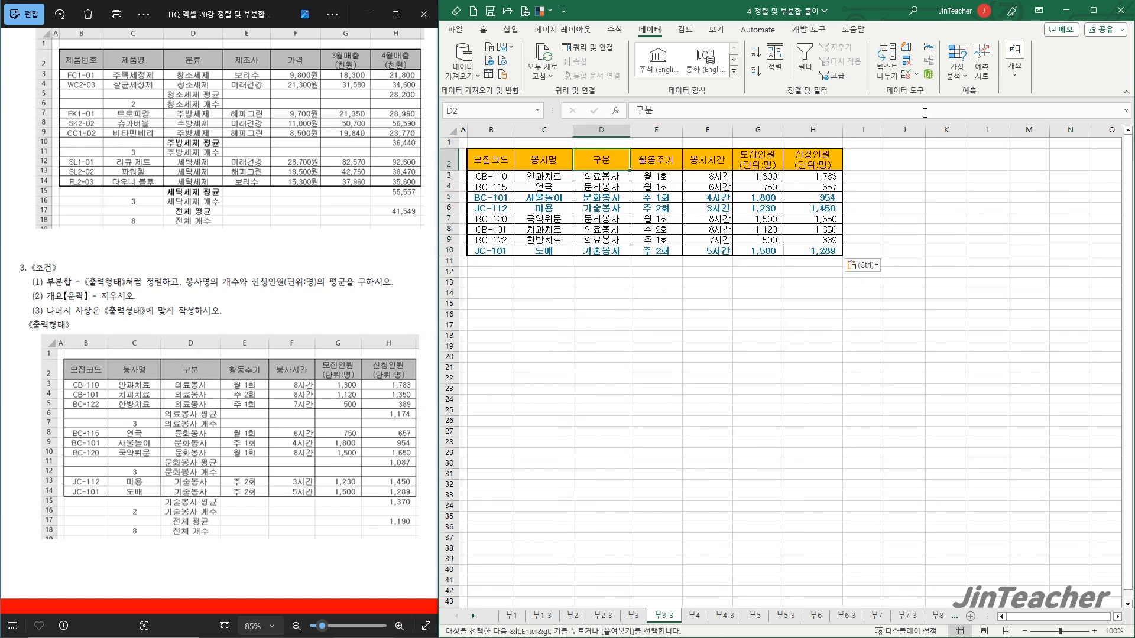
left_click(756, 71)
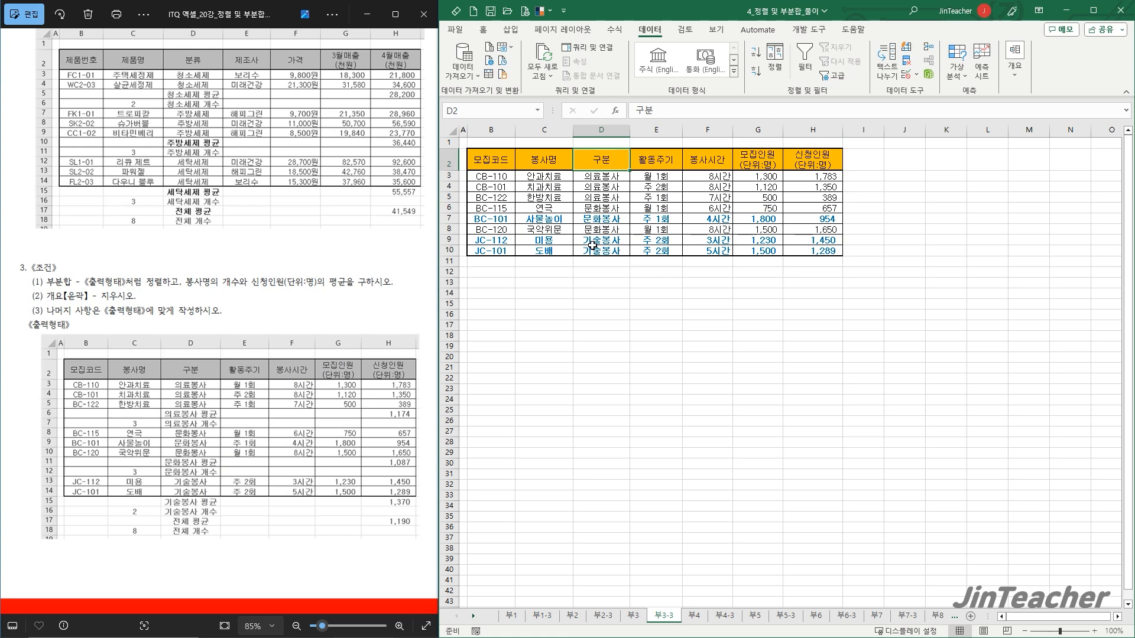
Add subtotals to the table on sheet 부3-3, grouped by 구분, that count 봉사명 only
left_click(1015, 59)
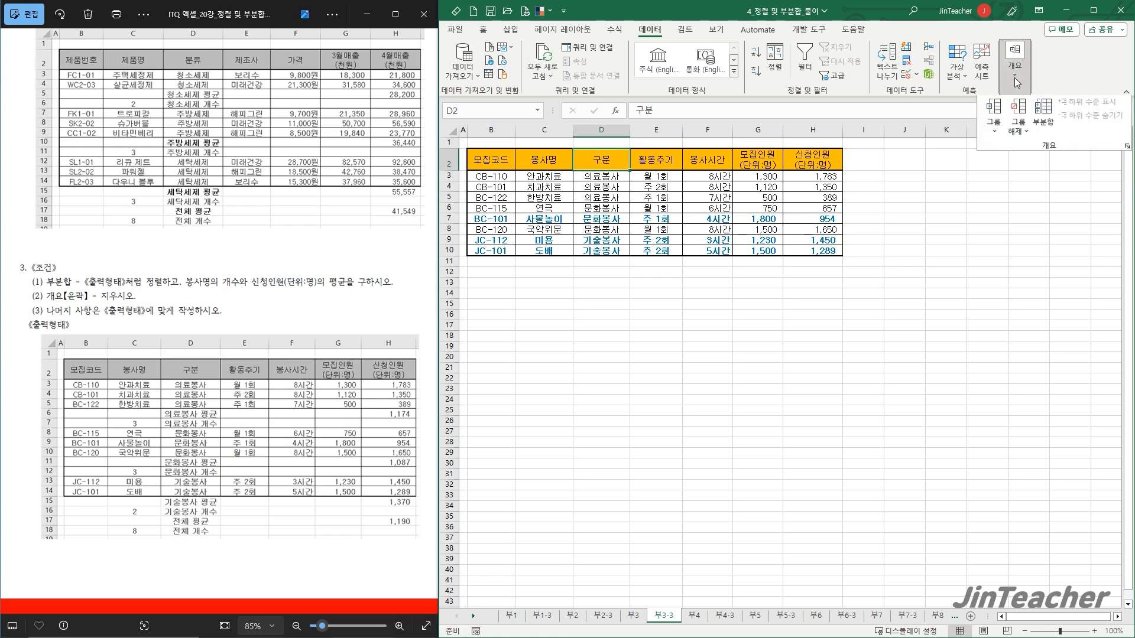
left_click(1050, 115)
left_click(731, 204)
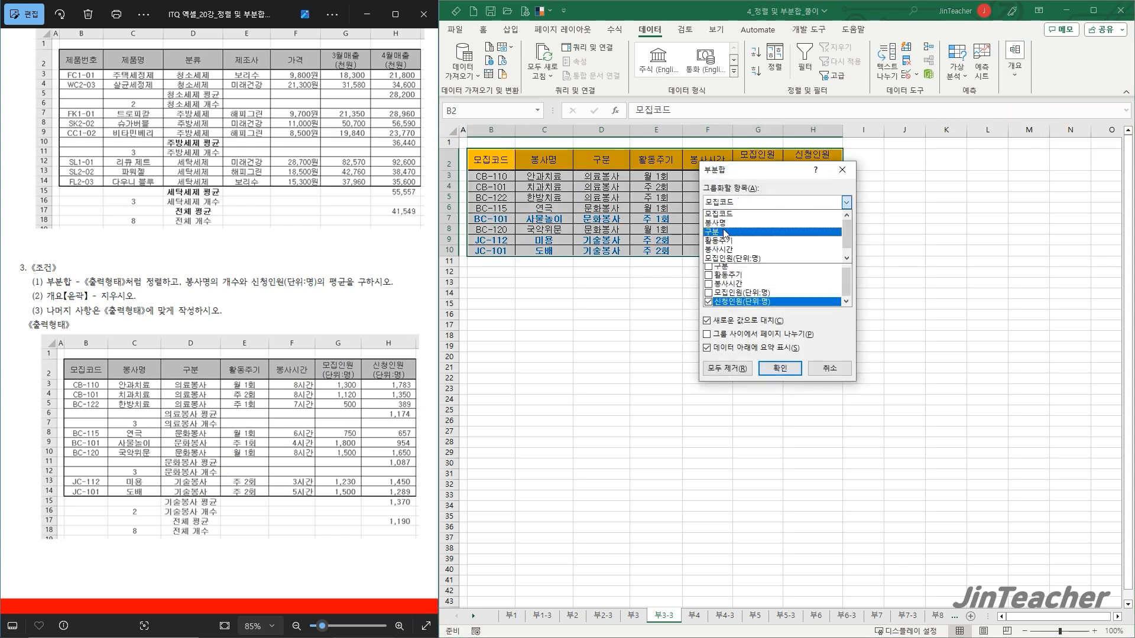
left_click(733, 230)
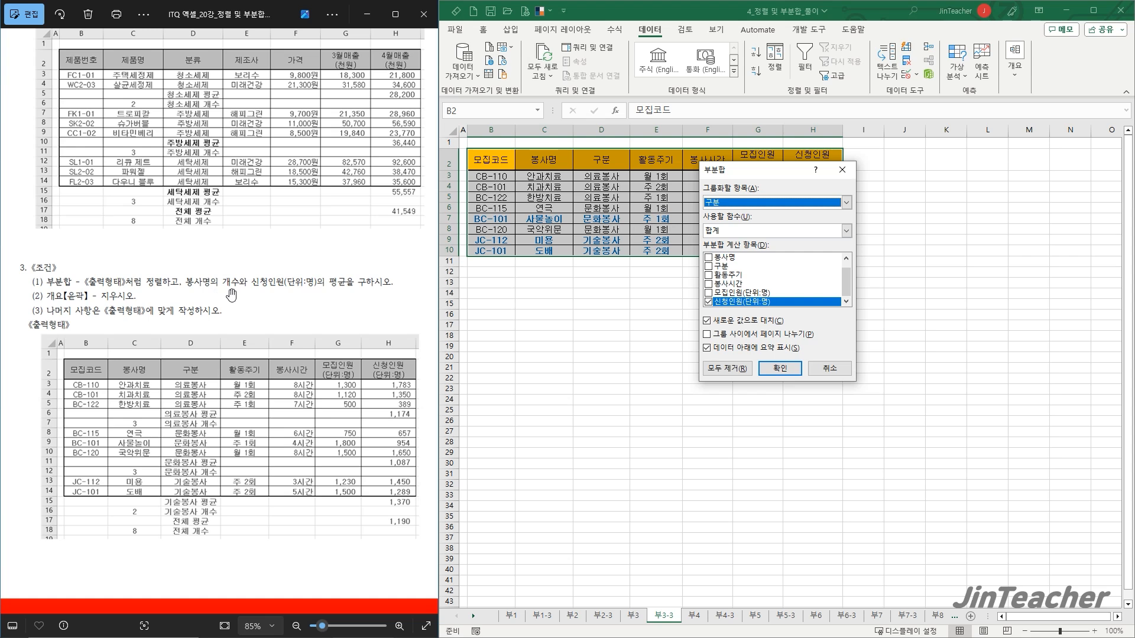
left_click(708, 302)
left_click(709, 258)
left_click(713, 266)
left_click(739, 230)
left_click(739, 250)
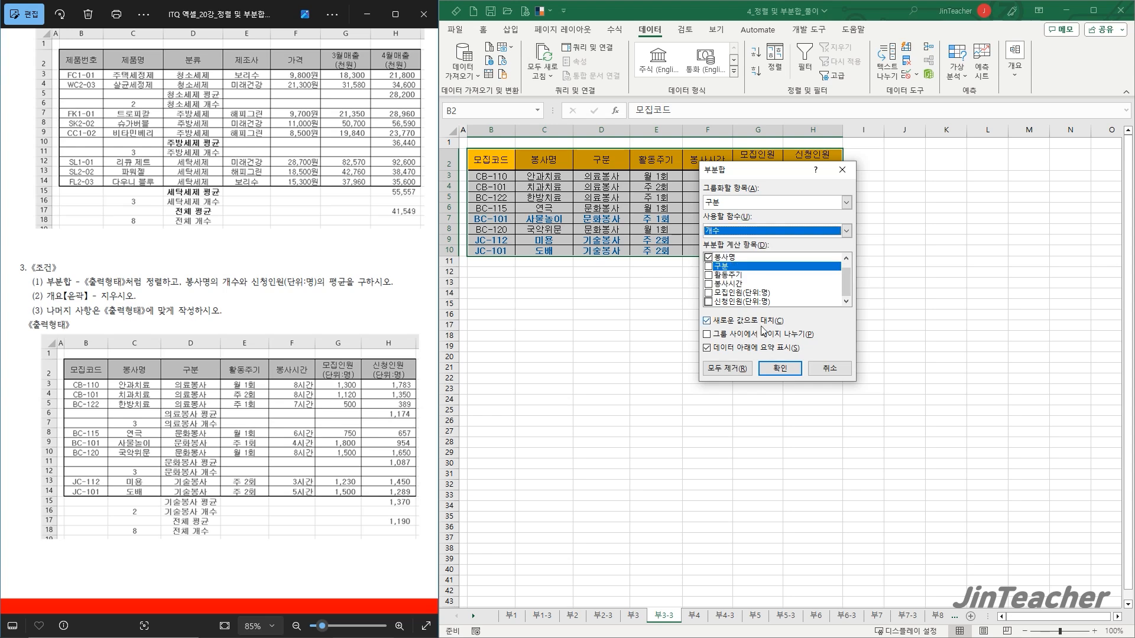
left_click(777, 363)
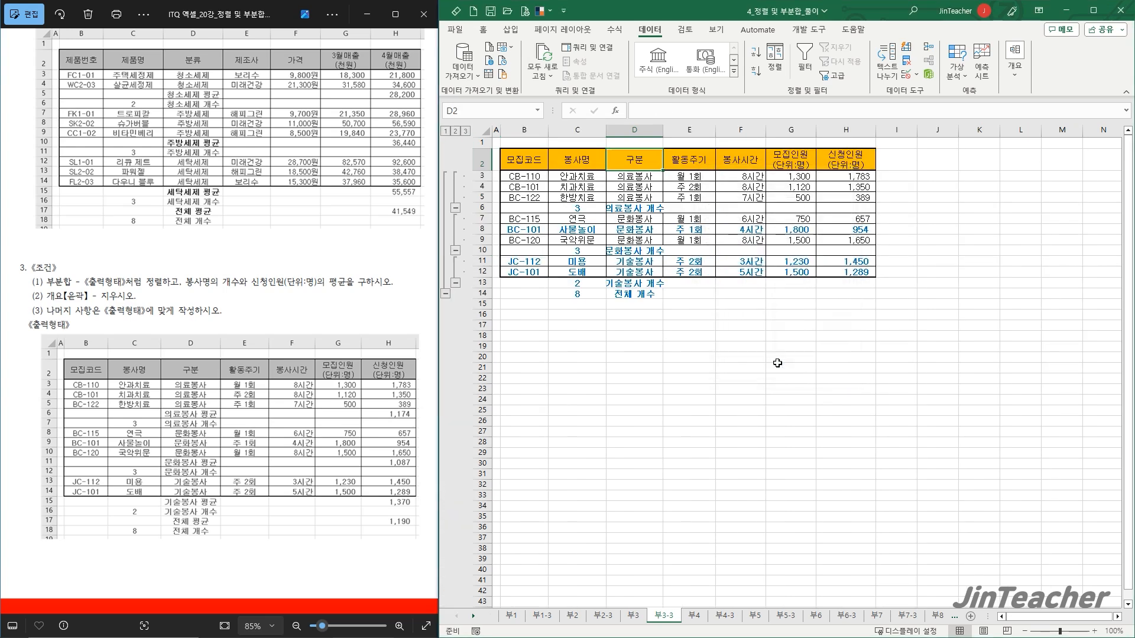
Add a second set of 구분 subtotals averaging 신청인원(단위:명) on sheet 부3-3, without replacing the existing count subtotals
left_click(1019, 83)
left_click(1046, 116)
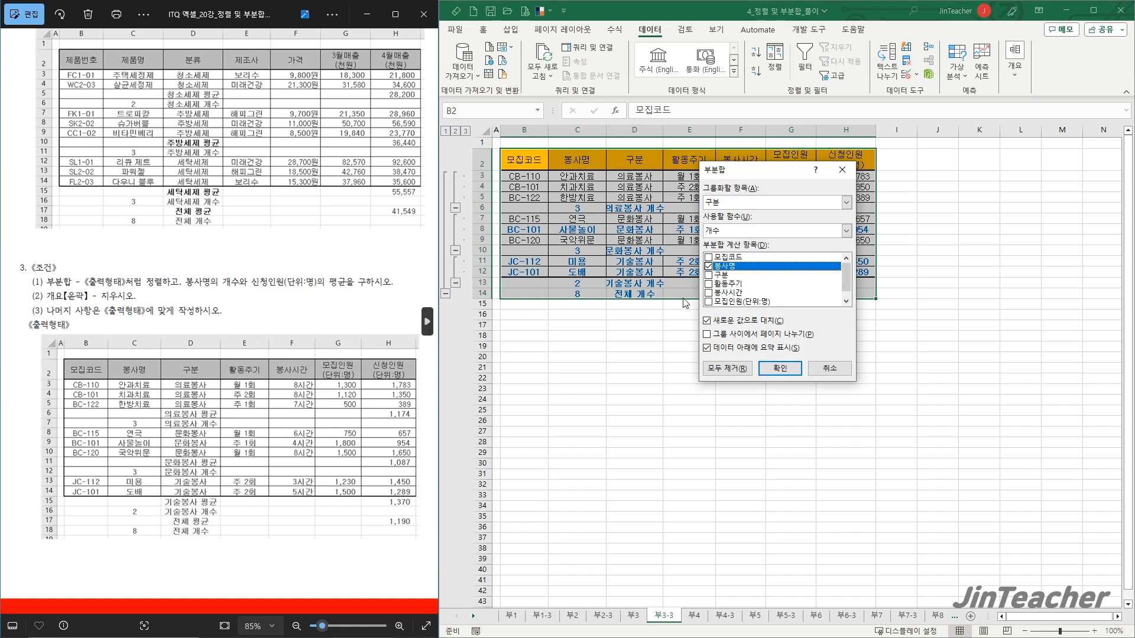
left_click(708, 266)
scroll(759, 283, "down", 1)
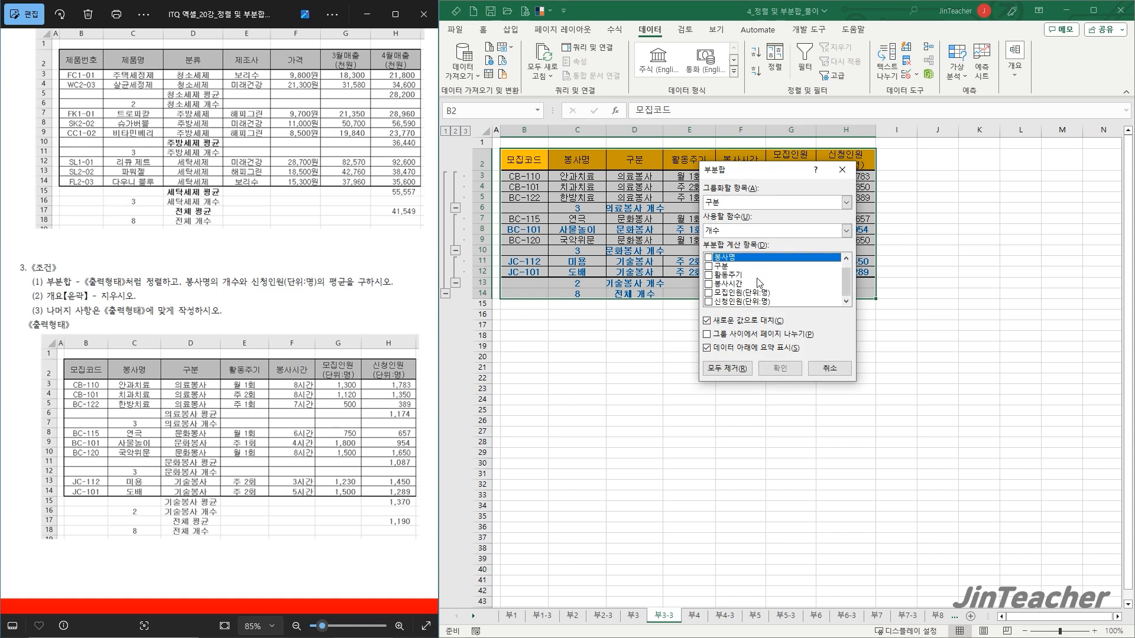
left_click(712, 302)
left_click(733, 232)
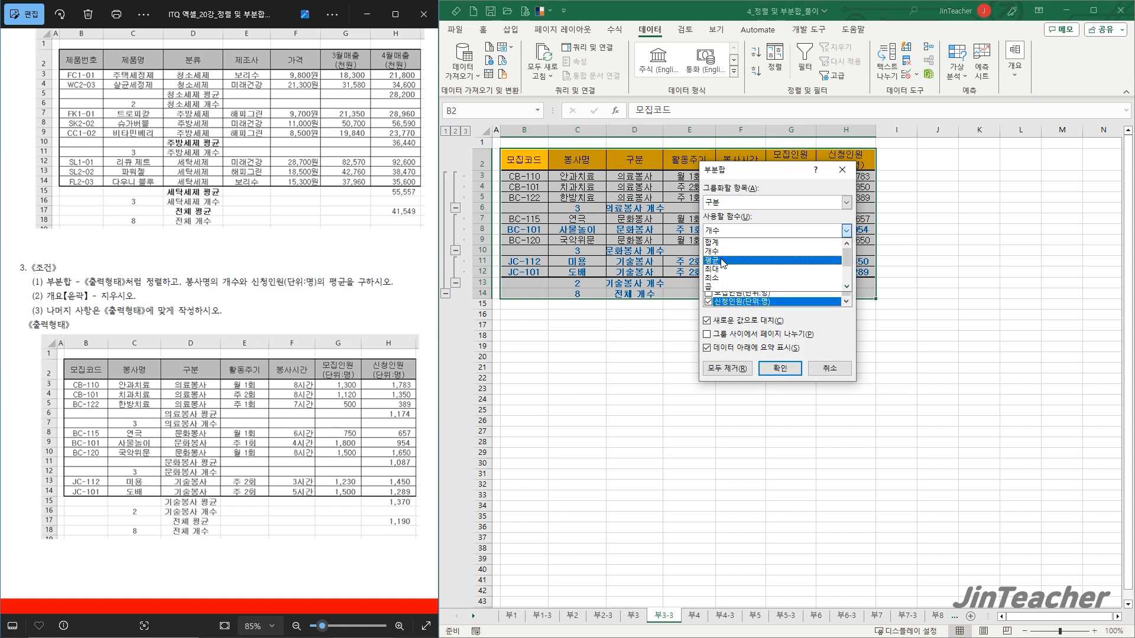
left_click(723, 262)
left_click(724, 322)
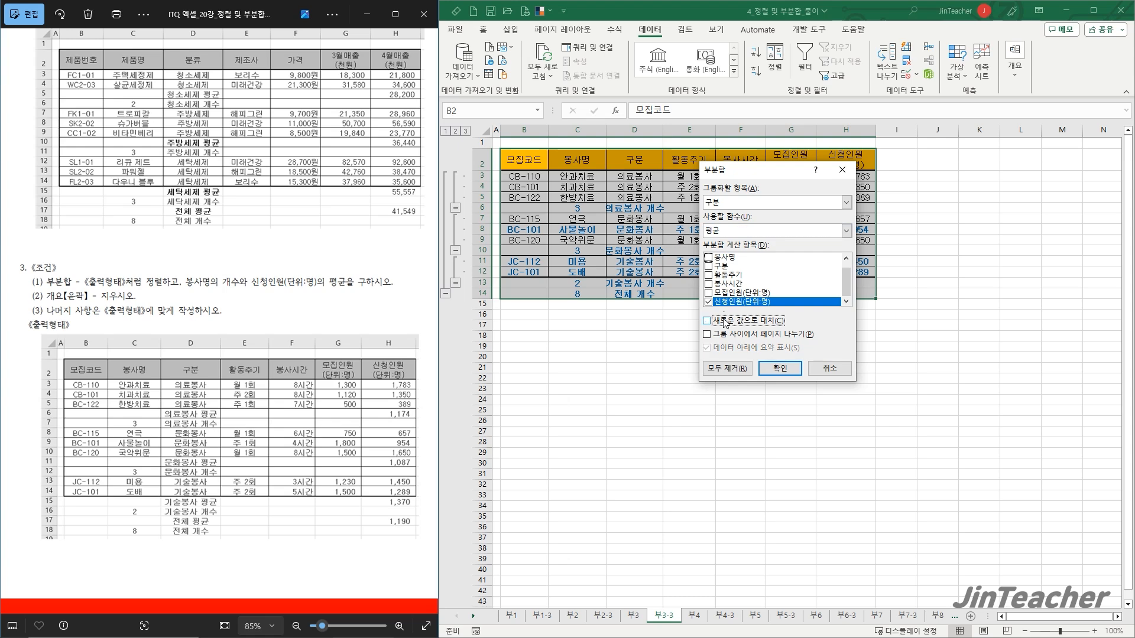
left_click(771, 366)
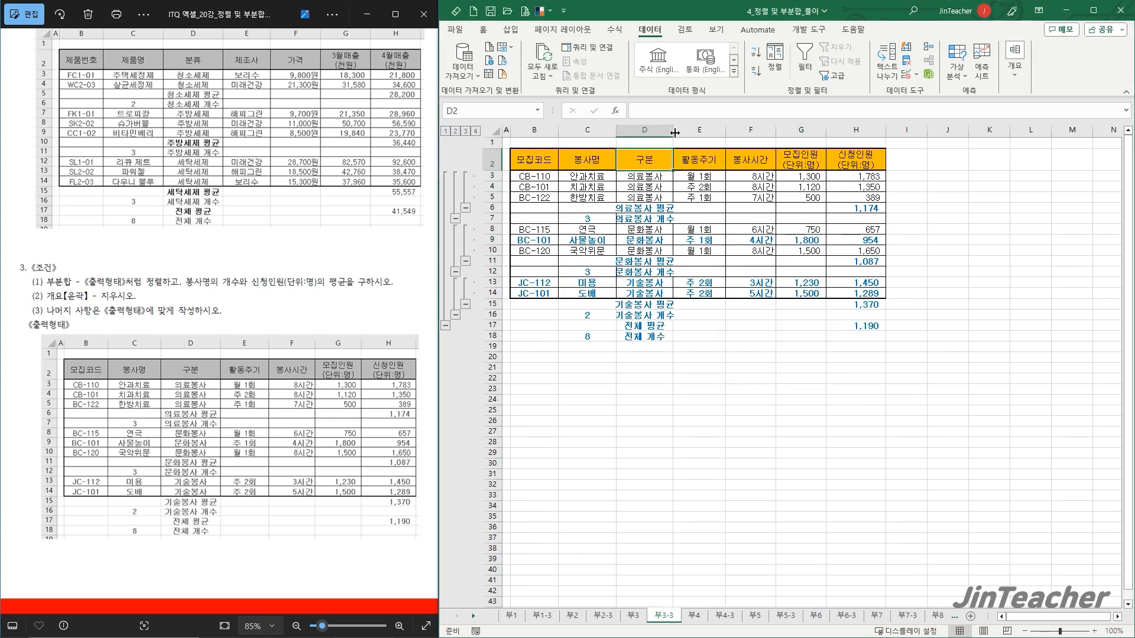
Widen column D to fit the subtotal labels and clear the outline from the table on sheet 부3-3
left_click_drag(675, 133, 688, 133)
left_click(700, 347)
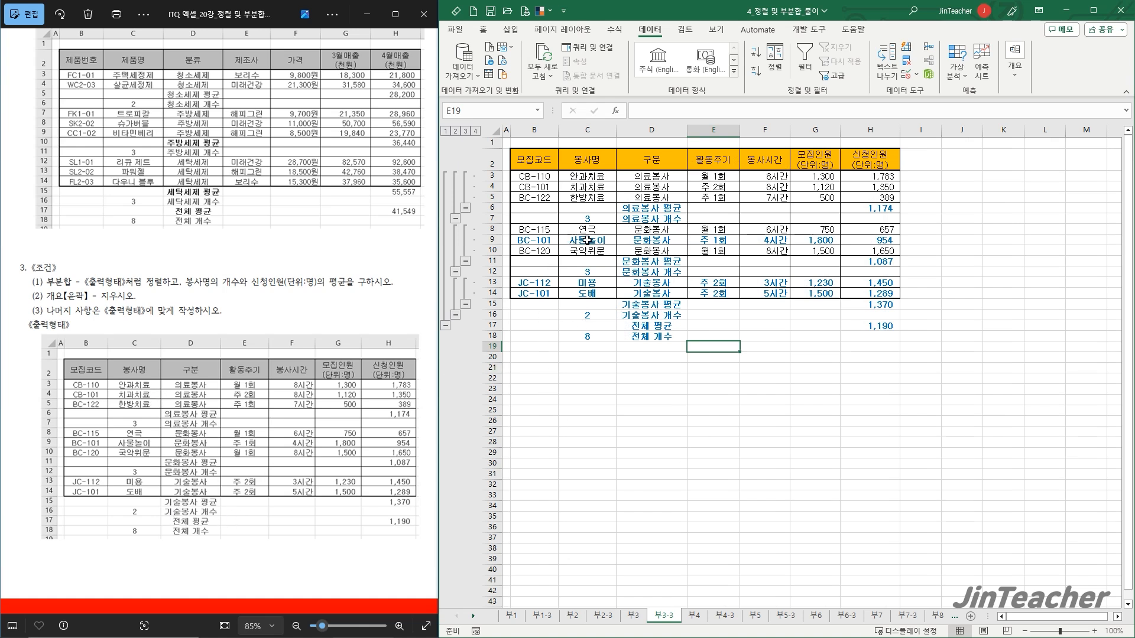
left_click(880, 232)
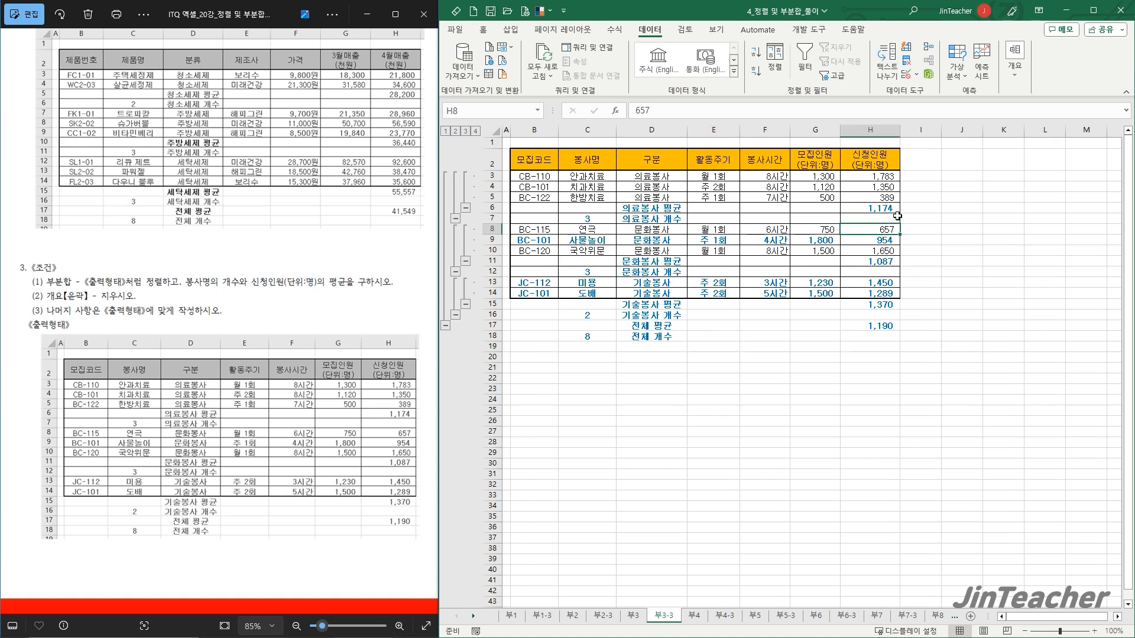
left_click(1016, 82)
left_click(1026, 133)
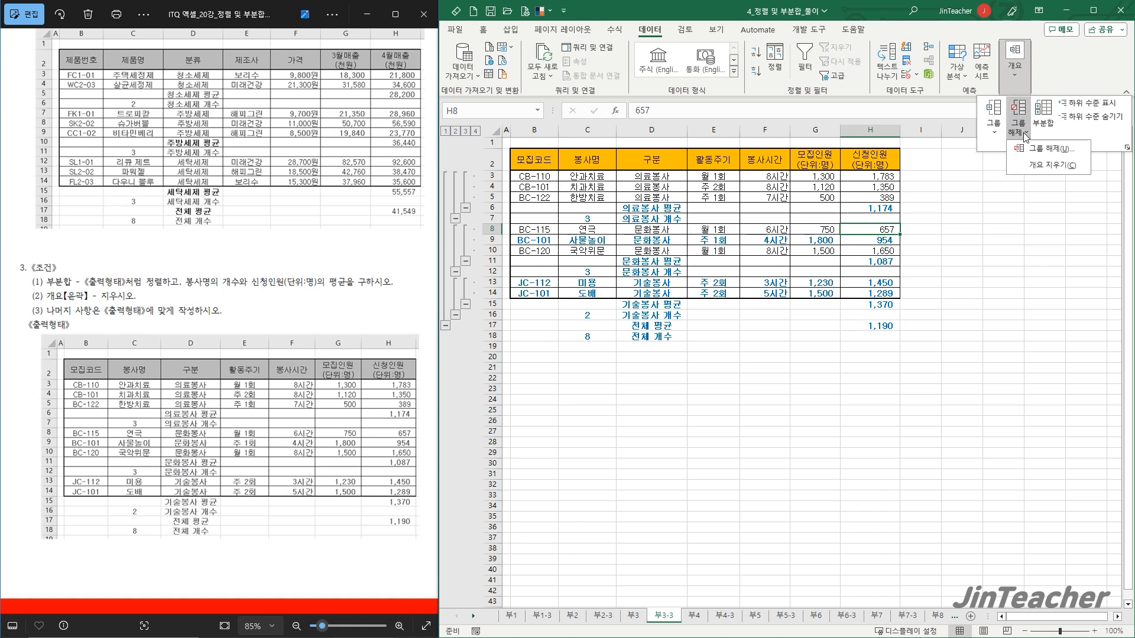
left_click(1034, 161)
left_click(834, 330)
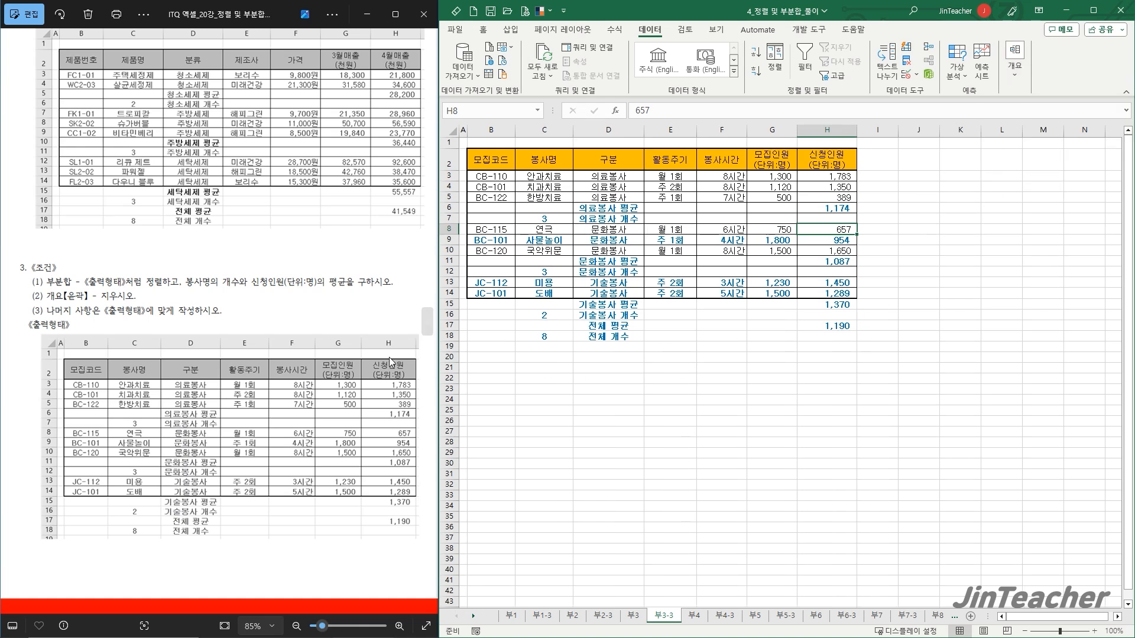
Copy the table range B4:H12, 관리번호 through 치료횟수(1주), from sheet 부4 for exercise 4
left_click(425, 321)
scroll(219, 159, "up", 2)
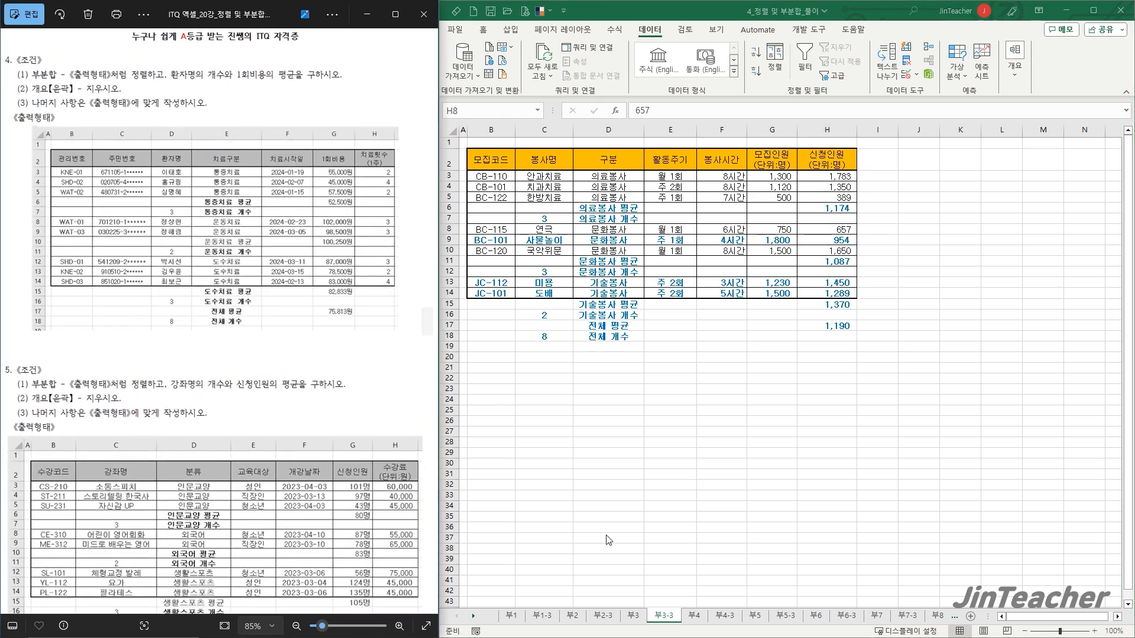
left_click(694, 616)
left_click(712, 468)
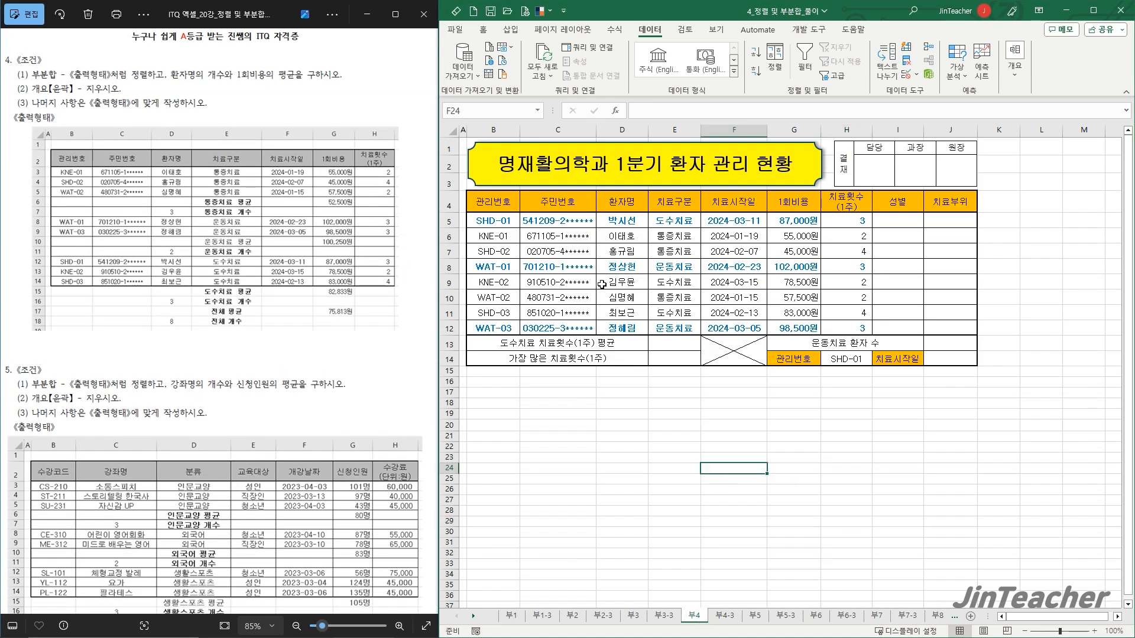
mouse_move(508, 207)
left_mouse_down()
mouse_move(792, 296)
mouse_move(842, 326)
left_mouse_up()
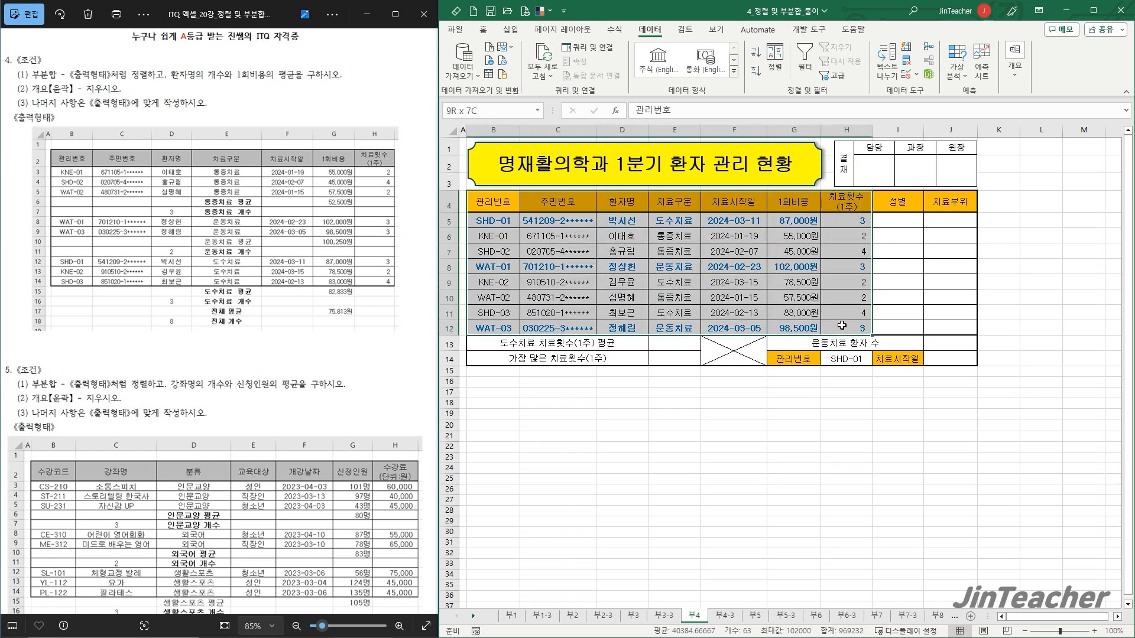
key("ctrl+c")
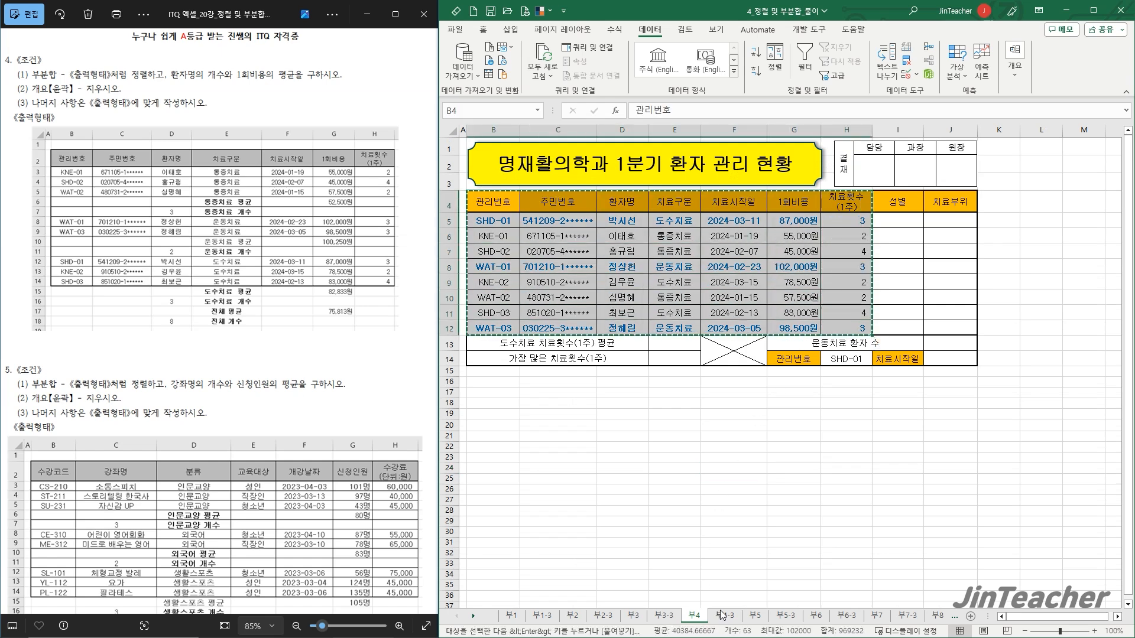
Paste the copied table at B2 of sheet 부4-3, keeping the source column widths
left_click(726, 617)
left_click(493, 154)
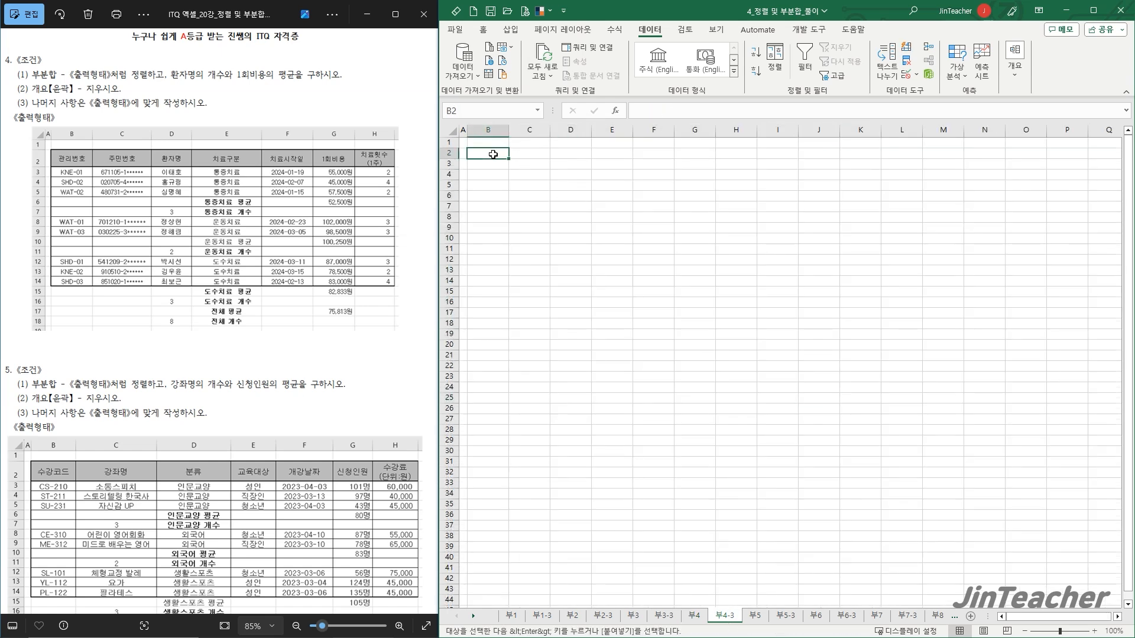
key("ctrl+v")
left_click(777, 266)
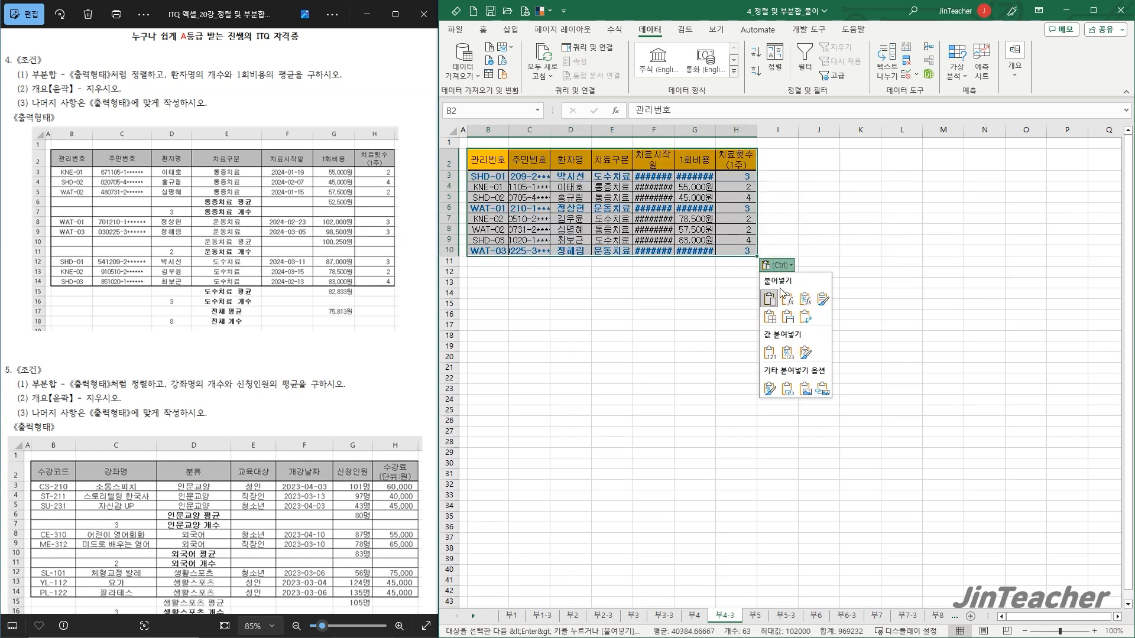
left_click(787, 317)
Sort the table on sheet 부4-3 by the 치료구분 column in descending order
left_click(643, 272)
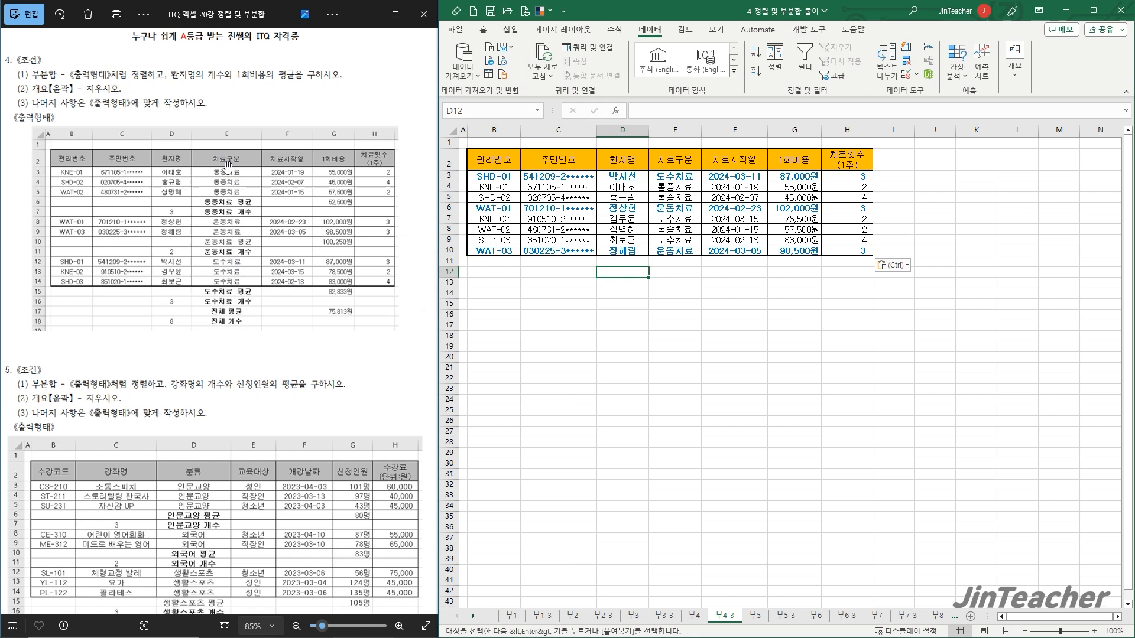
left_click(670, 166)
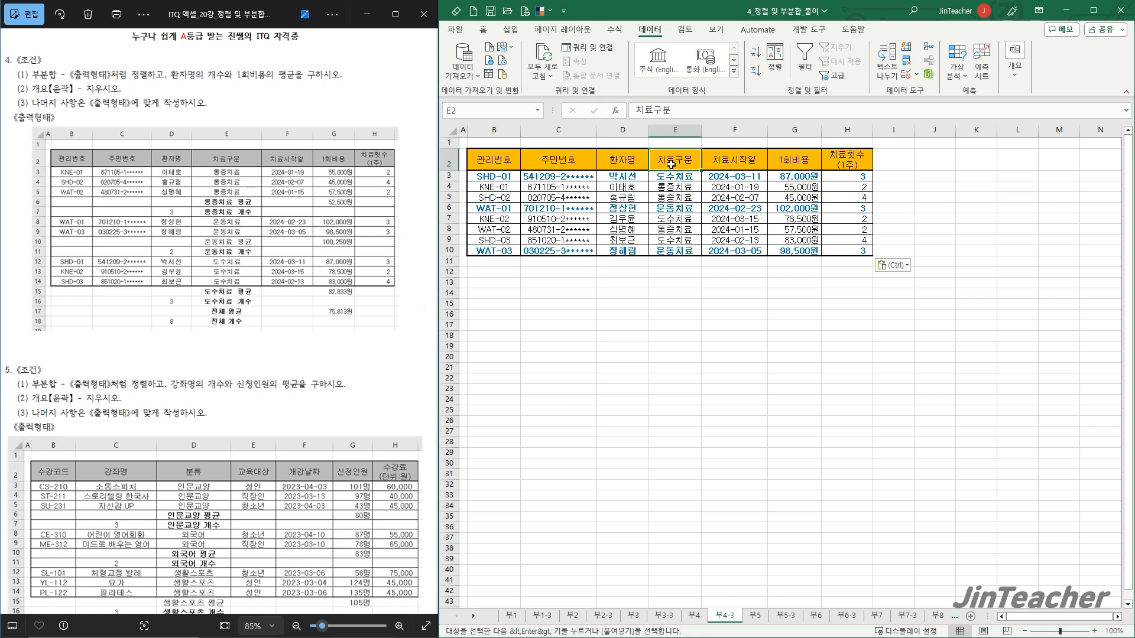
left_click(756, 71)
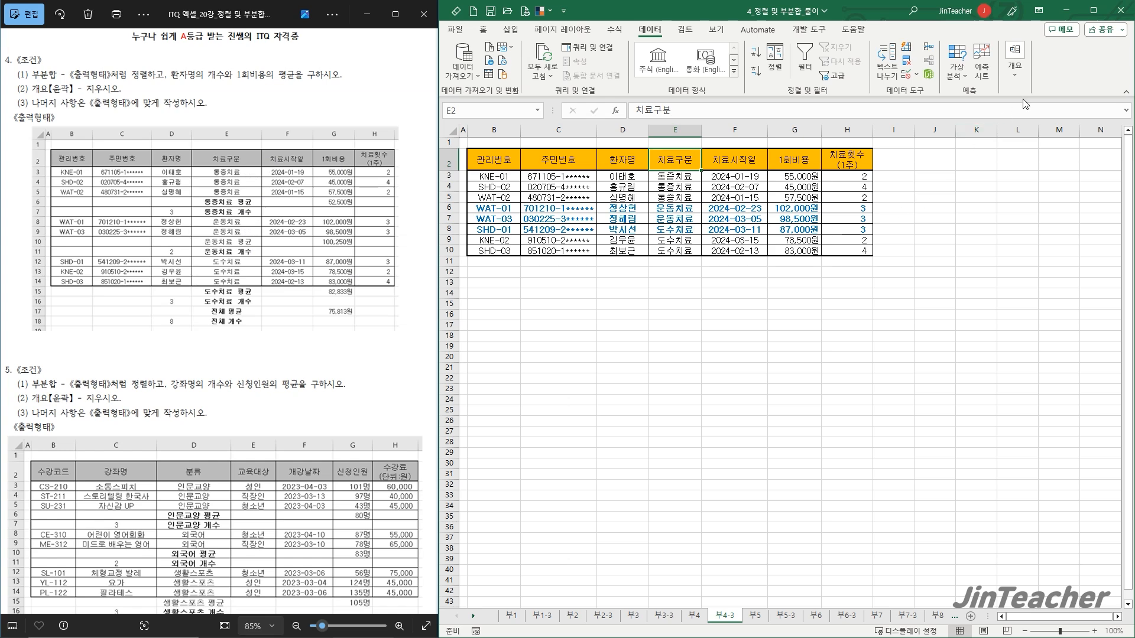
Add subtotals to the table on sheet 부4-3, grouped by 치료구분, that count 환자명 only
left_click(1015, 62)
left_click(1043, 125)
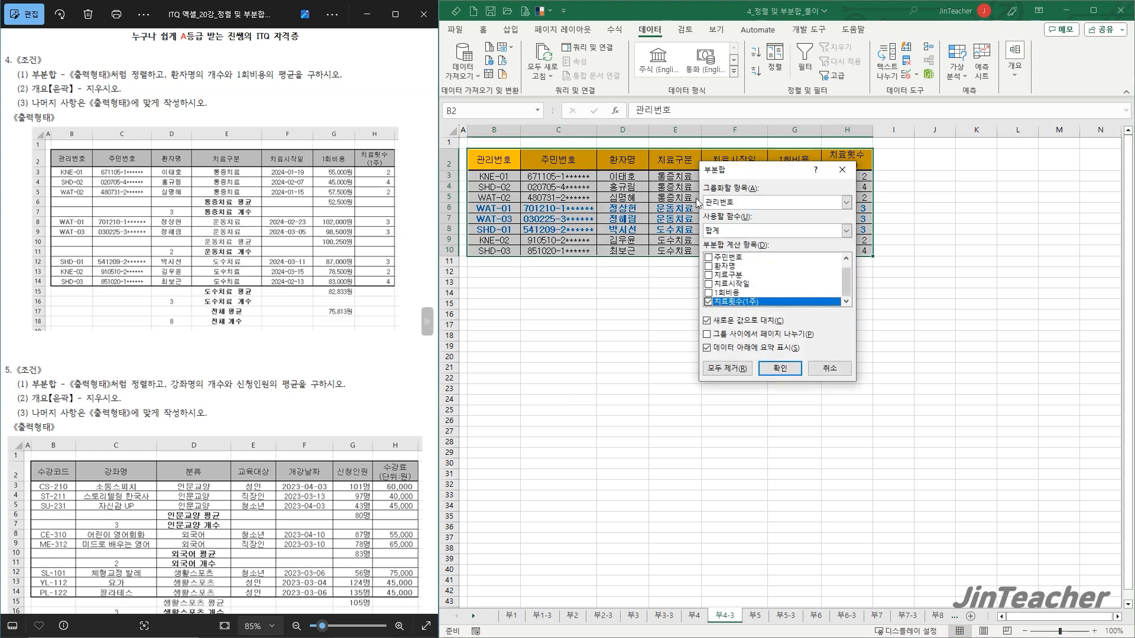
left_click(783, 202)
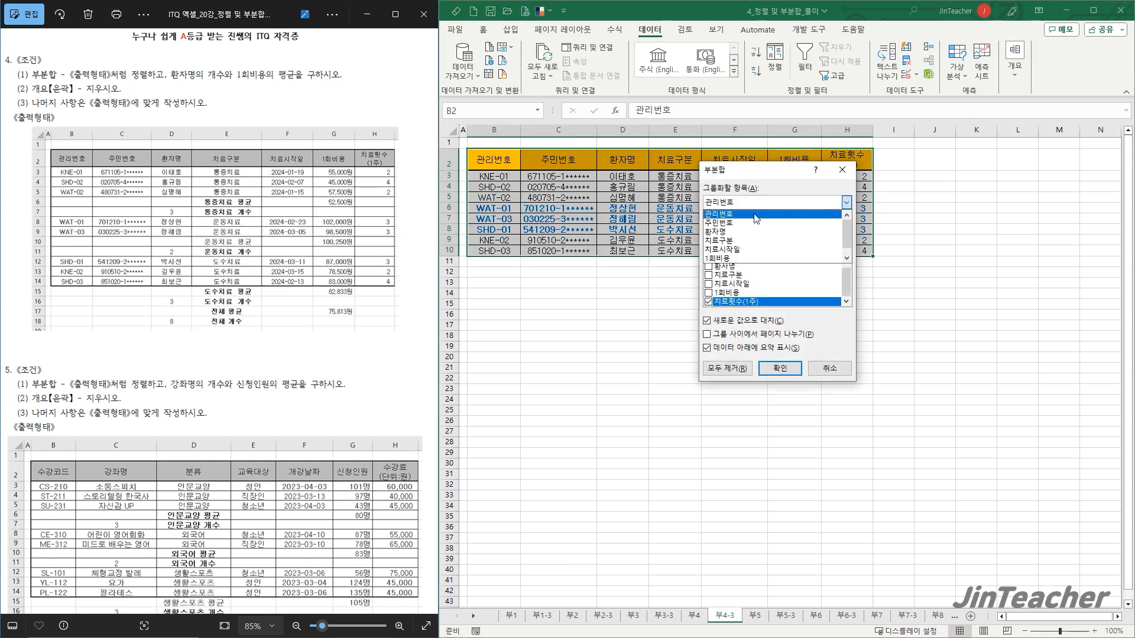
left_click(743, 244)
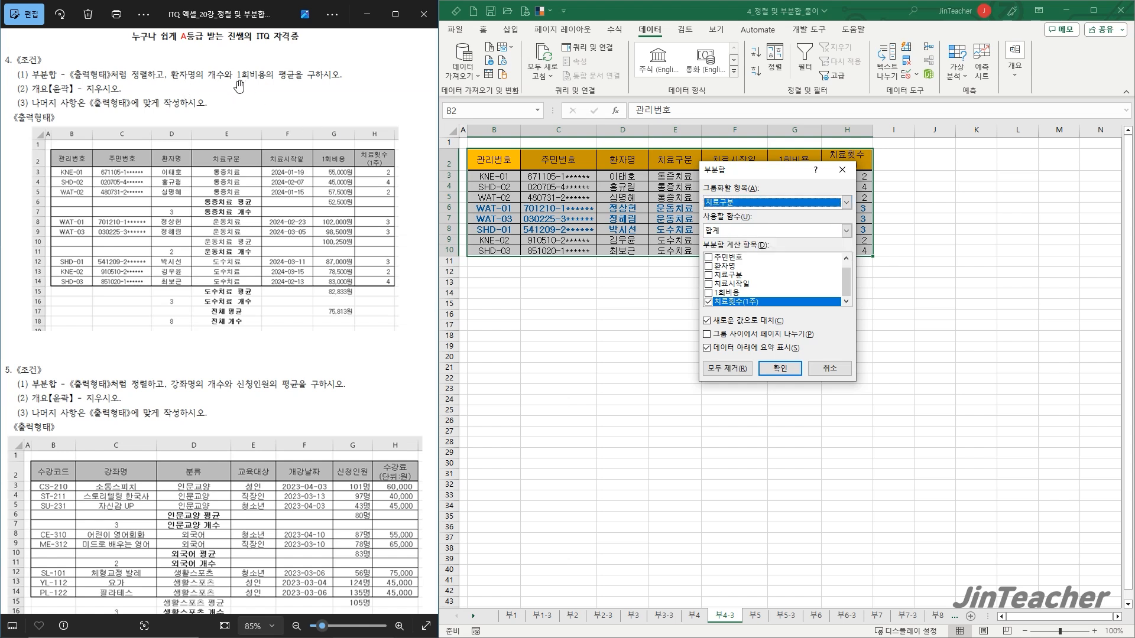
left_click(709, 266)
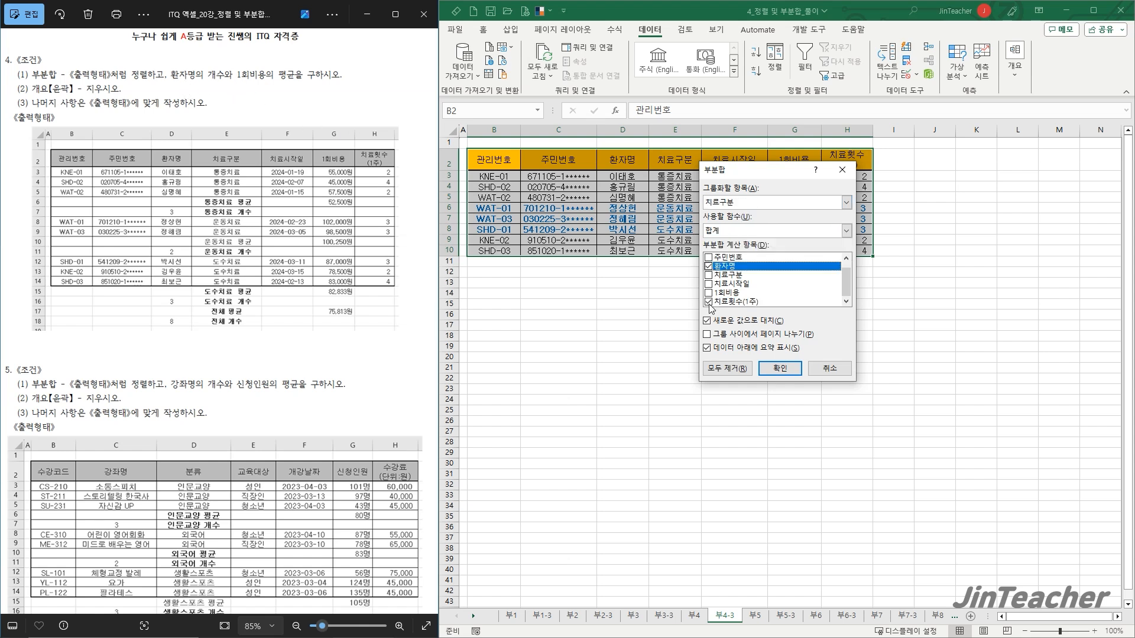
left_click(709, 302)
left_click(731, 230)
left_click(728, 255)
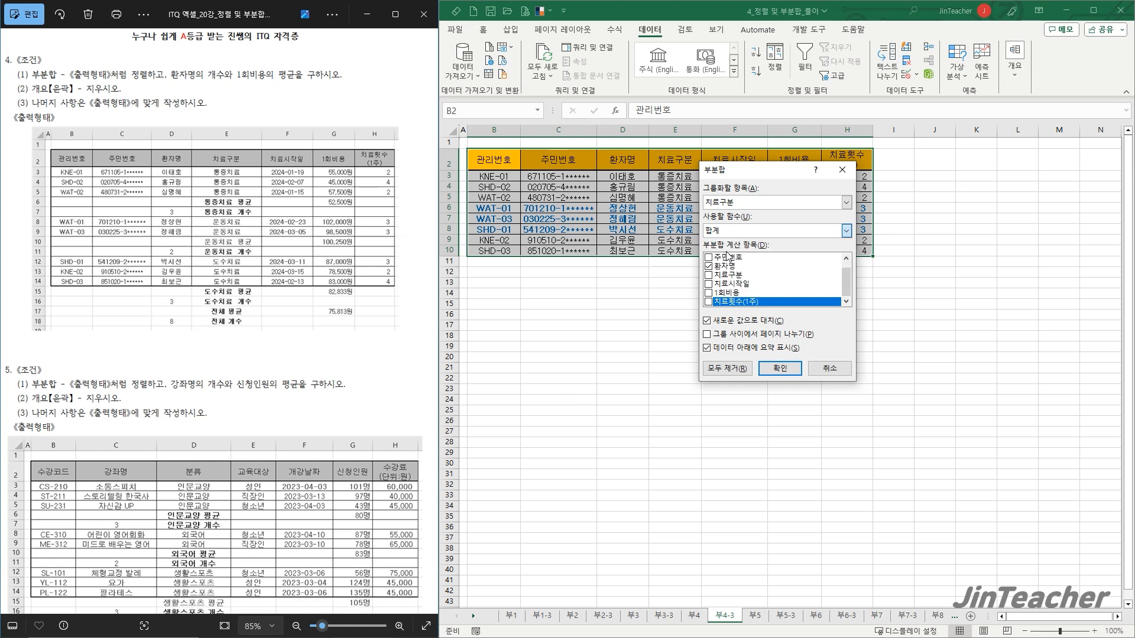
left_click(781, 368)
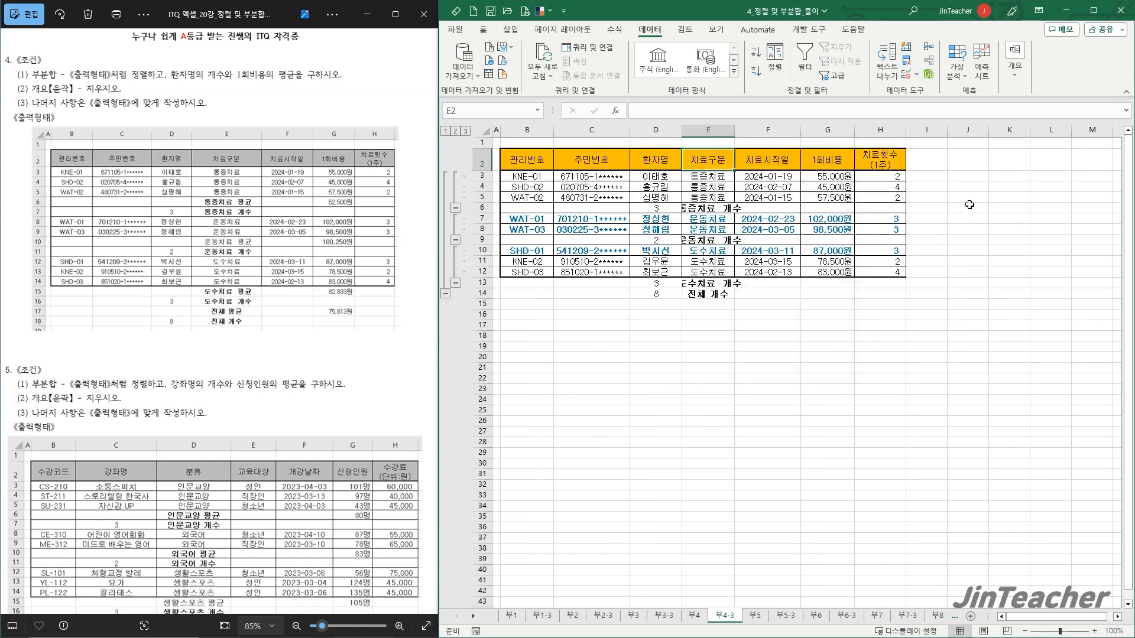
Apply subtotals by 치료구분 that average 1회비용, with the option to replace the current subtotals left on
left_click(1012, 80)
left_click(1040, 115)
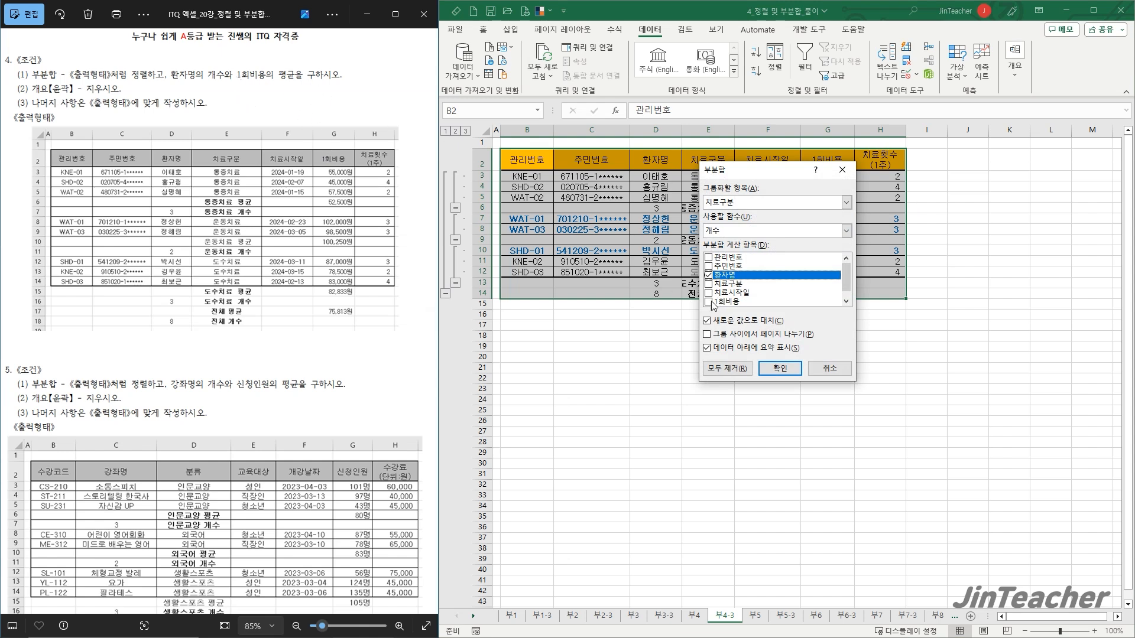
left_click(710, 276)
left_click(710, 301)
scroll(784, 304, "down", 1)
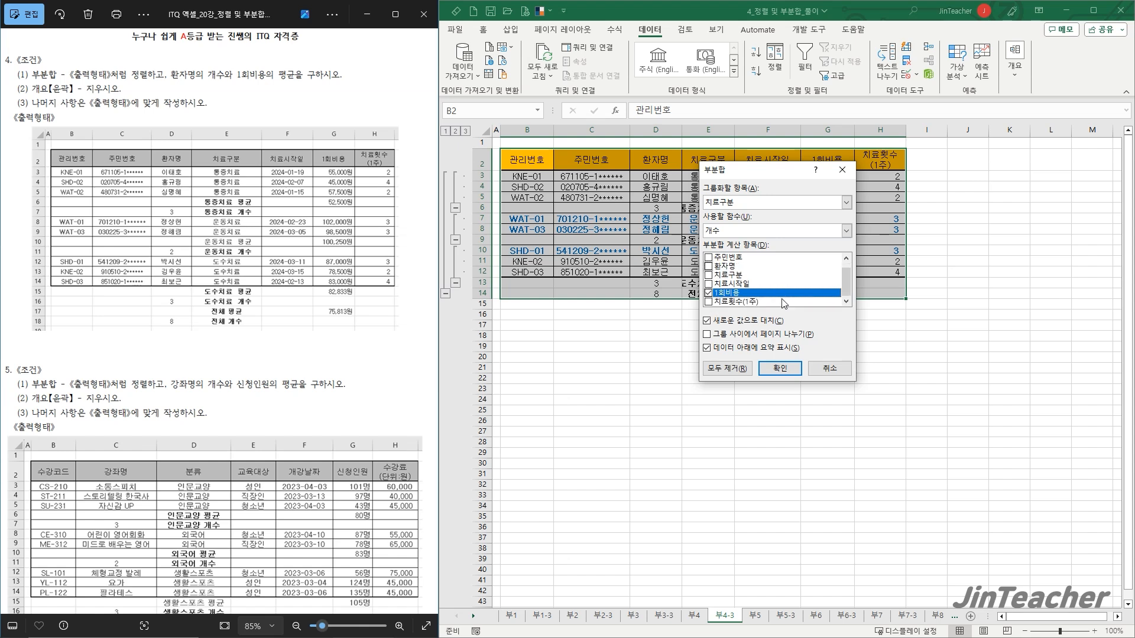
left_click(741, 231)
left_click(729, 264)
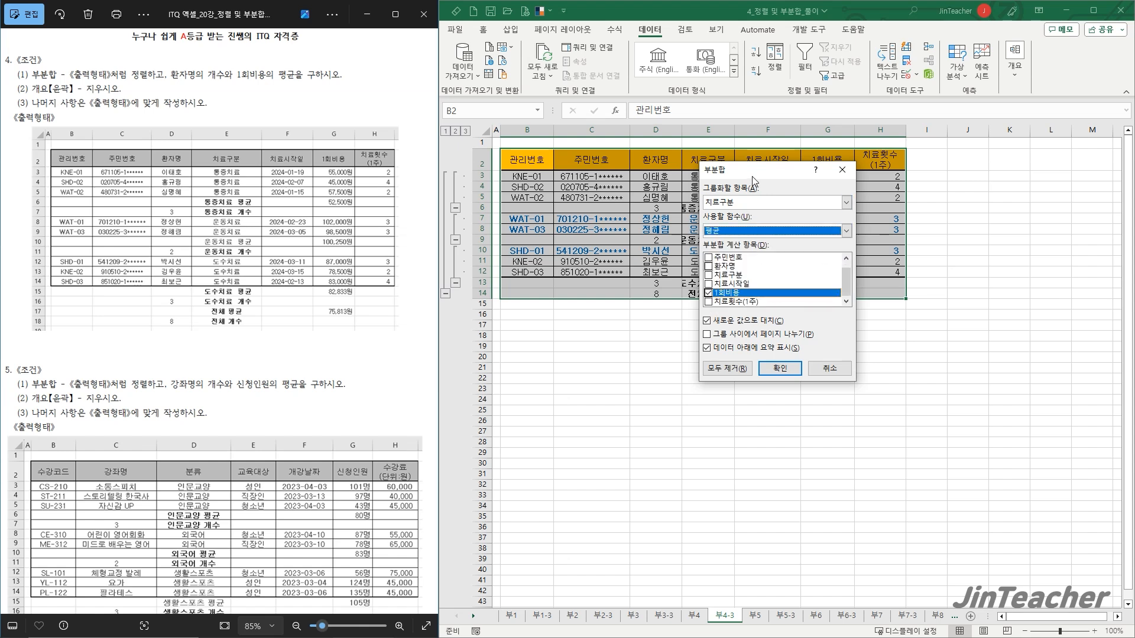
left_click_drag(753, 177, 842, 142)
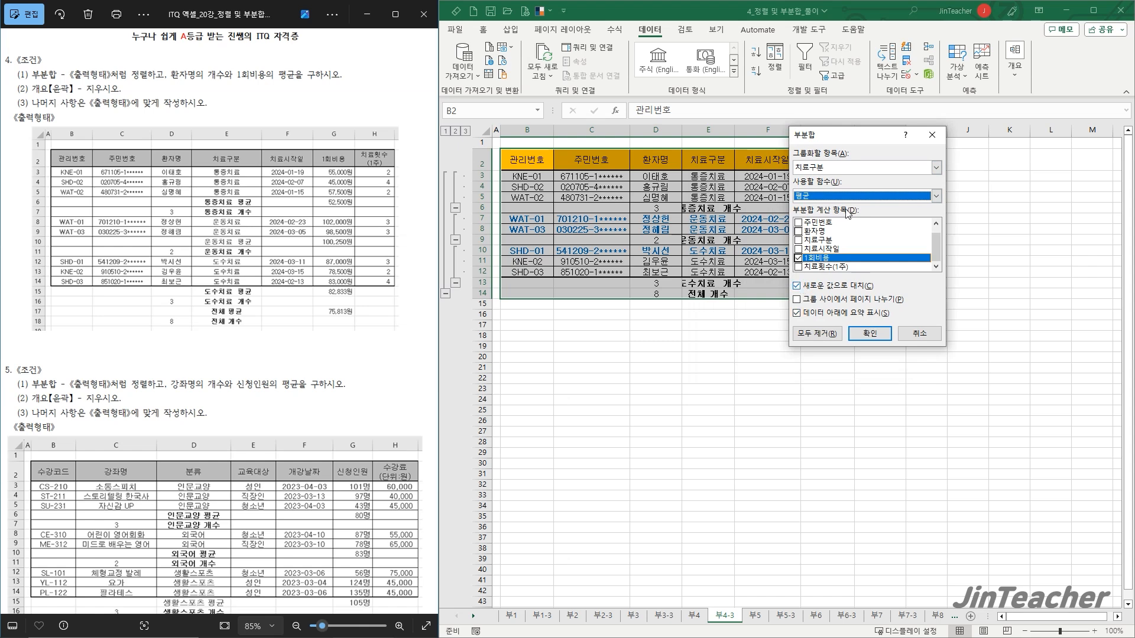
left_click_drag(837, 135, 891, 132)
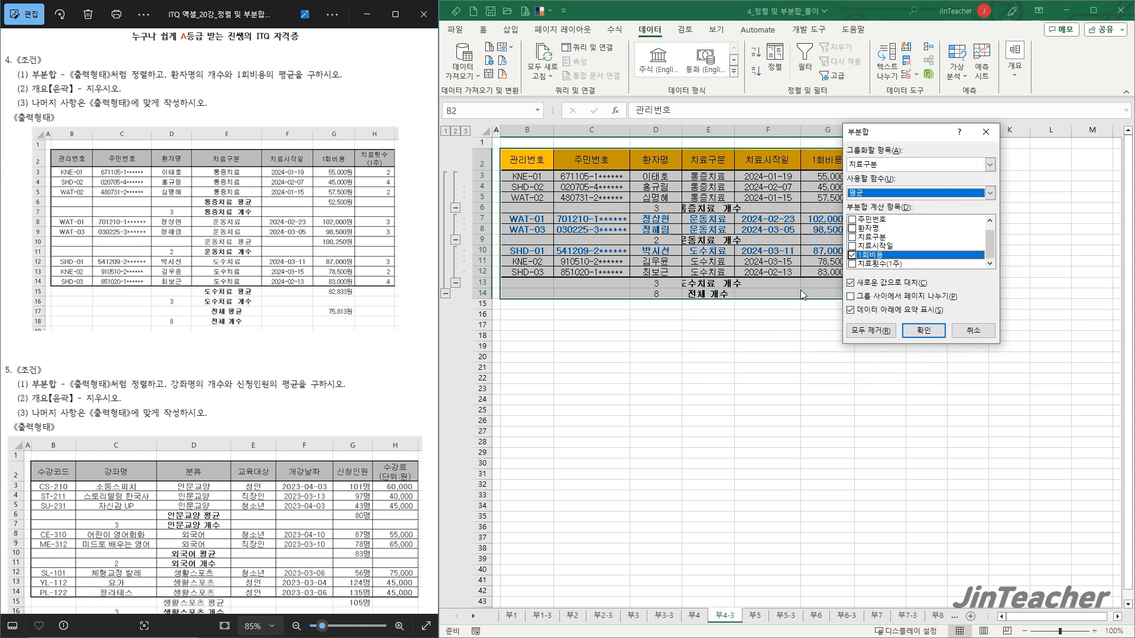
left_click(921, 331)
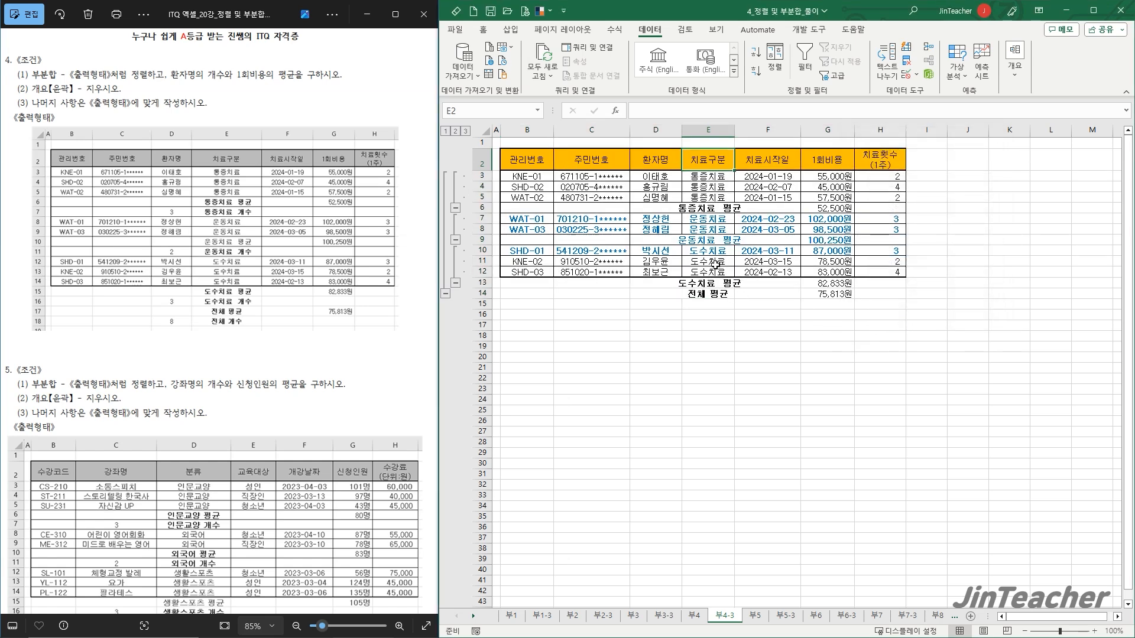
Remove all subtotals from the table on sheet 부4-3
left_click(1017, 74)
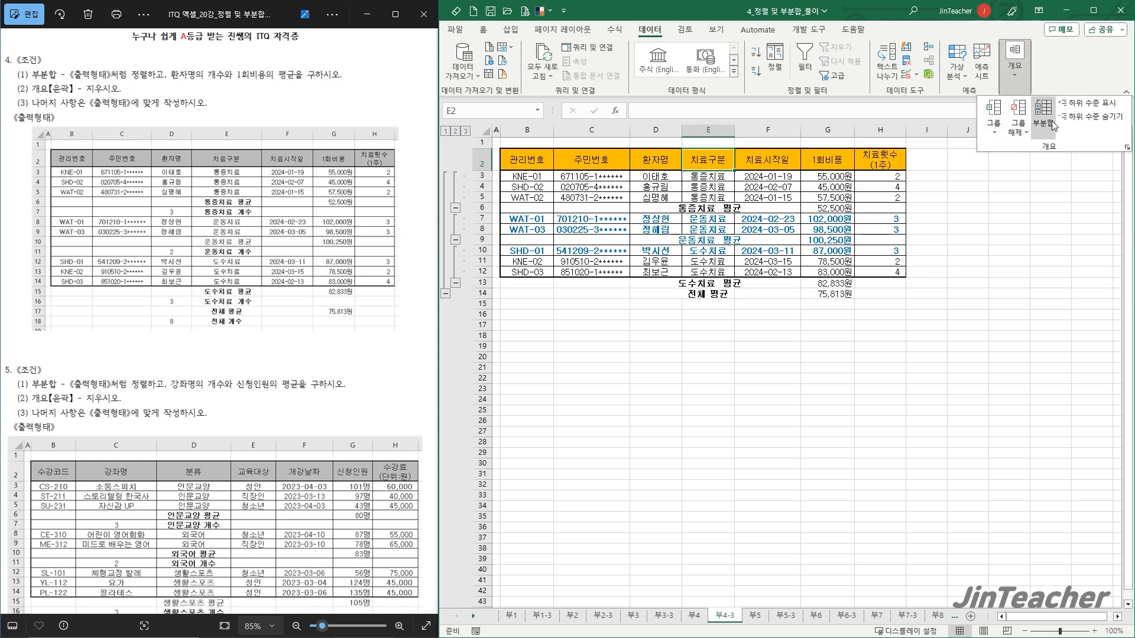
left_click(1051, 123)
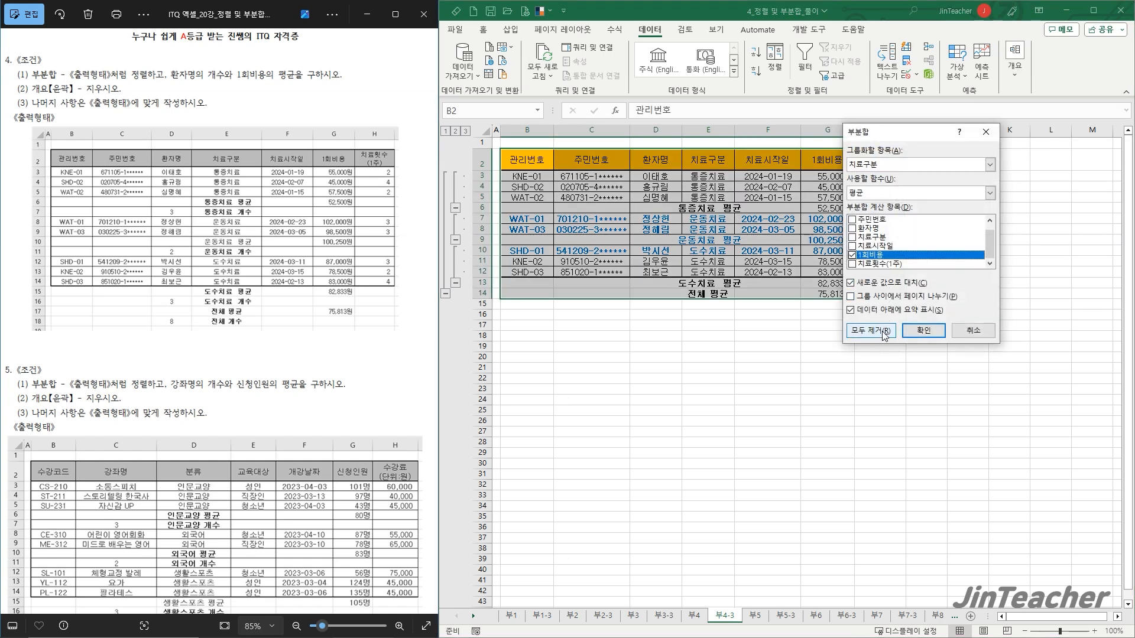
left_click(884, 332)
Subtotal the cleared table on sheet 부4-3 by 치료구분 with the count function, selecting 환자명 instead of 1회비용
left_click(1021, 84)
left_click(1034, 122)
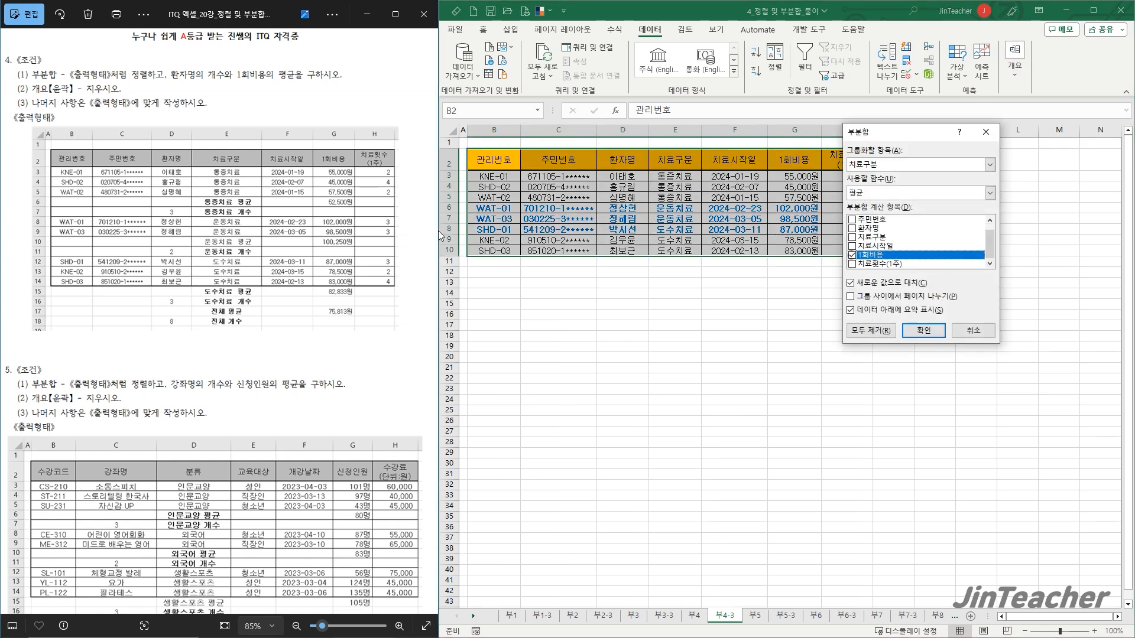
left_click(853, 256)
left_click(852, 228)
left_click(871, 193)
left_click(870, 214)
left_click(923, 332)
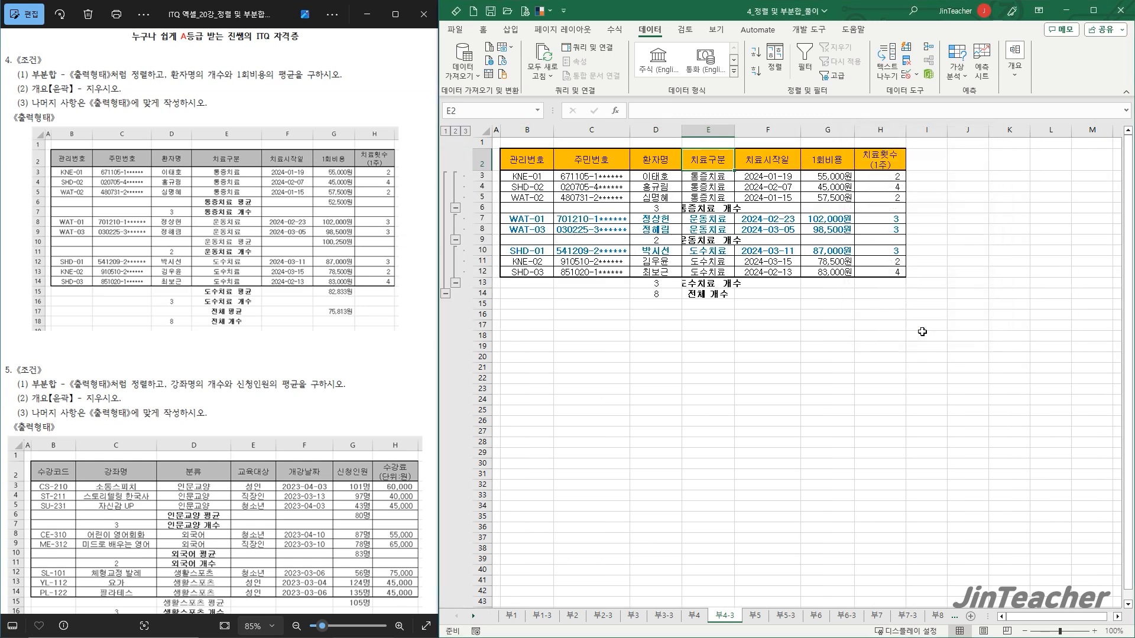
Add a second subtotal by 치료구분 that averages 1회비용 only, without replacing the existing count subtotals
left_click(1017, 83)
left_click(1041, 120)
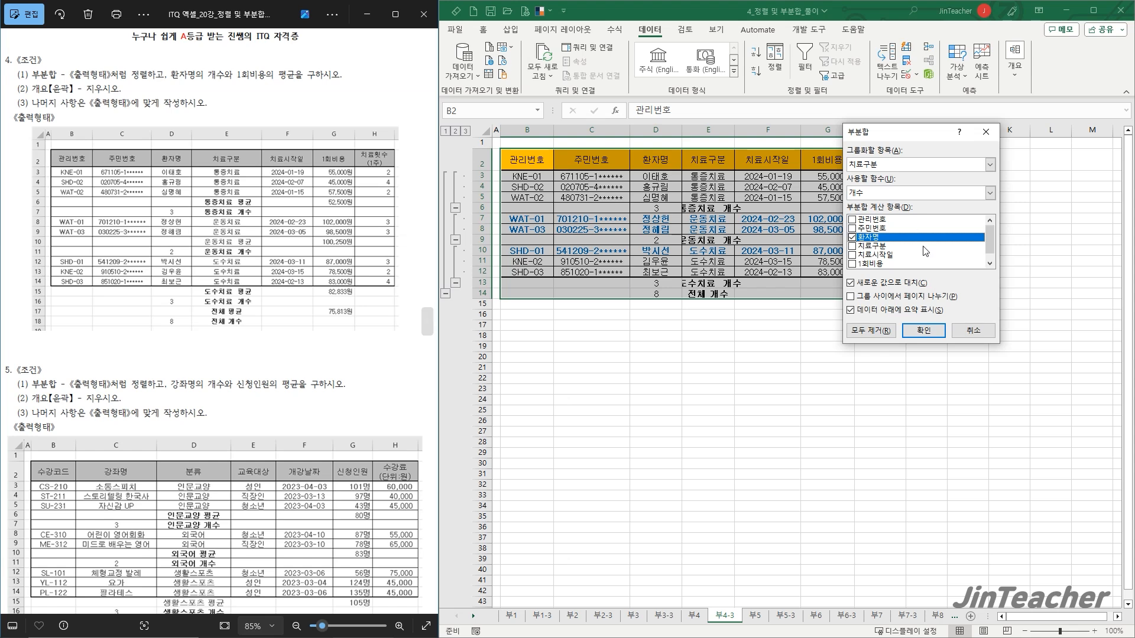
left_click(852, 238)
left_click(852, 264)
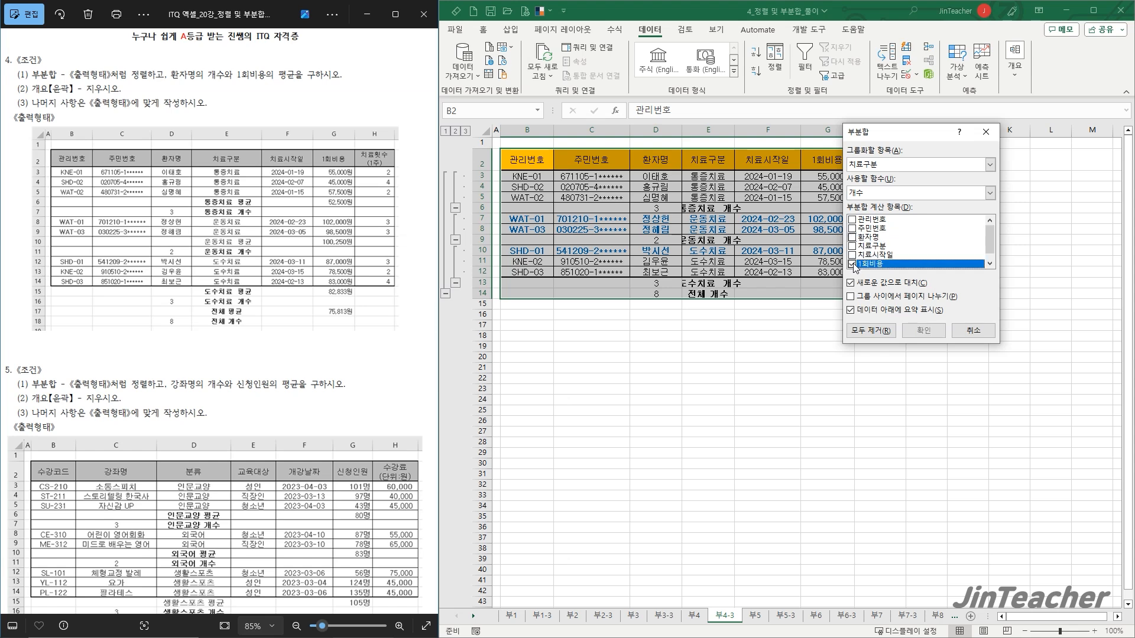
left_click(877, 193)
left_click(870, 223)
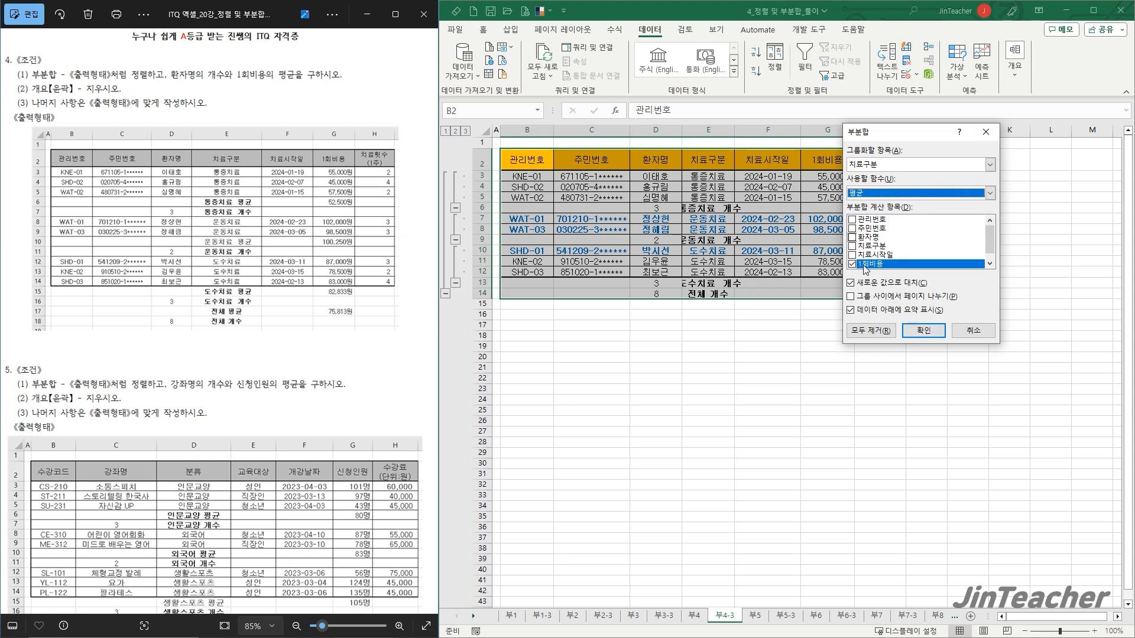
left_click(867, 283)
left_click(923, 330)
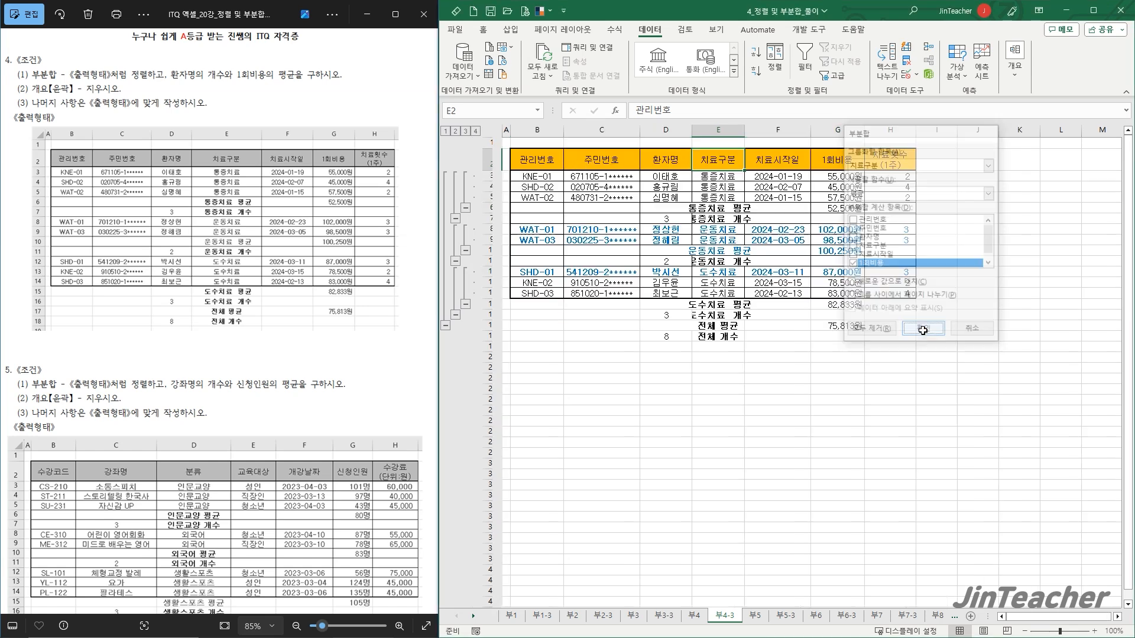
Fit column E to its contents and clear the outline from the table on sheet 부4-3
double_click(747, 130)
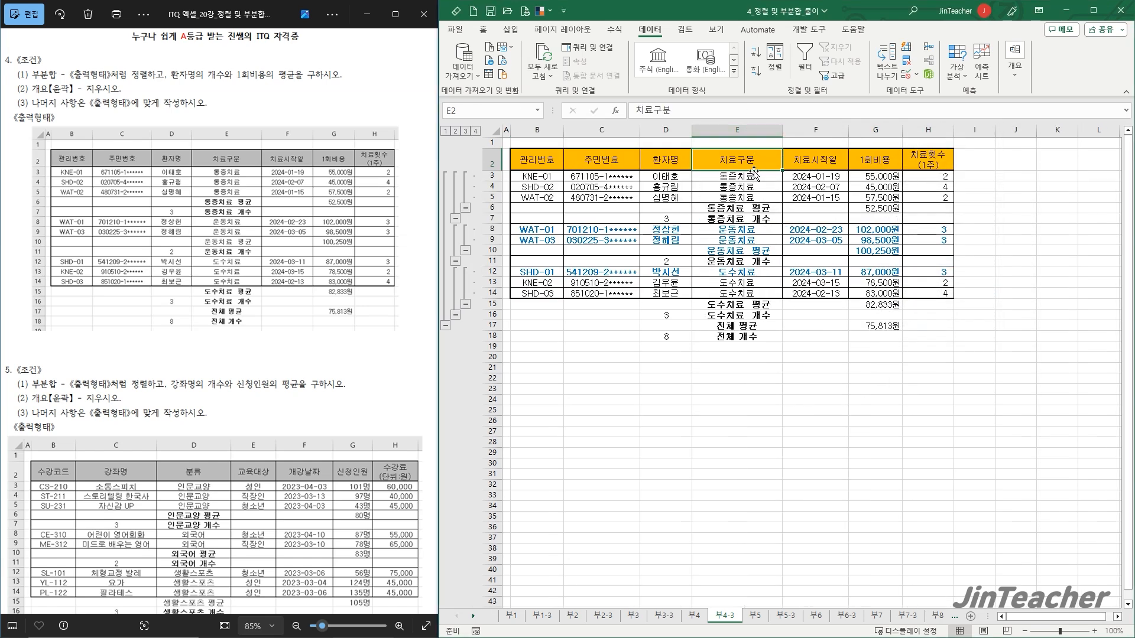
left_click(863, 304)
left_click(878, 326)
left_click(1015, 59)
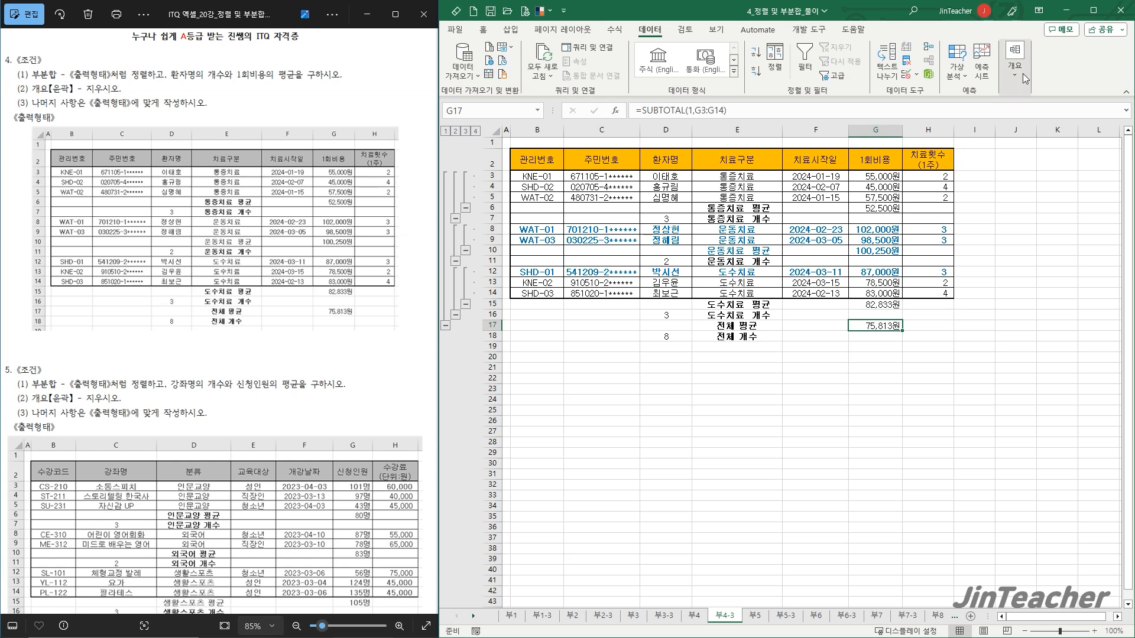
left_click(1018, 126)
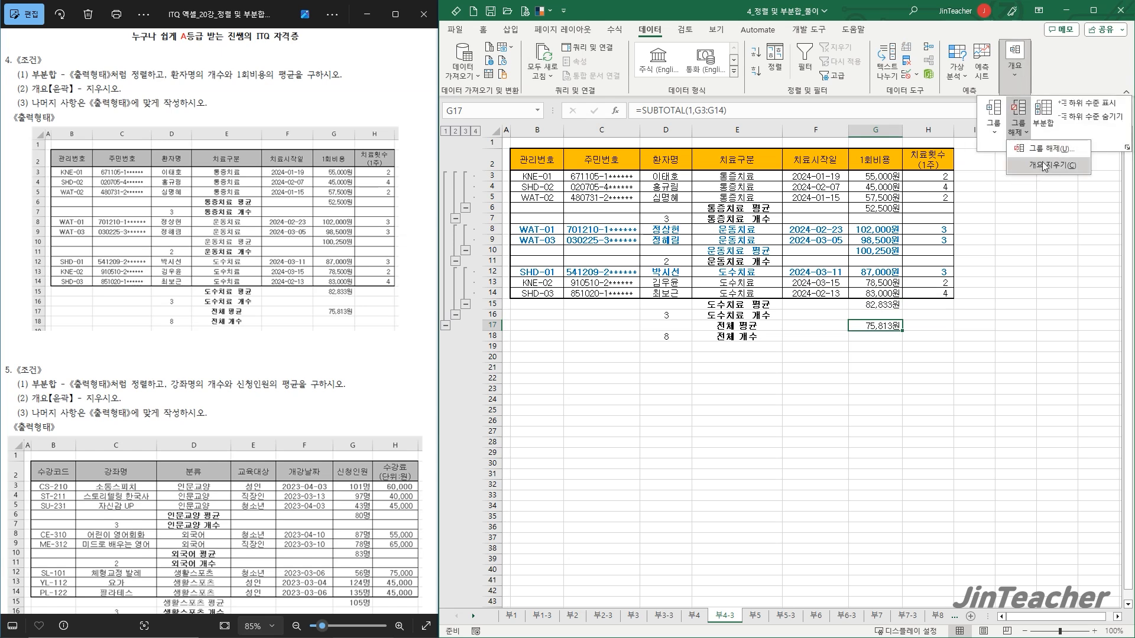
left_click(1043, 164)
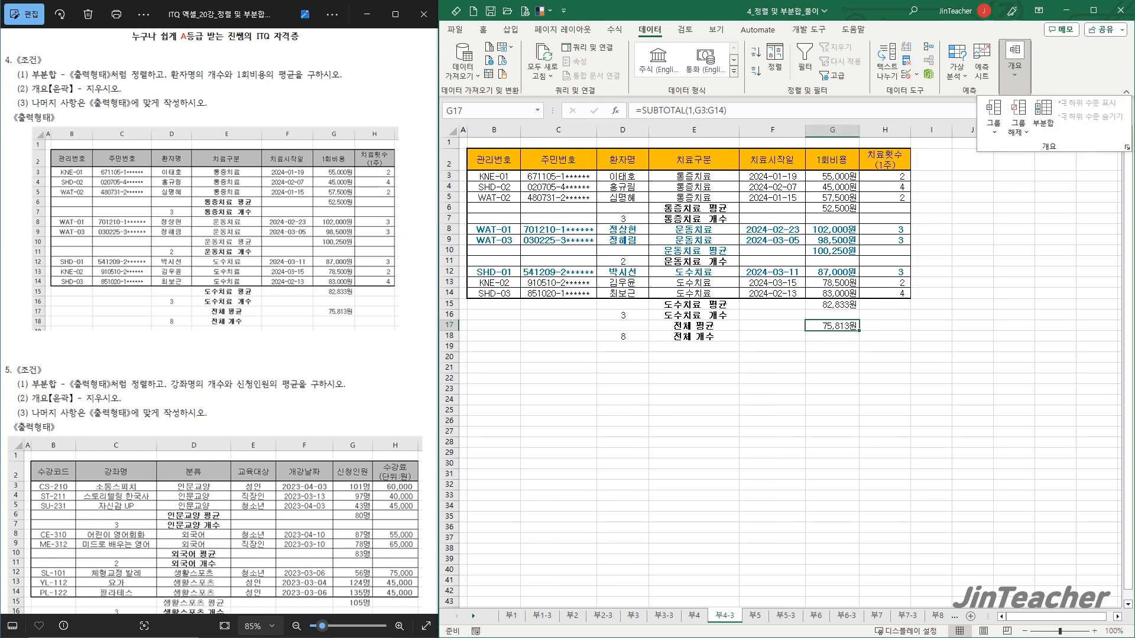
Copy the course table from 수강코드 to 수강료 on sheet 부5 into cell B2 of sheet 부5-3, keeping the source column widths
left_click(337, 417)
scroll(341, 355, "down", 3)
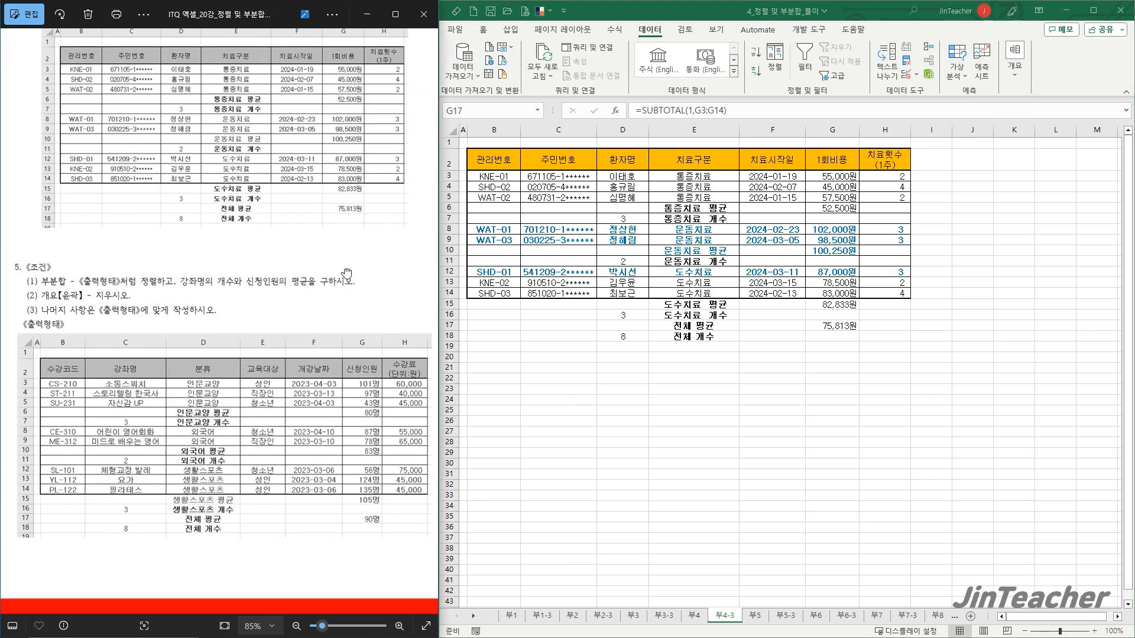
left_click(760, 615)
left_click_drag(504, 209, 833, 342)
key("ctrl+c")
left_click(789, 616)
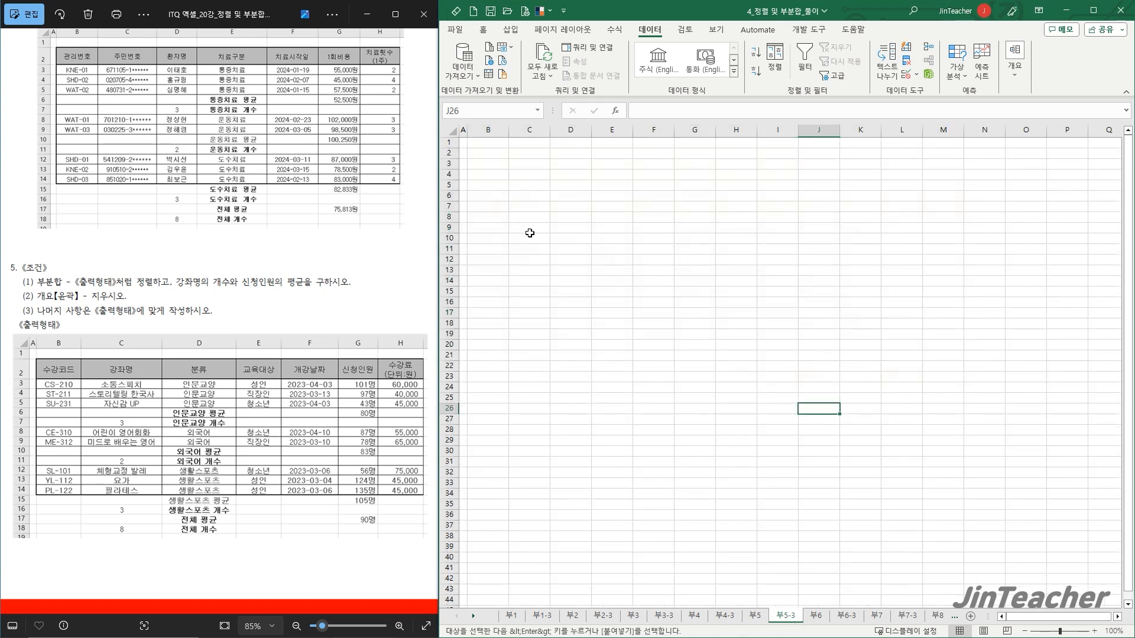
left_click(484, 154)
key("ctrl+v")
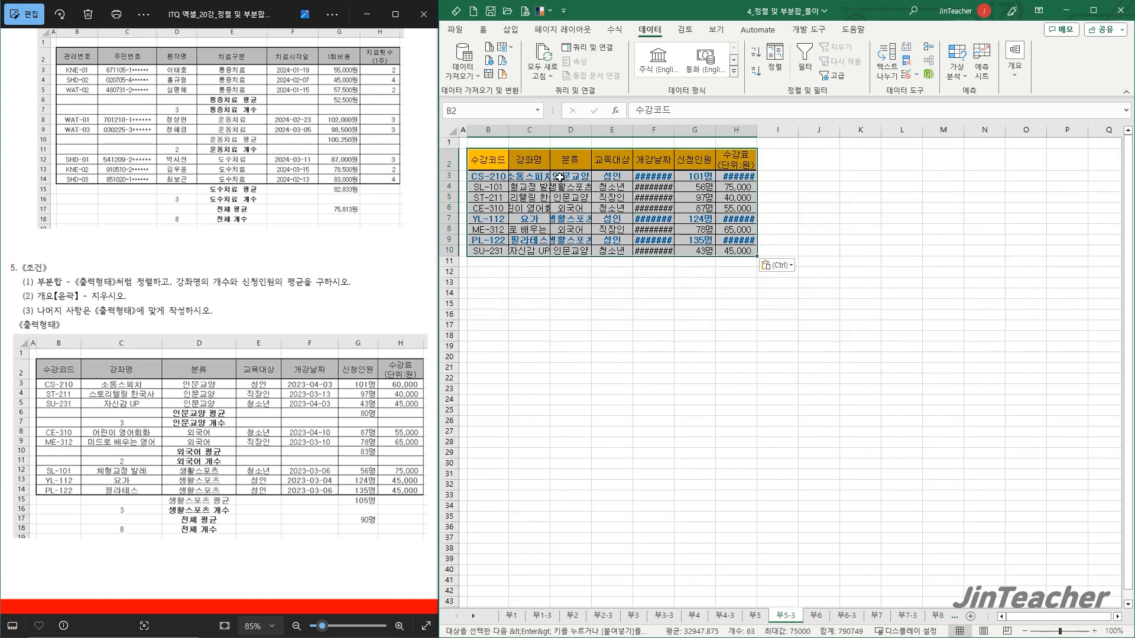
left_click(776, 265)
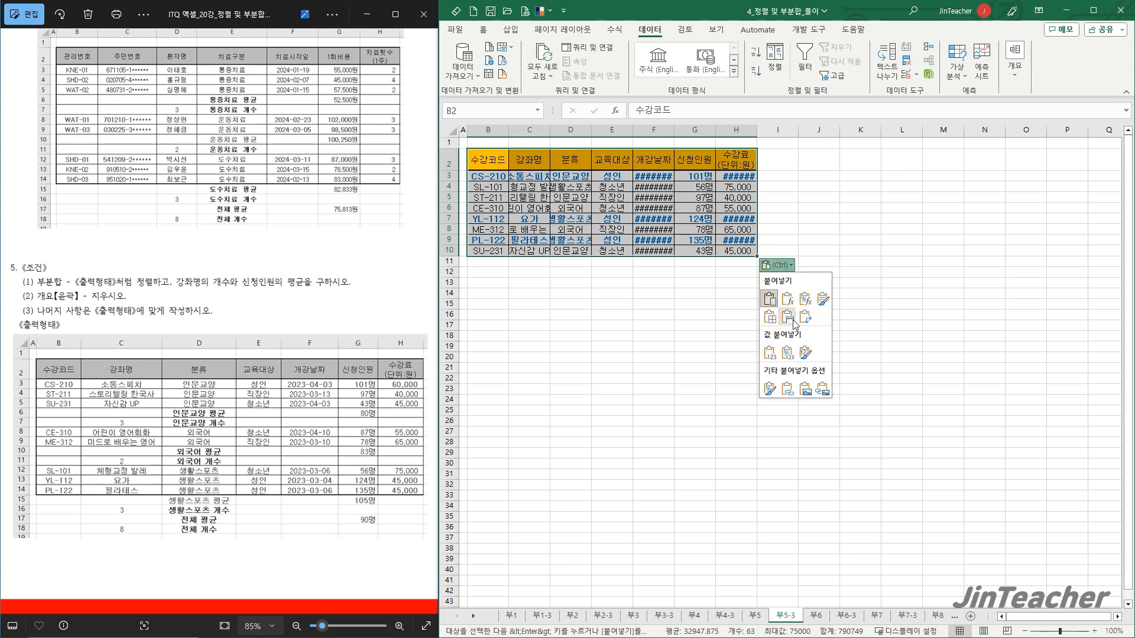
left_click(796, 326)
left_click(600, 323)
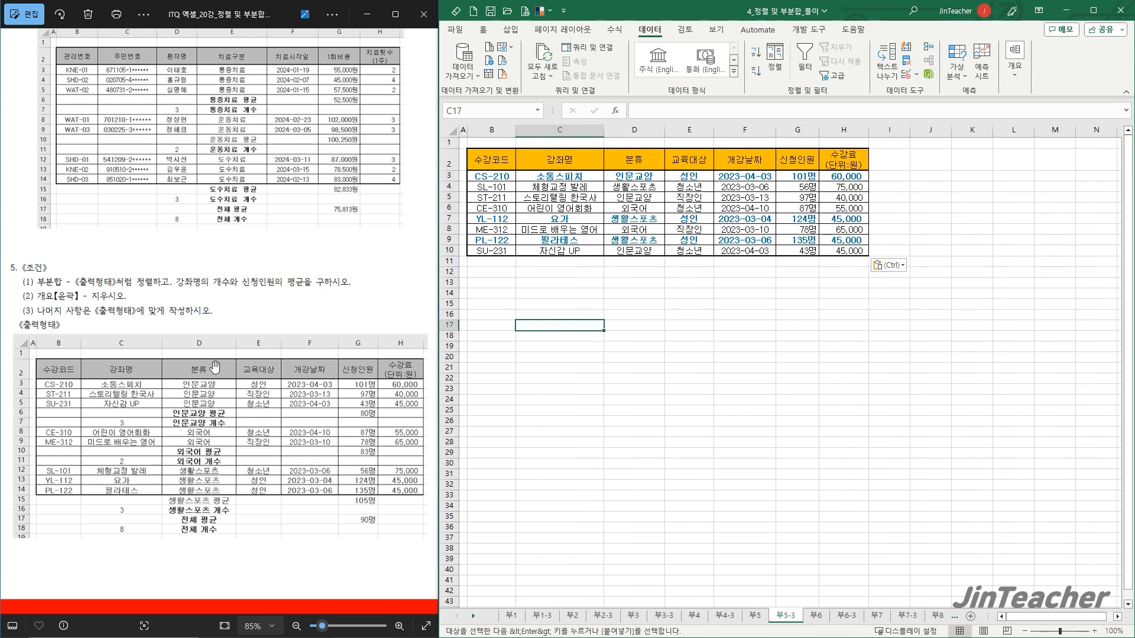
Sort the table on sheet 부5-3 by 분류 in descending order and add subtotals by 분류 that count 강좌명 only
left_click(656, 159)
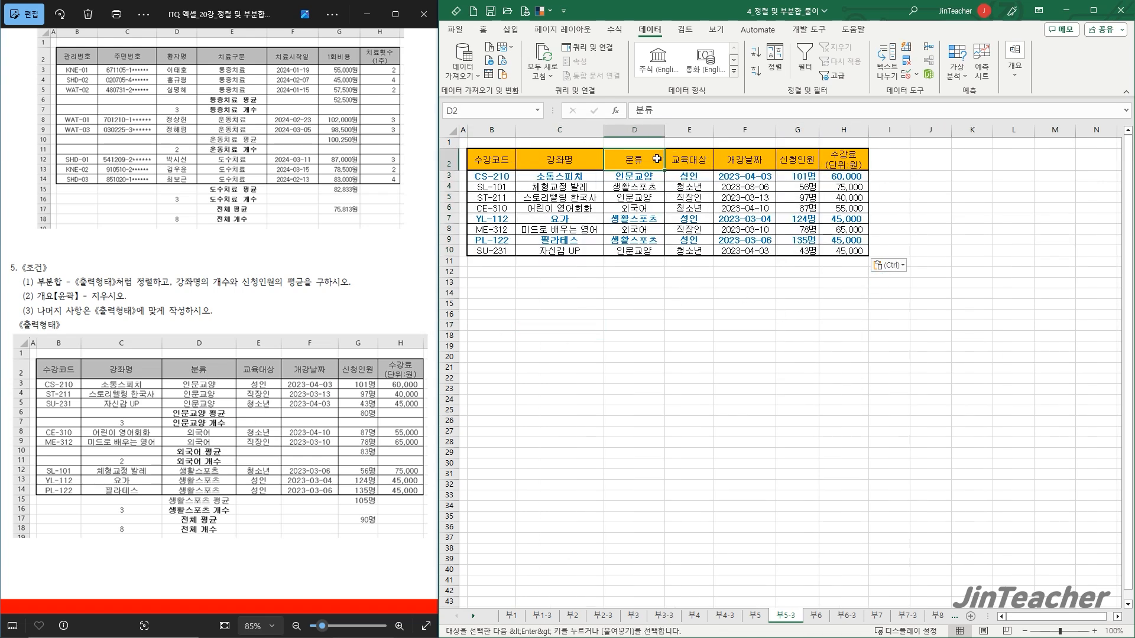
left_click(756, 71)
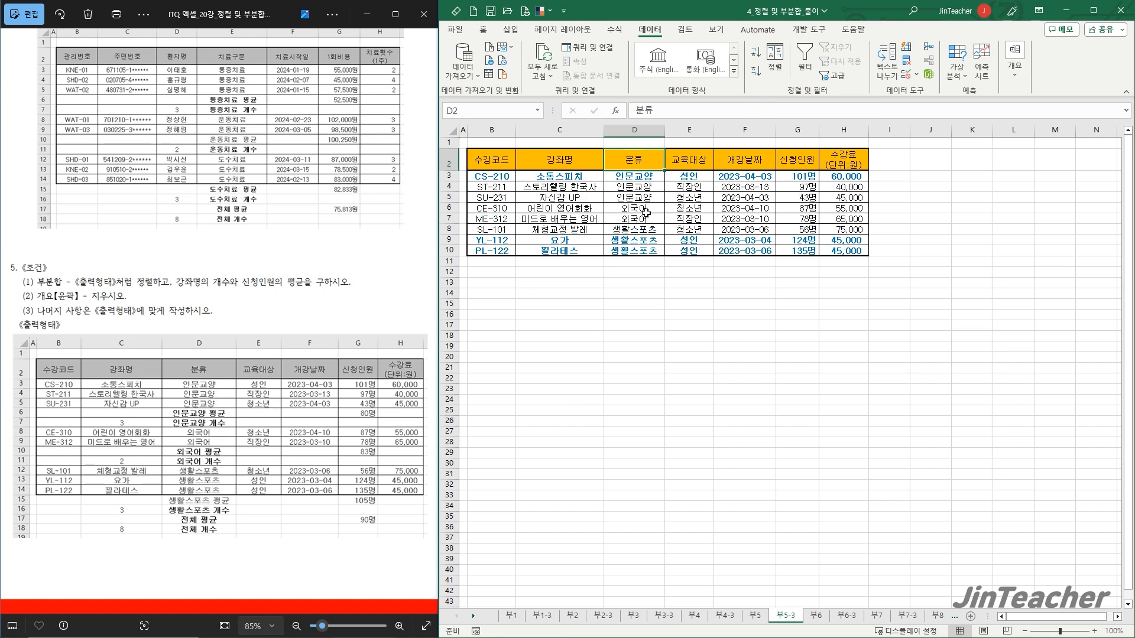
left_click(1026, 77)
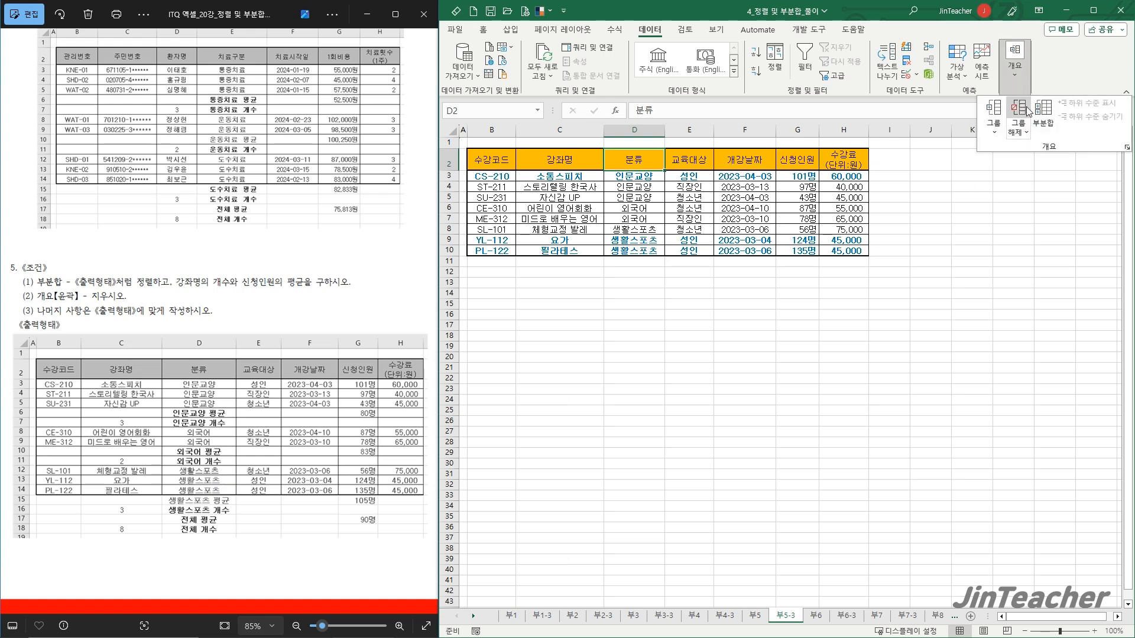
left_click(1043, 118)
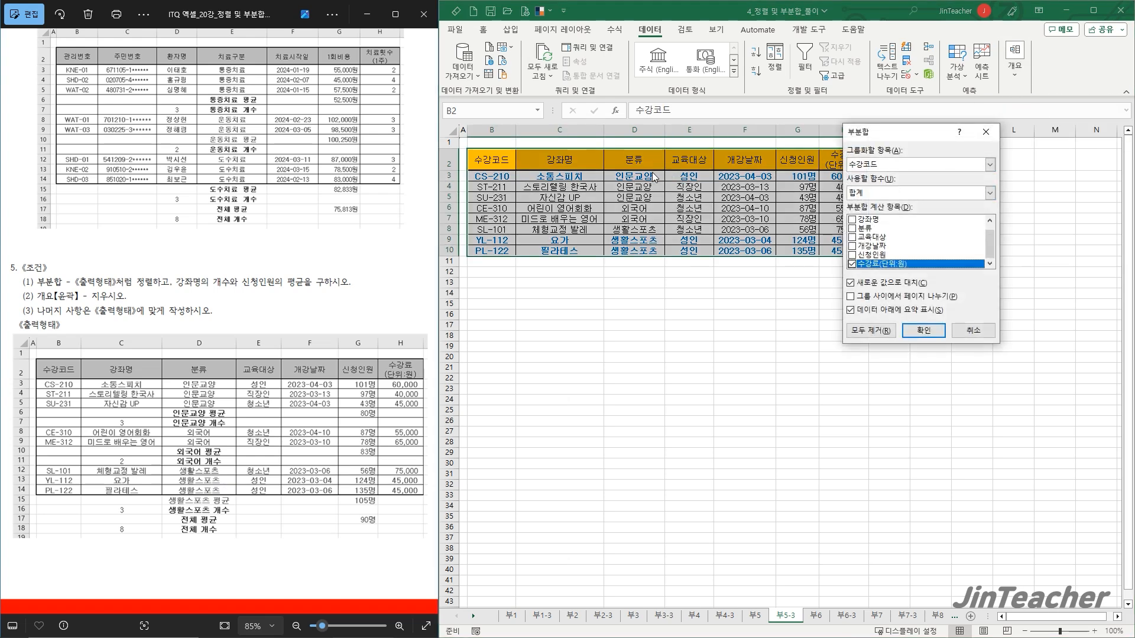
left_click(849, 165)
left_click(862, 194)
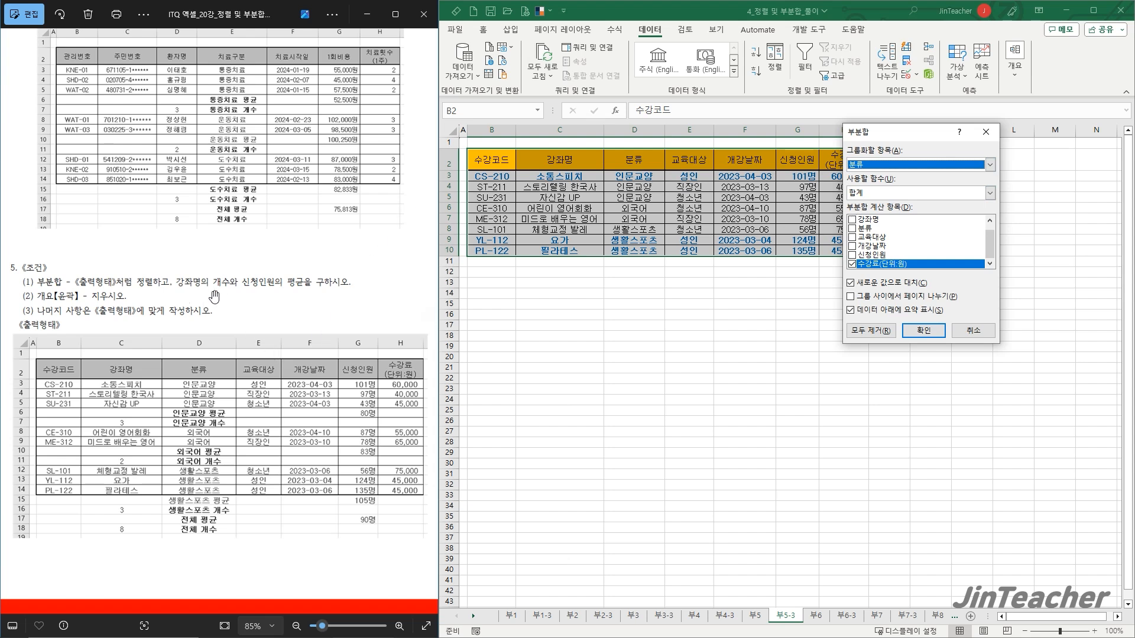
left_click(852, 264)
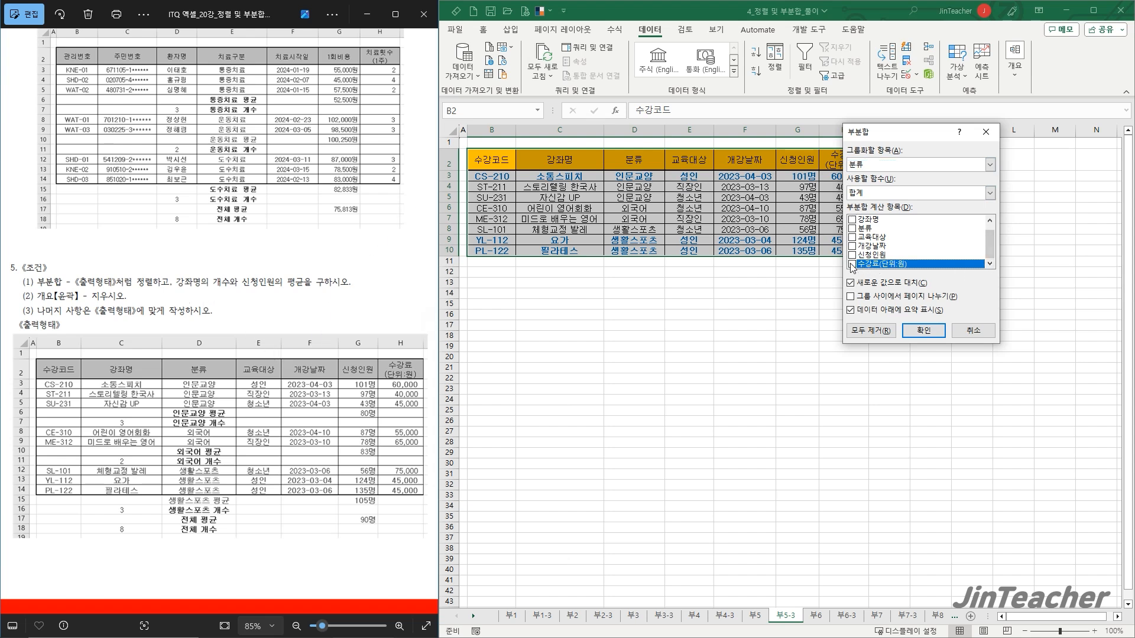
left_click(852, 219)
left_click(990, 193)
left_click(868, 213)
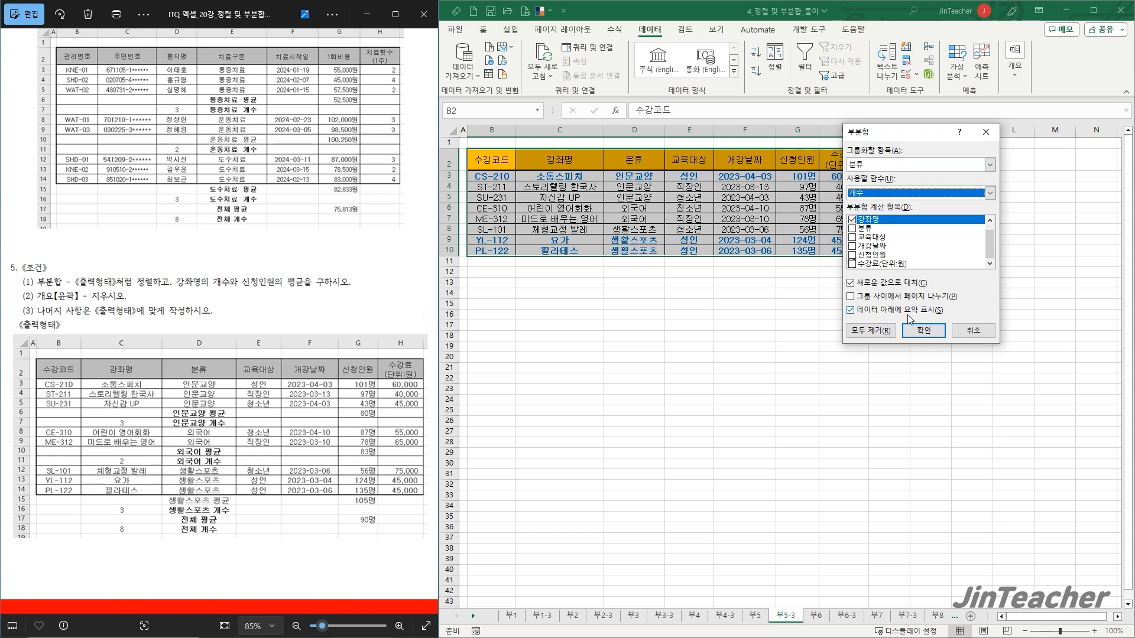
left_click(920, 329)
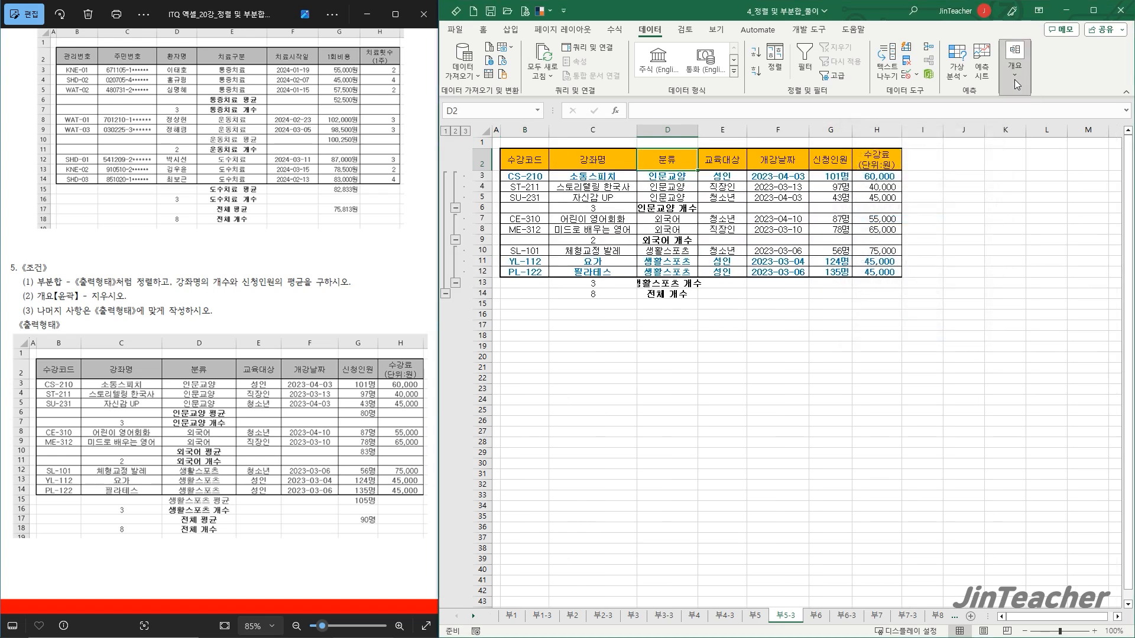
Add a second subtotal by 분류 that averages 신청인원 only, without replacing the count subtotals
left_click(1014, 80)
left_click(1048, 113)
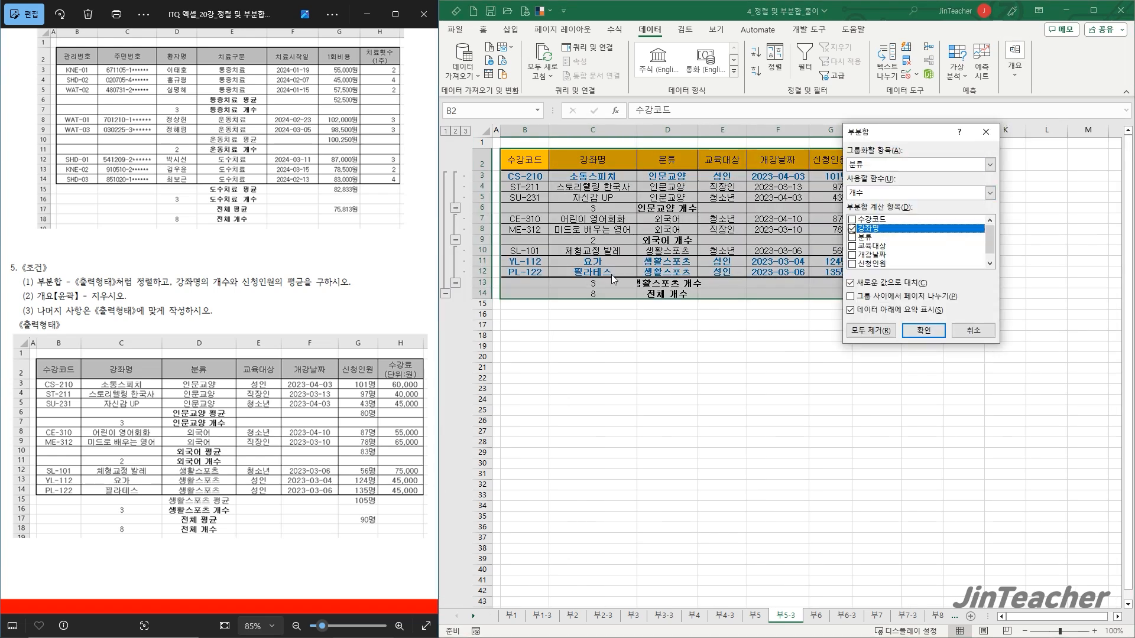
left_click(852, 229)
left_click(851, 264)
left_click(888, 194)
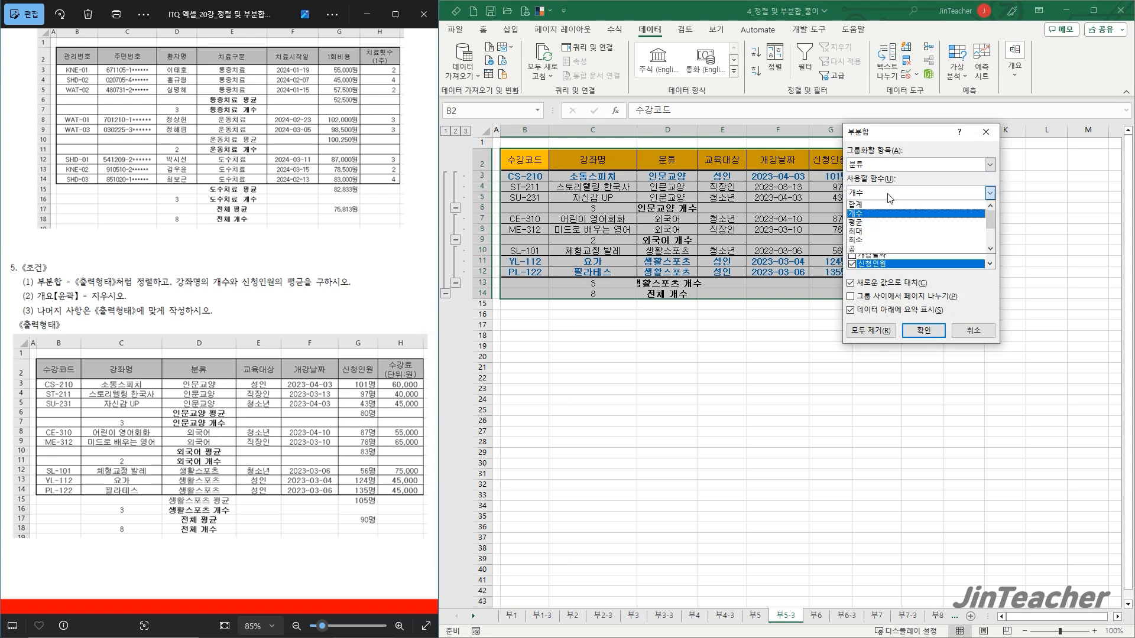
left_click(881, 223)
left_click(873, 286)
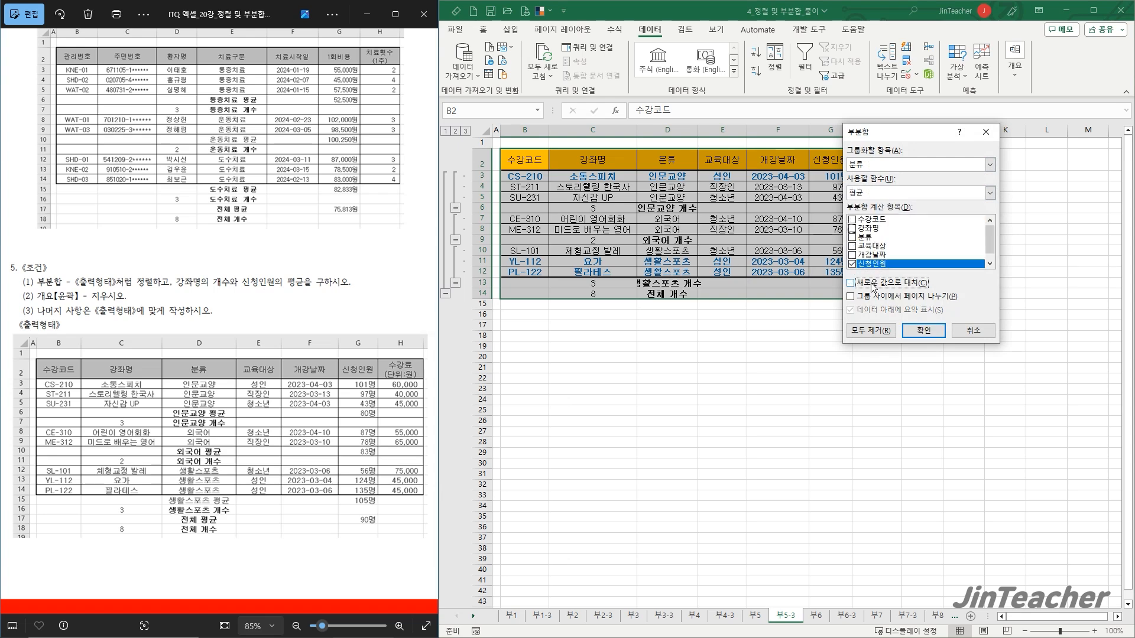
left_click(923, 330)
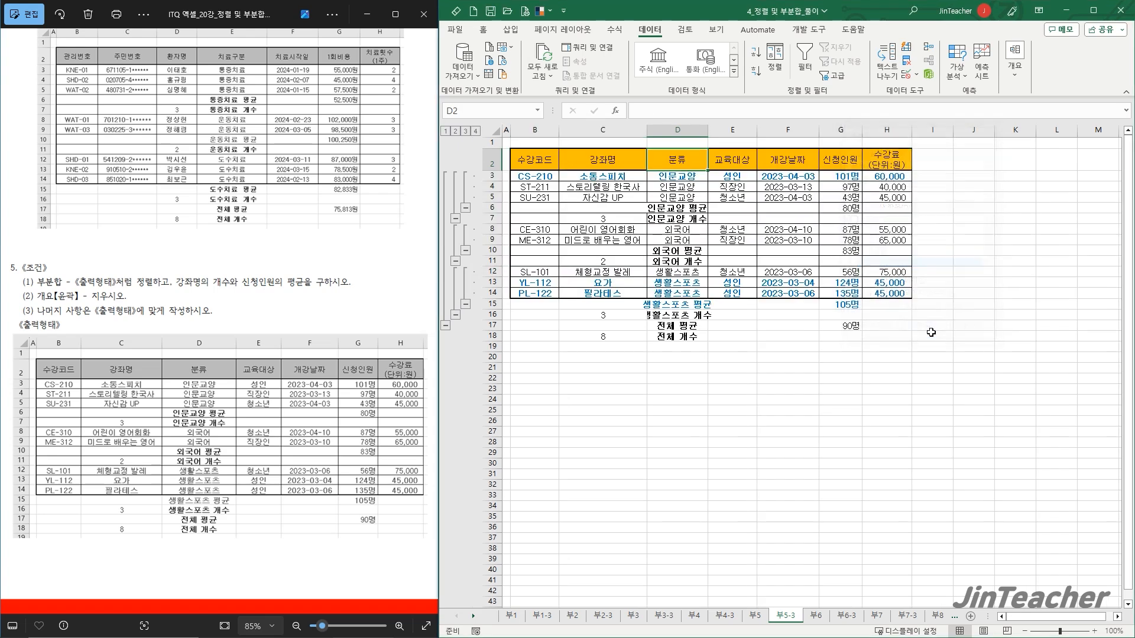
Fit column D to its contents and clear the outline from the table on sheet 부5-3
double_click(708, 135)
left_click(674, 378)
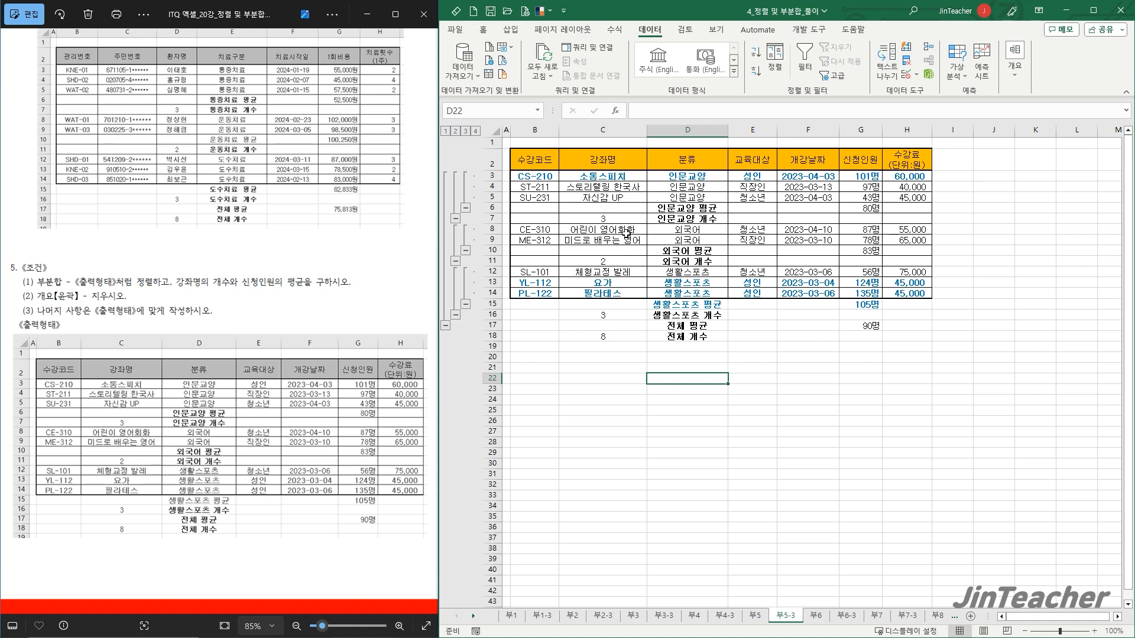
left_click(1016, 87)
left_click(1018, 127)
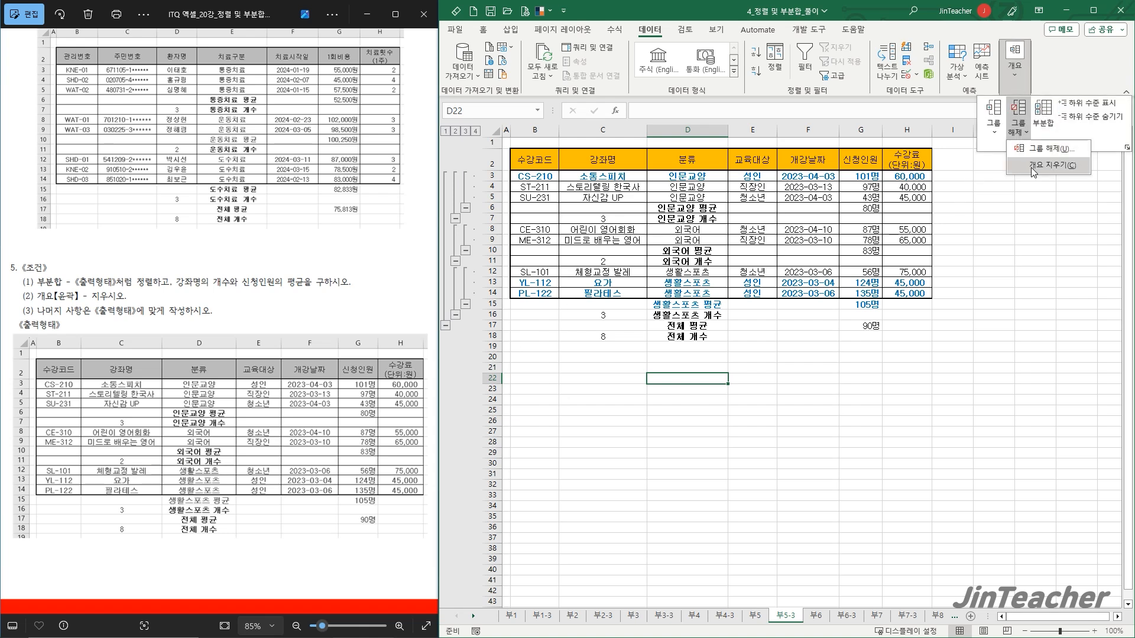
left_click(1036, 166)
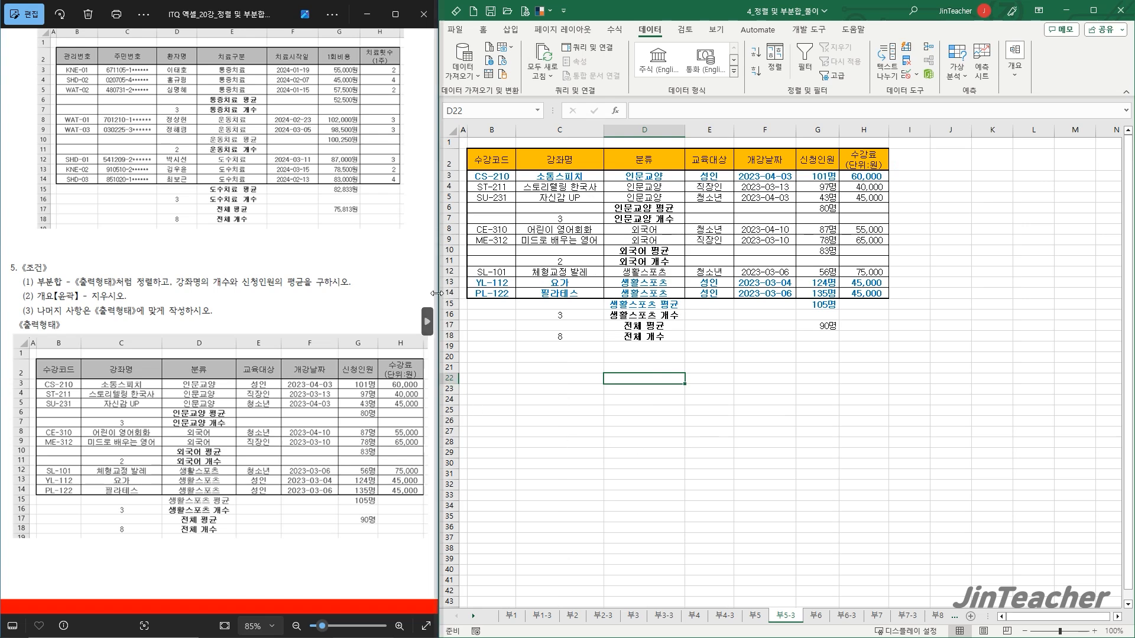
Copy the bicycle table B4:H12 on sheet 부6 into cell B2 of sheet 부6-3, keeping the source column widths
scroll(419, 328, "down", 5)
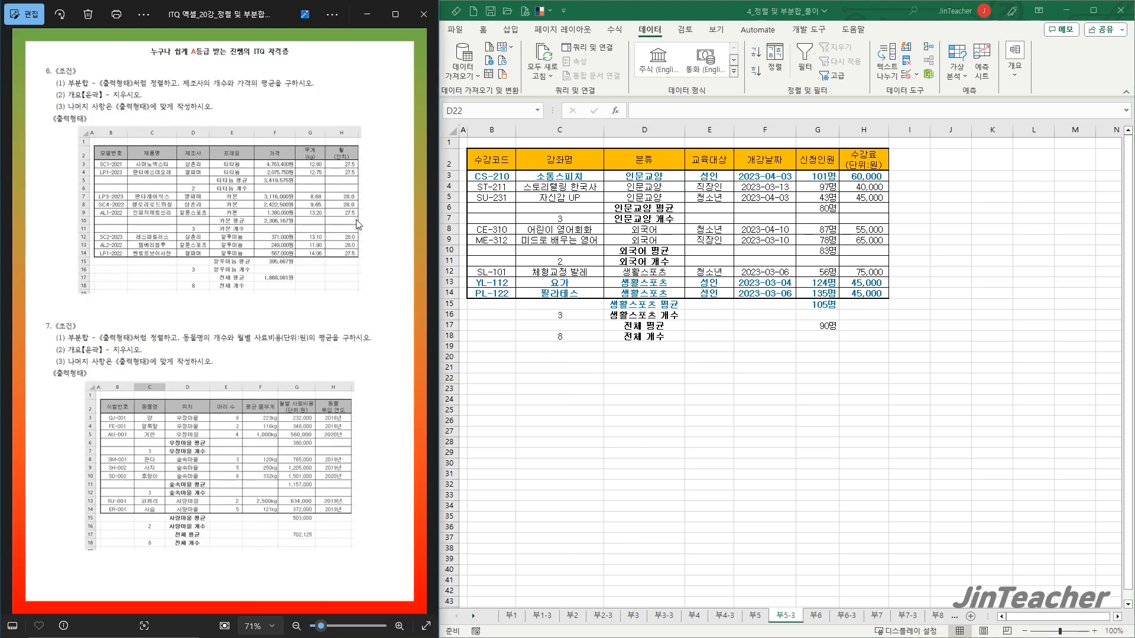
scroll(172, 165, "up", 4)
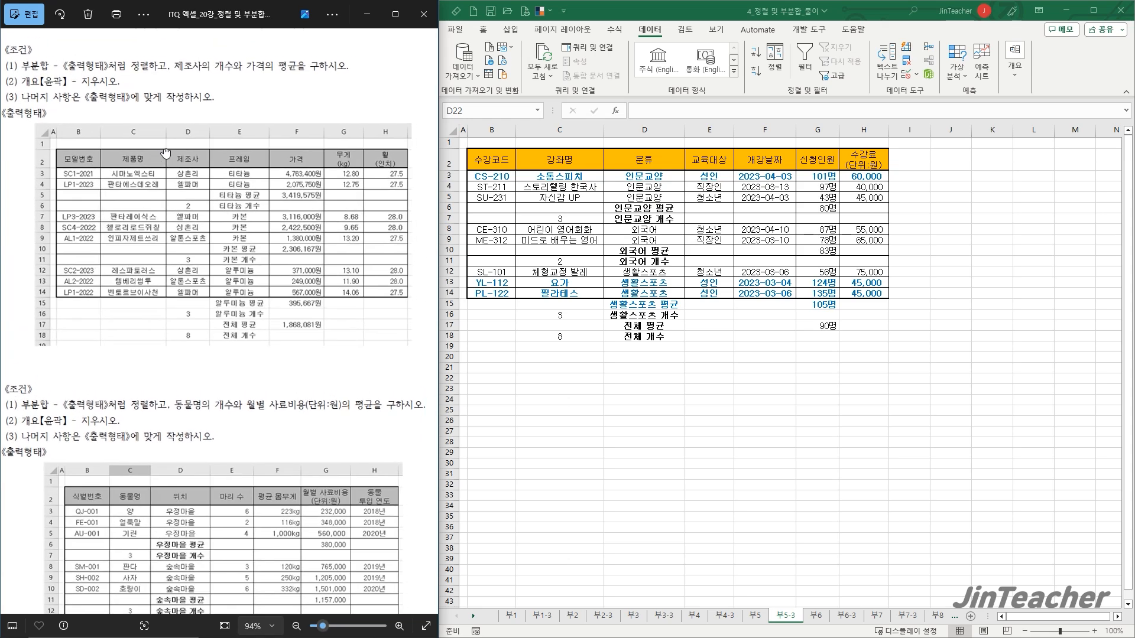
key("ctrl+Page_Down")
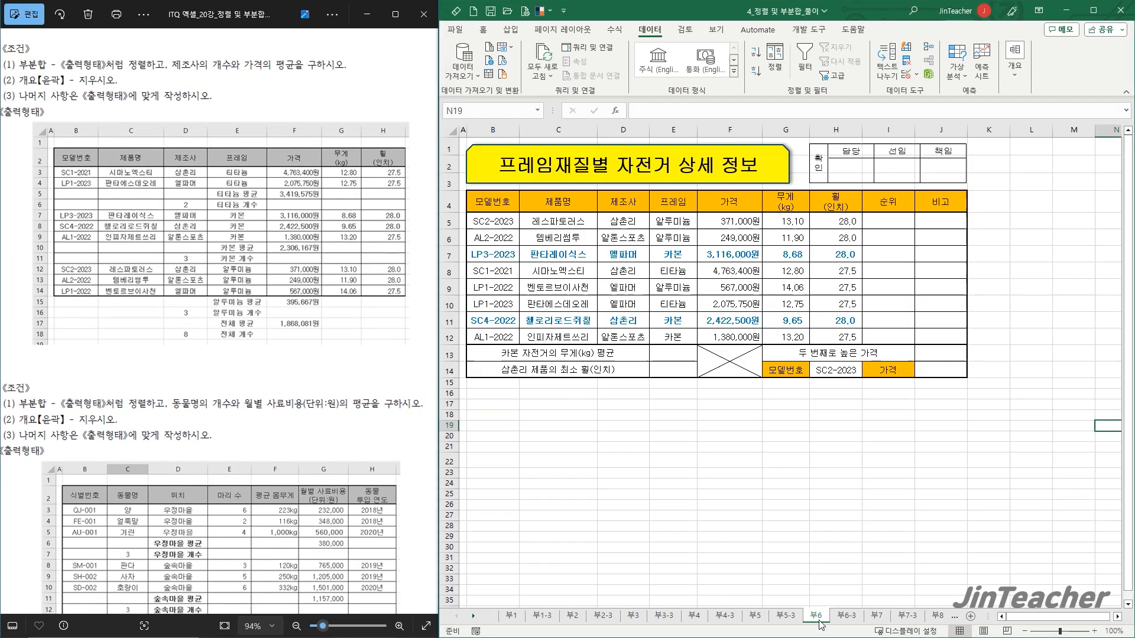
left_click_drag(498, 203, 843, 341)
key("ctrl+c")
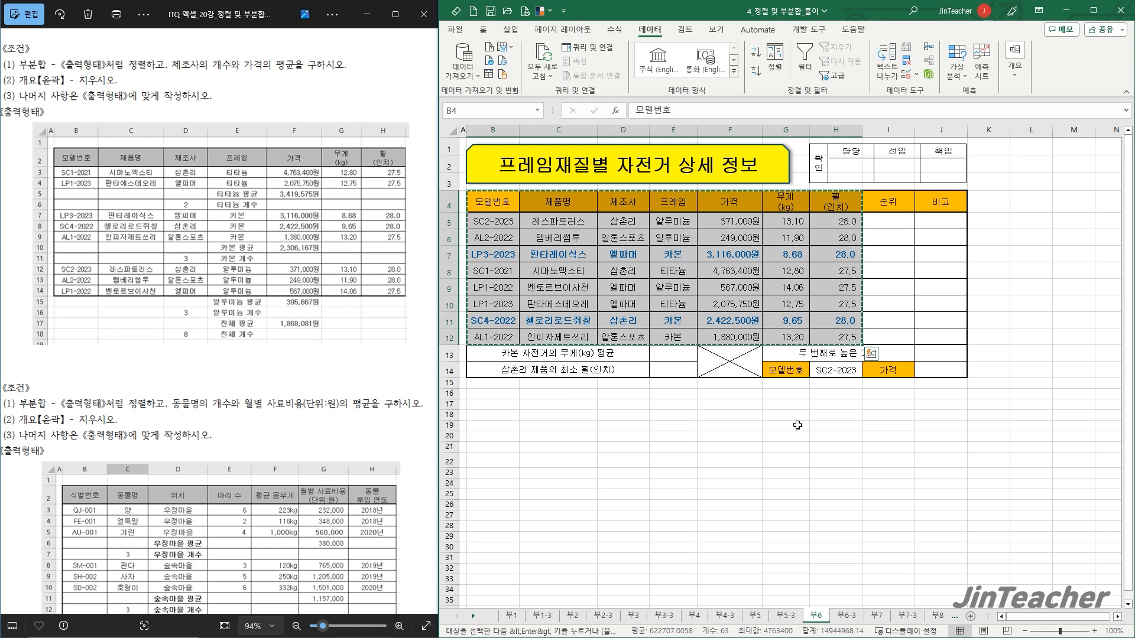
left_click(847, 616)
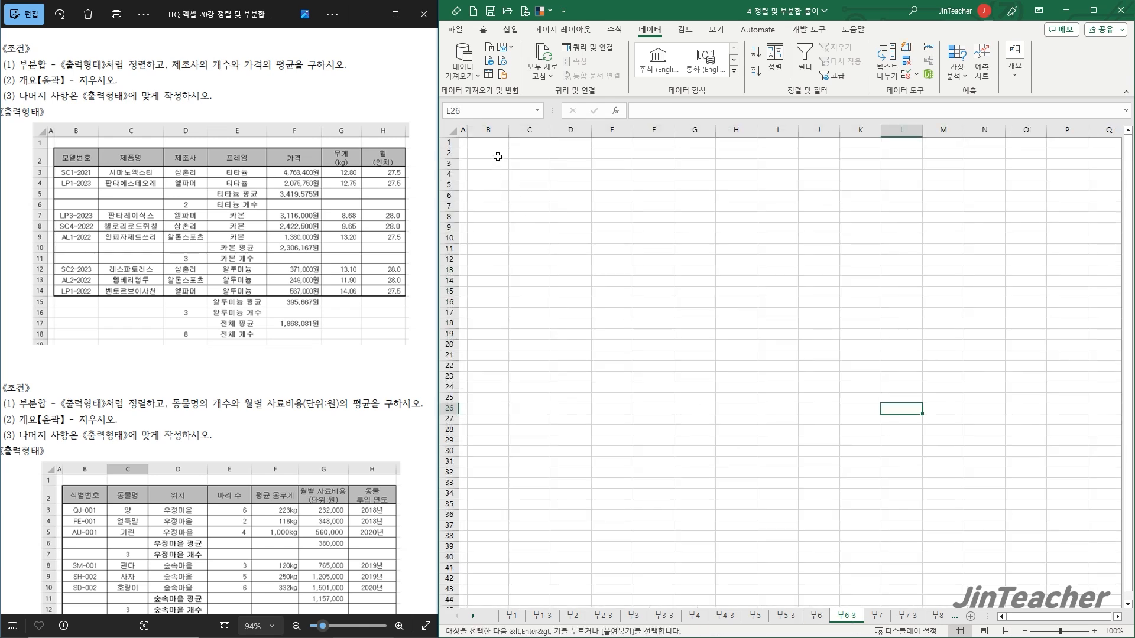
left_click(499, 155)
key("ctrl+v")
left_click(775, 265)
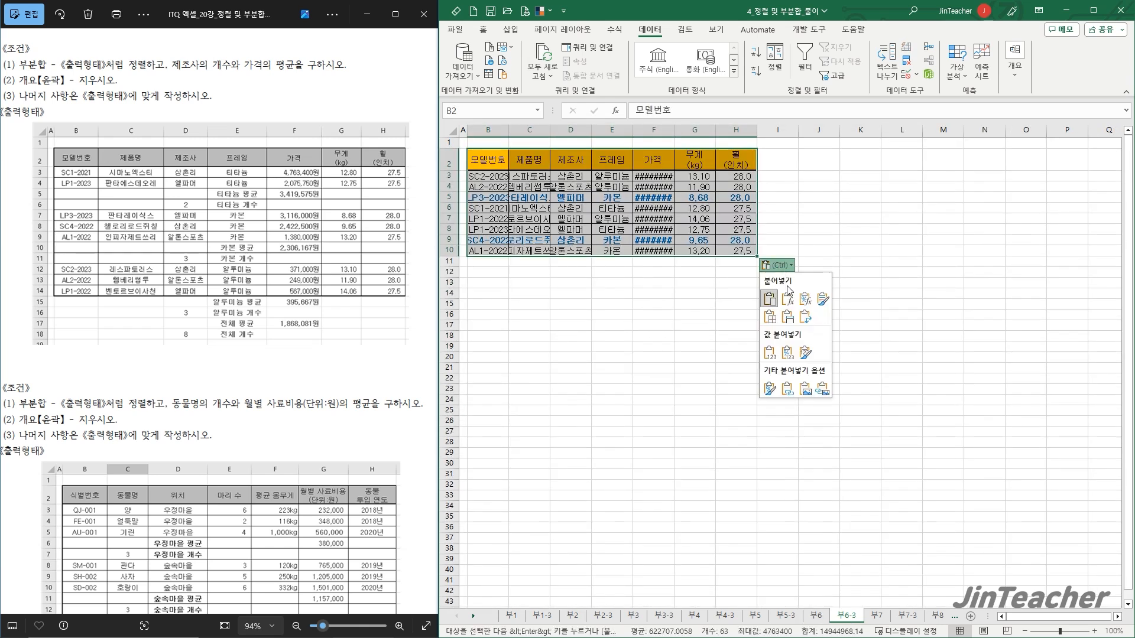
left_click(787, 317)
left_click(604, 207)
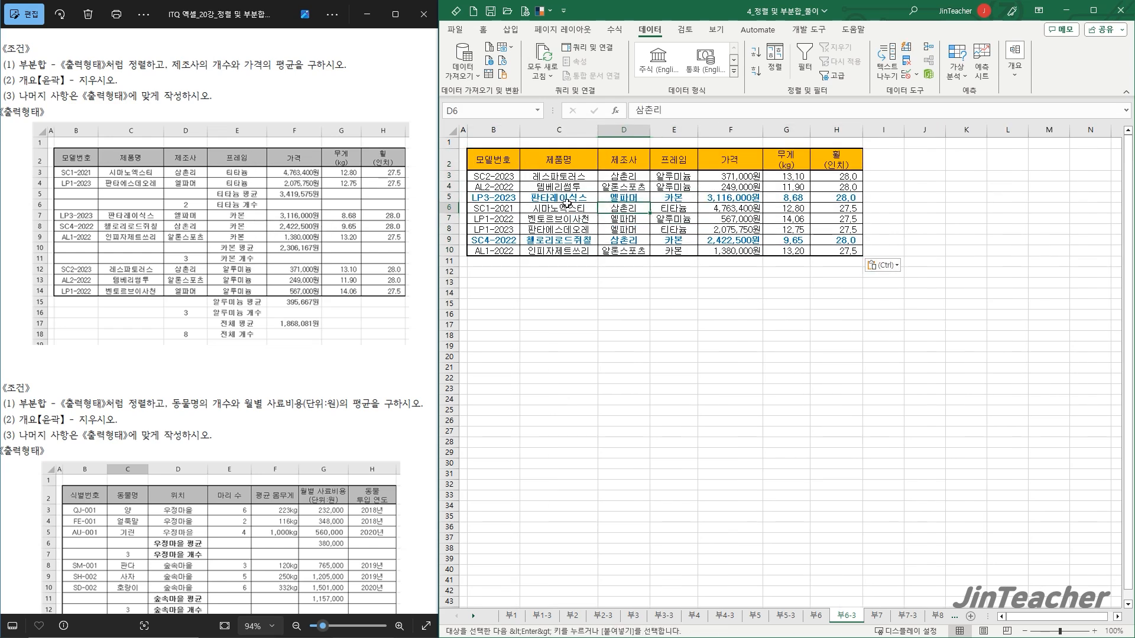
Sort the table on sheet 부6-3 by 프레임 in descending order and add subtotals by 프레임 that count 제조사 only
left_click(674, 161)
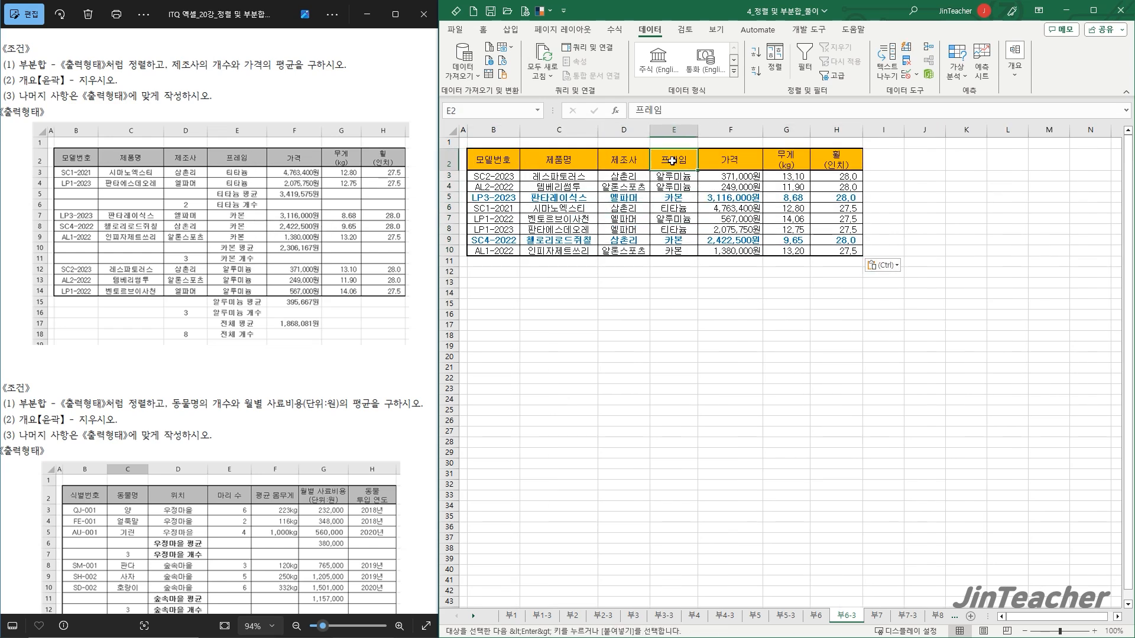
left_click(755, 74)
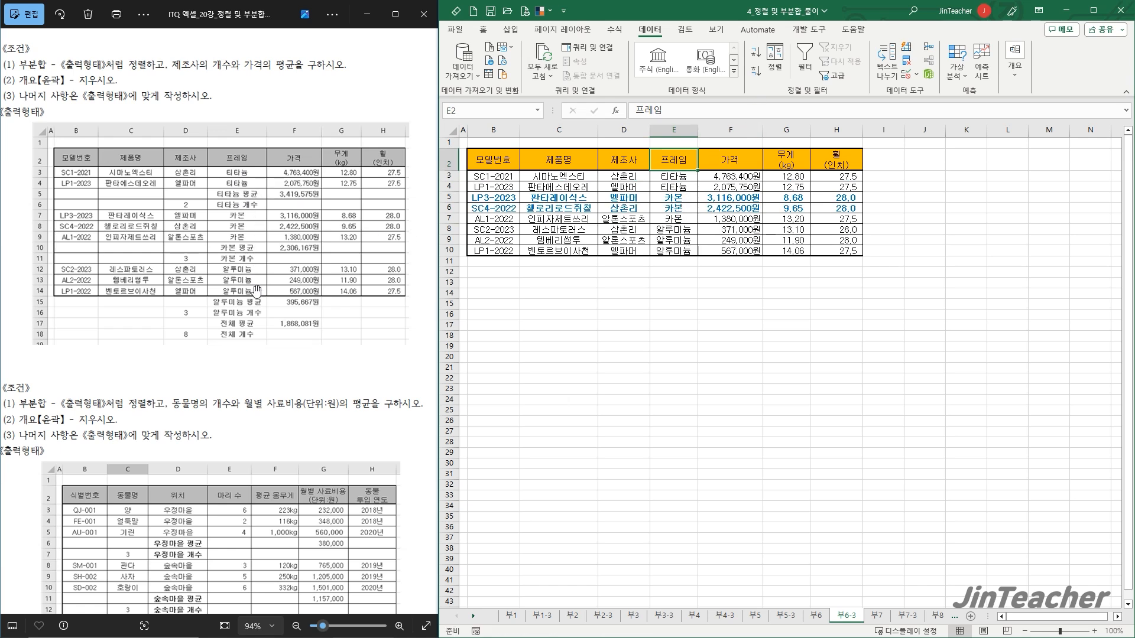
left_click(1016, 80)
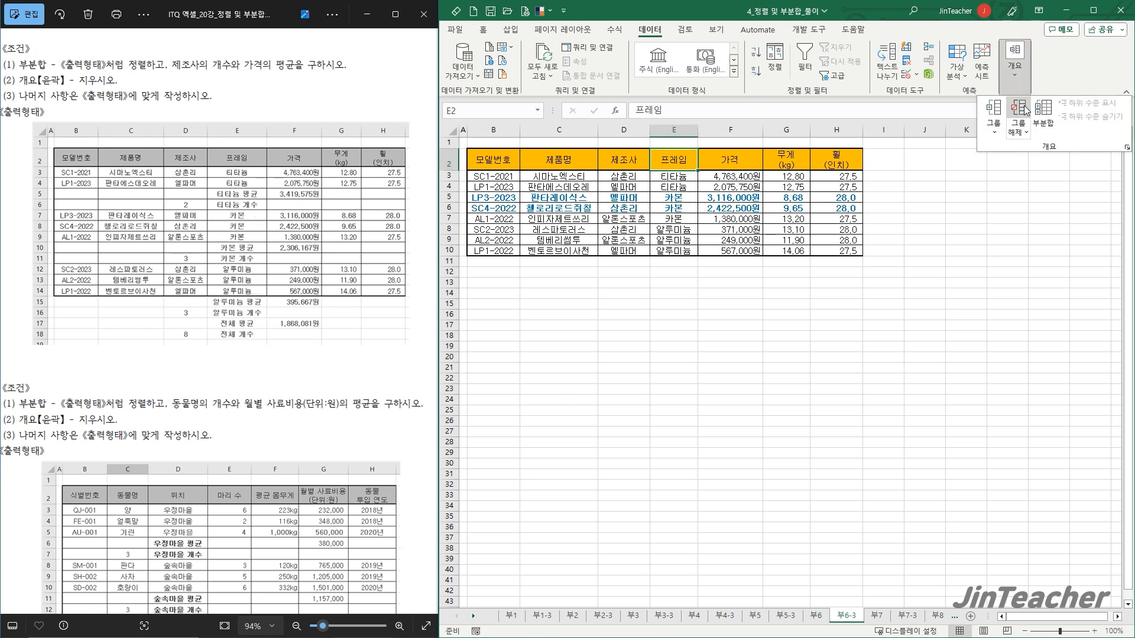
left_click(1043, 121)
left_click(881, 165)
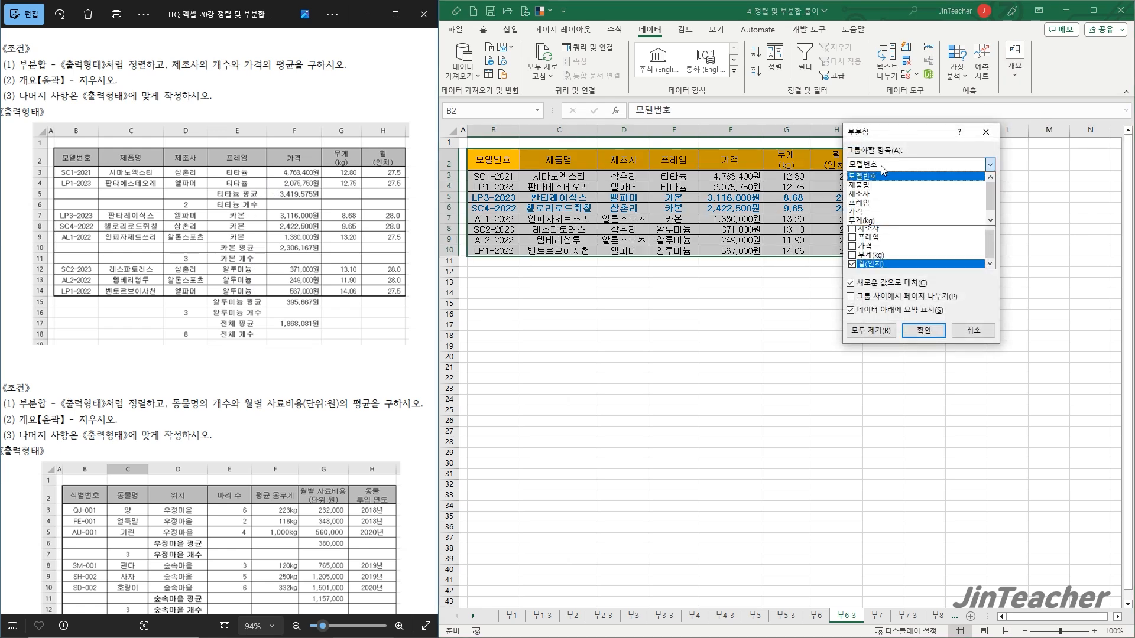
left_click(887, 203)
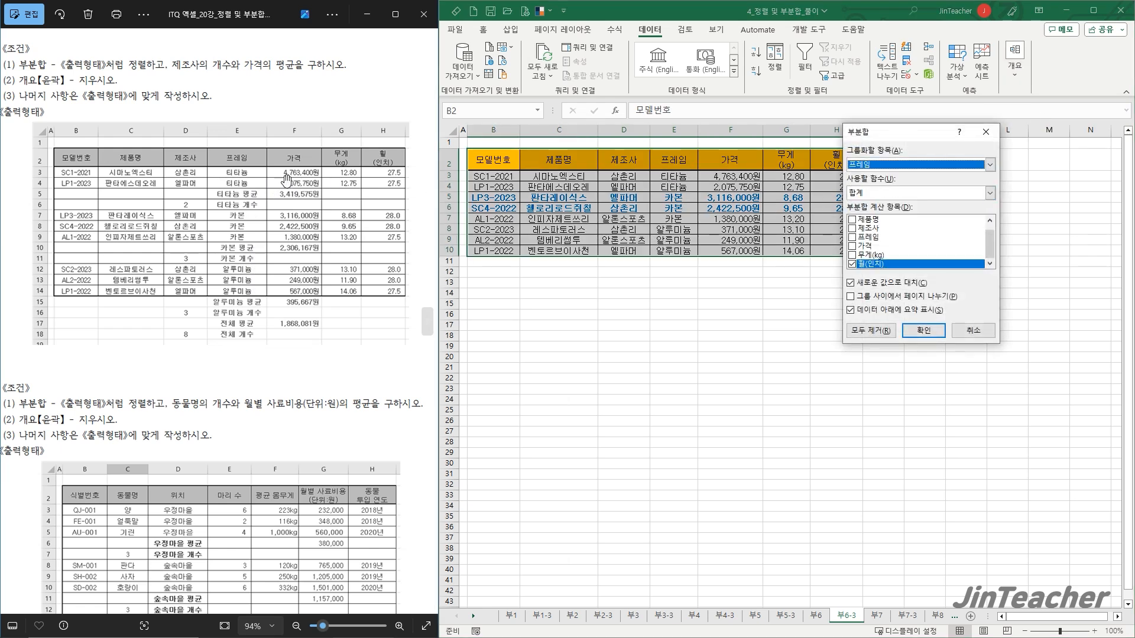
left_click(852, 264)
left_click(851, 228)
left_click(916, 192)
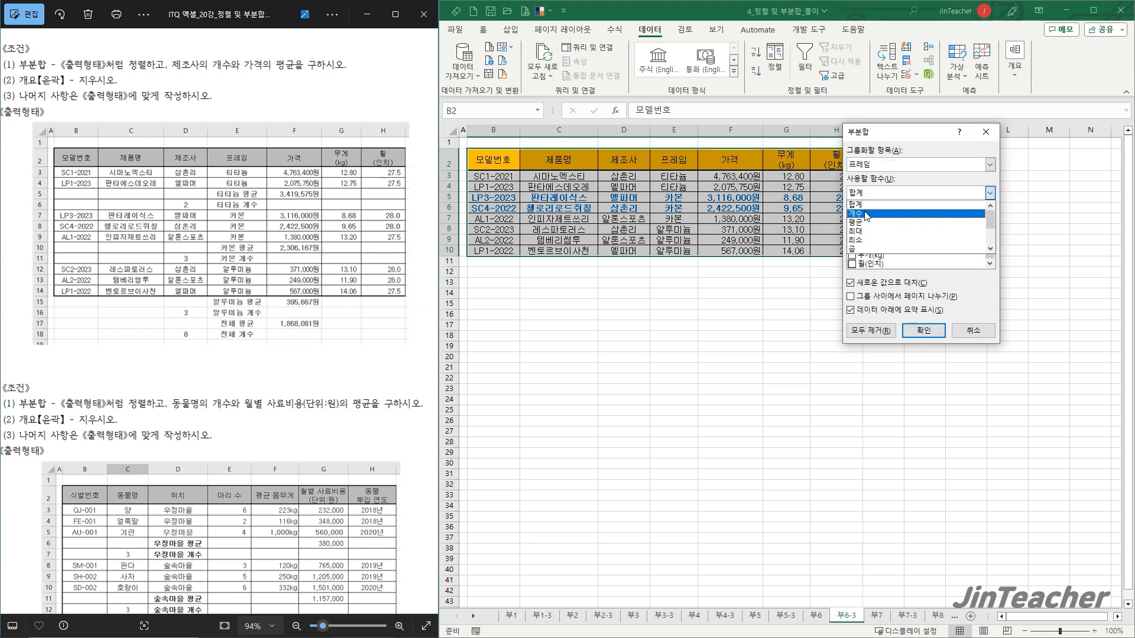
left_click(887, 214)
left_click(923, 331)
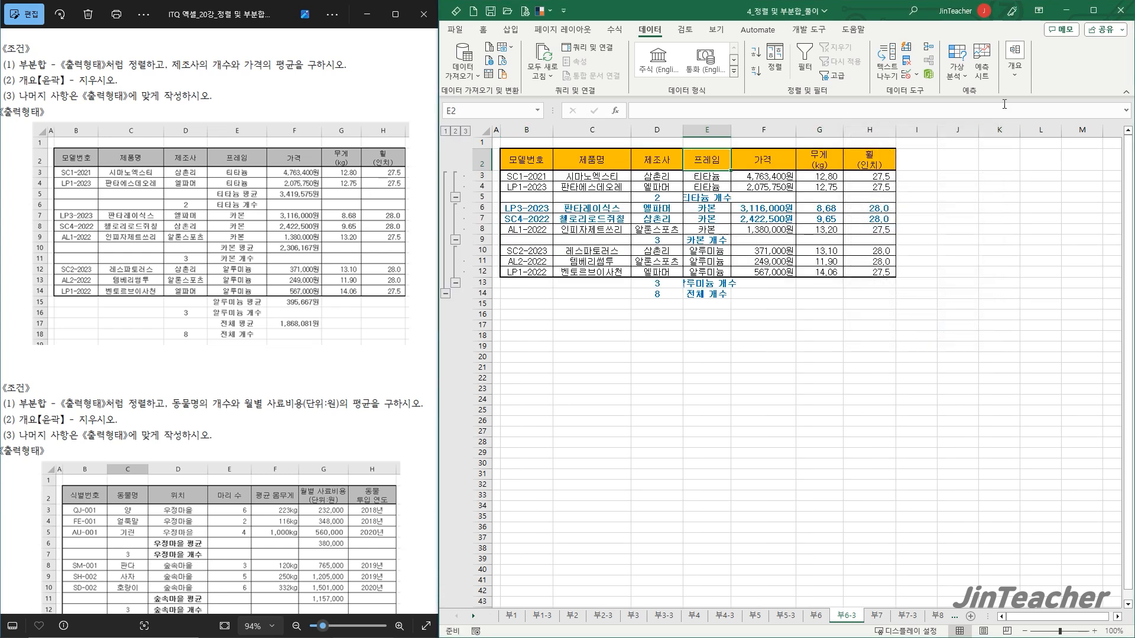
Add a second subtotal by 프레임 that averages 가격 only, without replacing the count subtotals
left_click(1016, 77)
left_click(1044, 120)
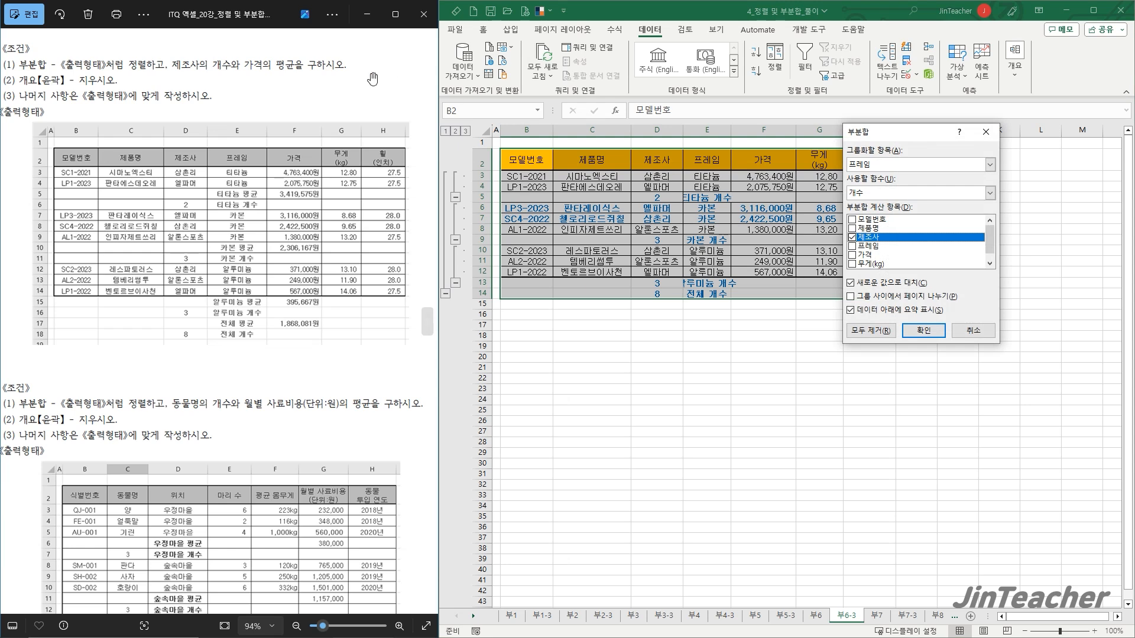
left_click(852, 238)
left_click(852, 255)
left_click(873, 195)
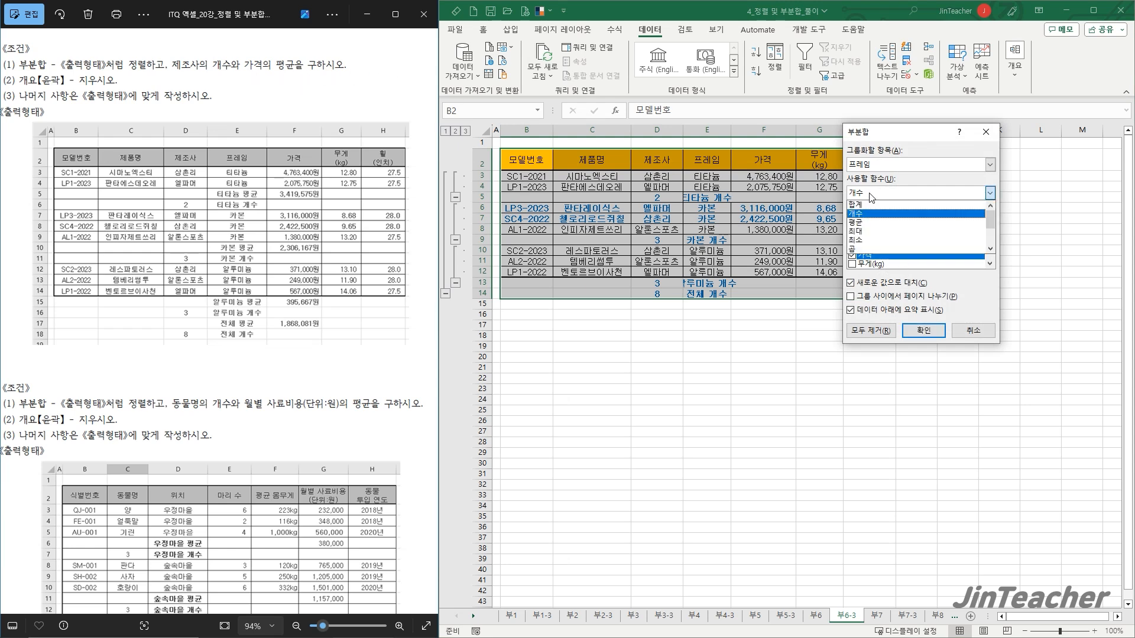
left_click(878, 222)
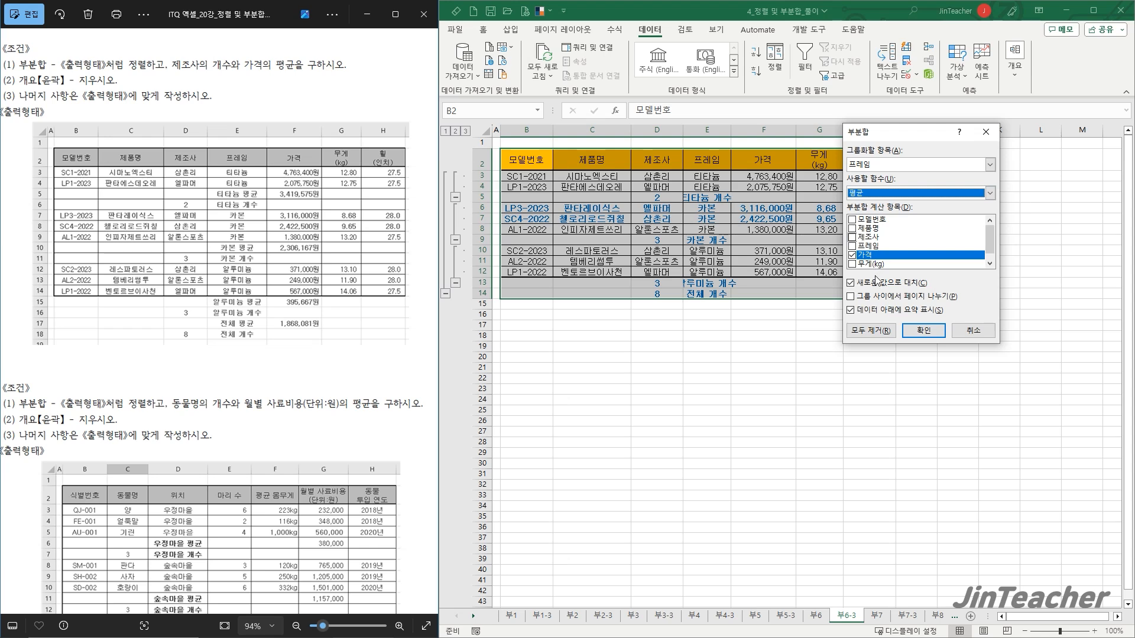
left_click(877, 282)
left_click(922, 333)
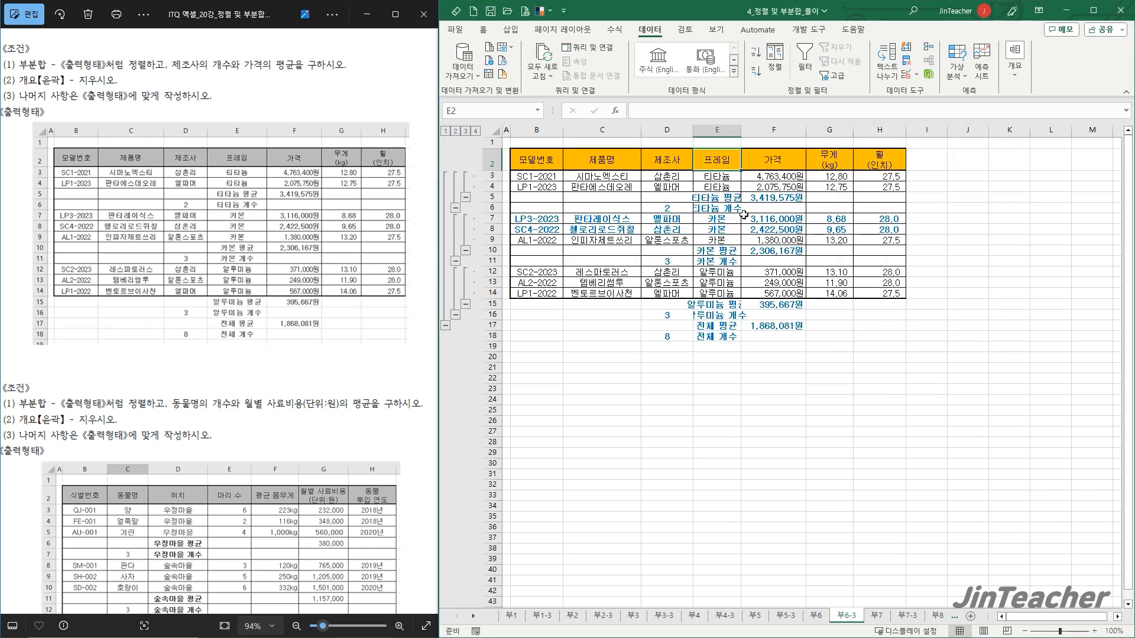
Fit column E to its contents and clear the outline from the table on sheet 부6-3
double_click(740, 135)
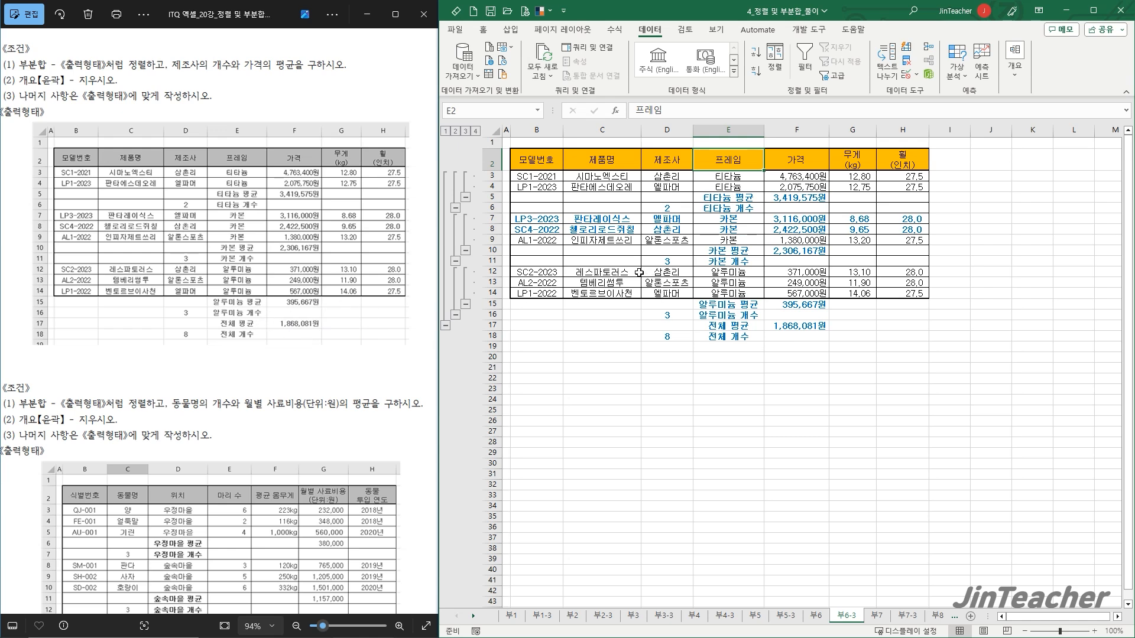
left_click(1016, 81)
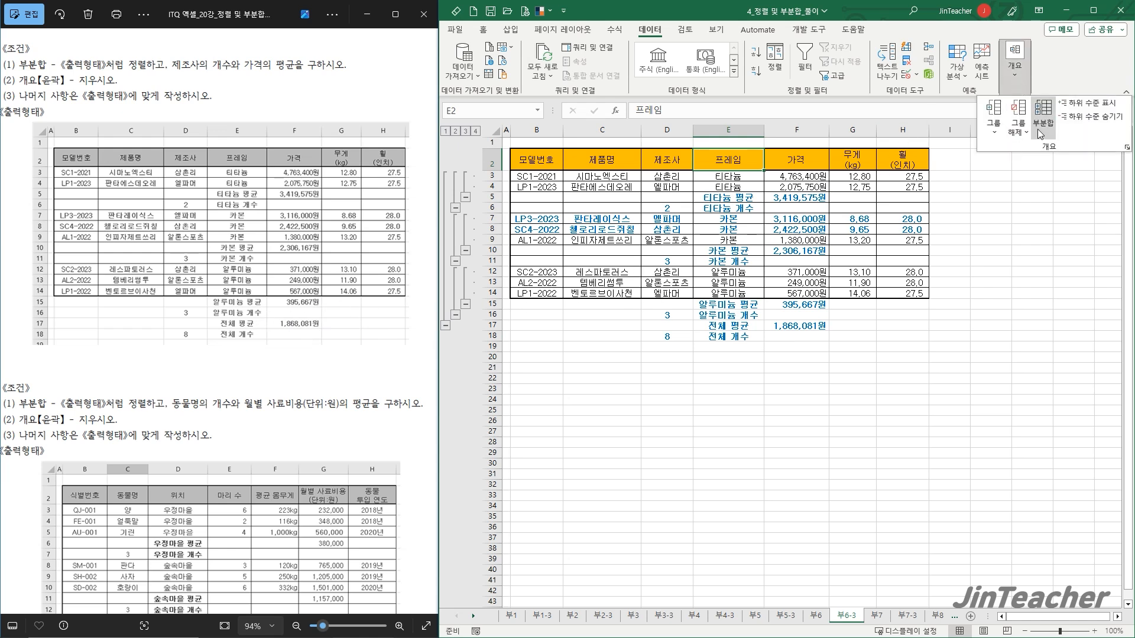
left_click(1016, 136)
left_click(1036, 174)
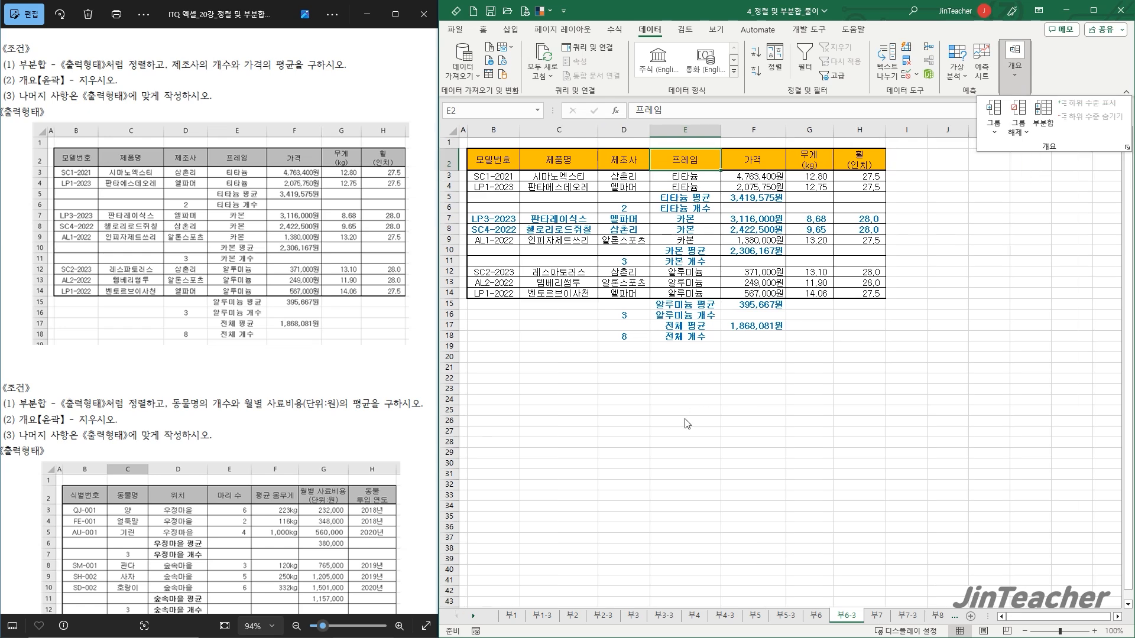
Copy the zoo table B4:H12 on sheet 부7 into cell B2 of sheet 부7-3, keeping the source column widths
left_click_drag(226, 443, 233, 232)
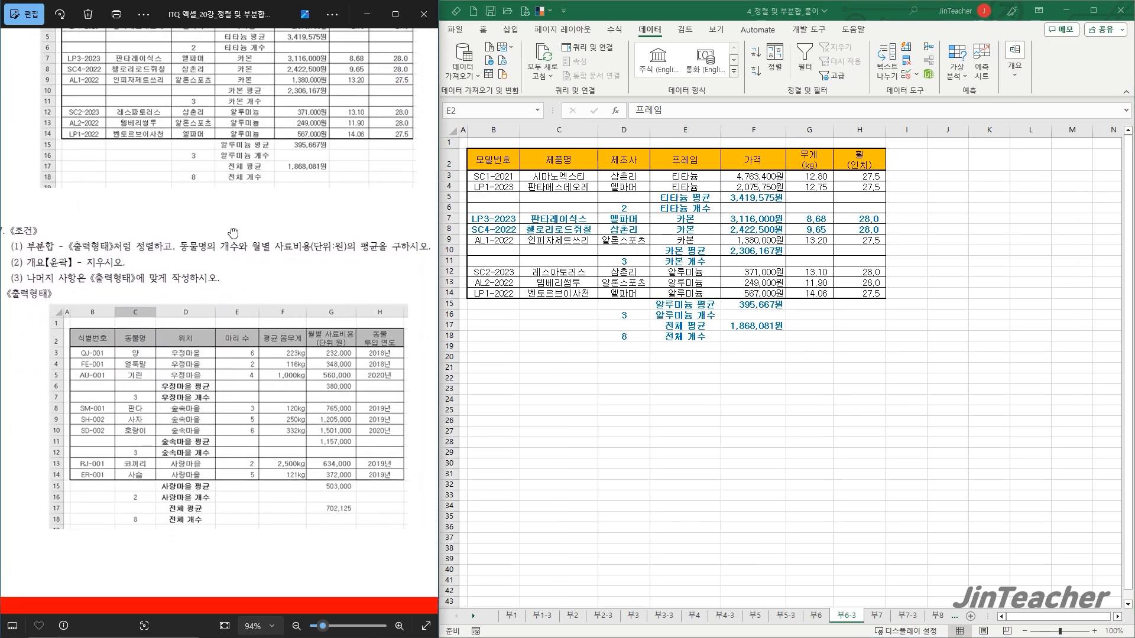
left_click(881, 616)
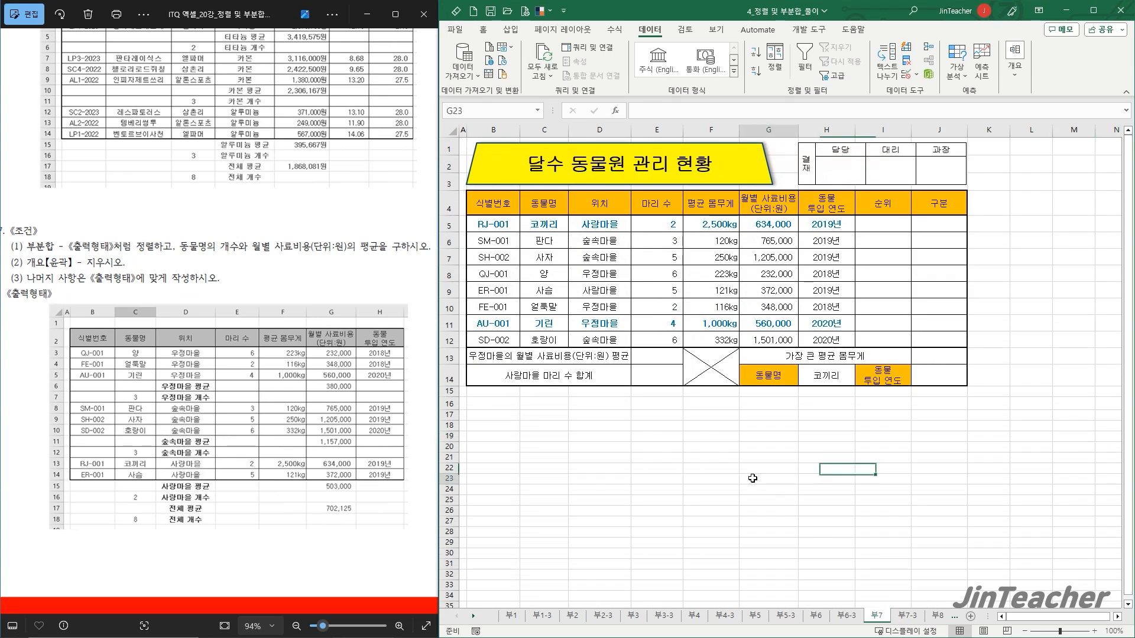
left_click_drag(509, 204, 813, 338)
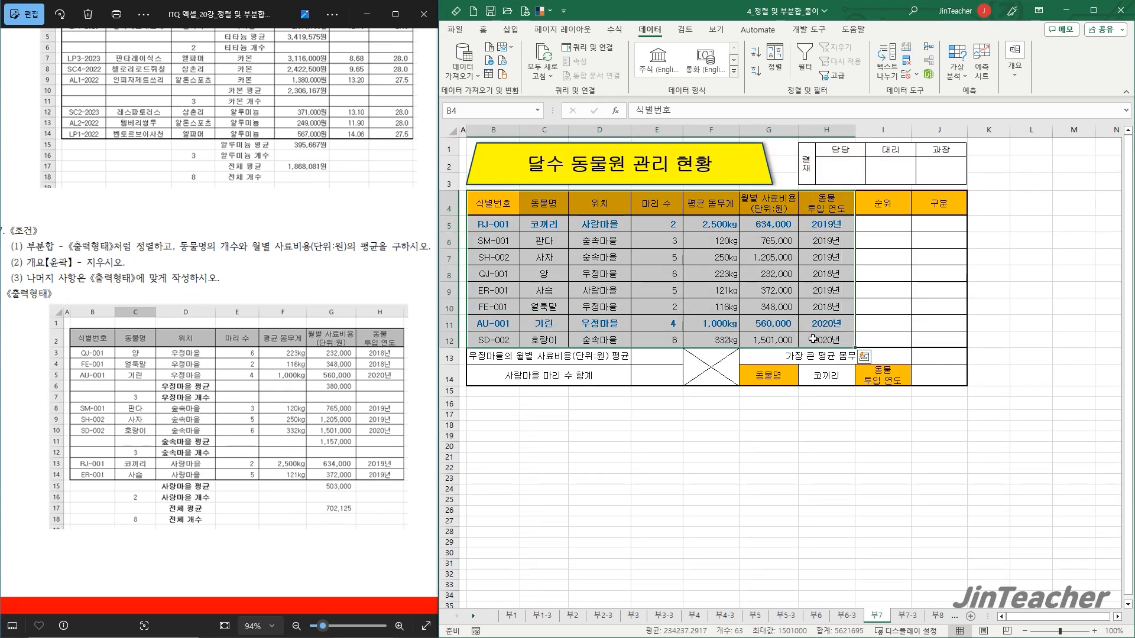
key("ctrl+c")
key("ctrl+Page_Down")
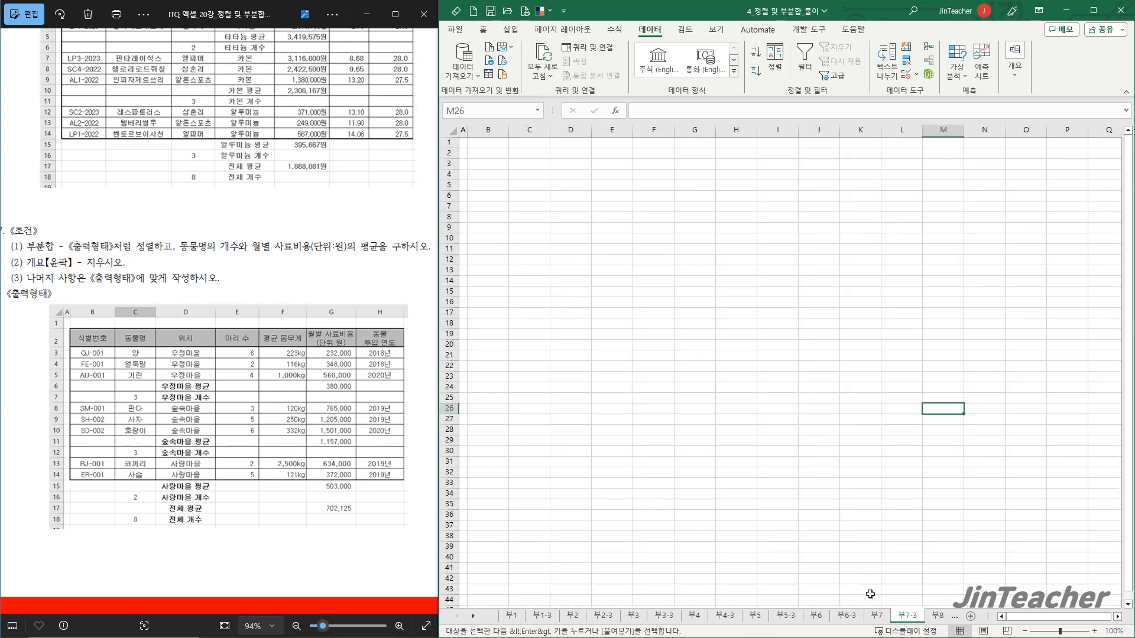
left_click(491, 153)
key("ctrl+v")
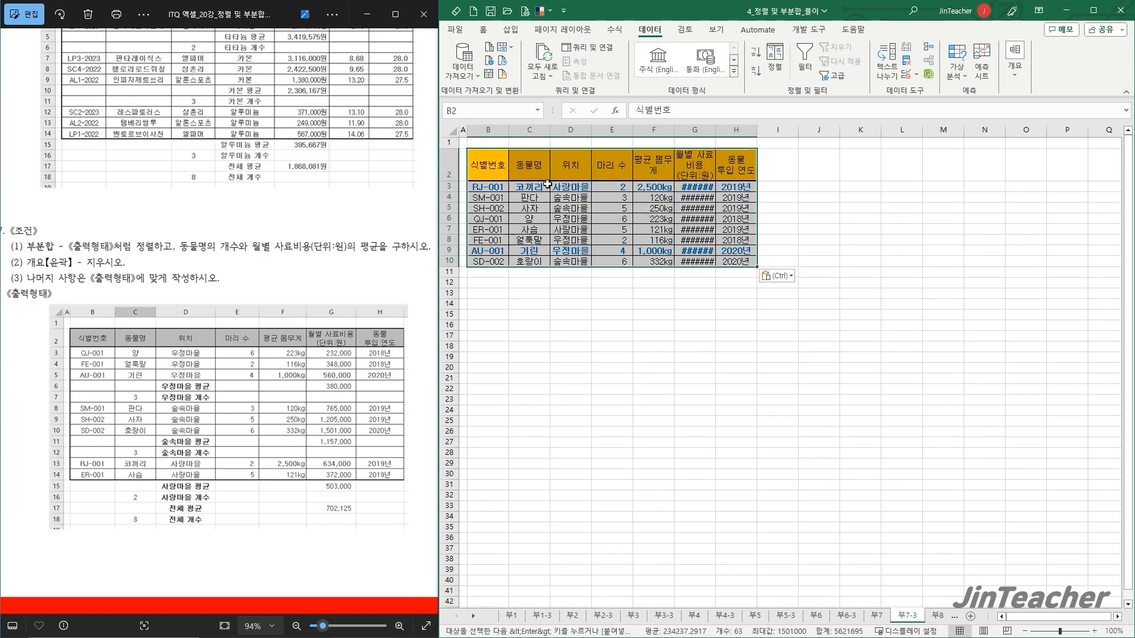
left_click(776, 275)
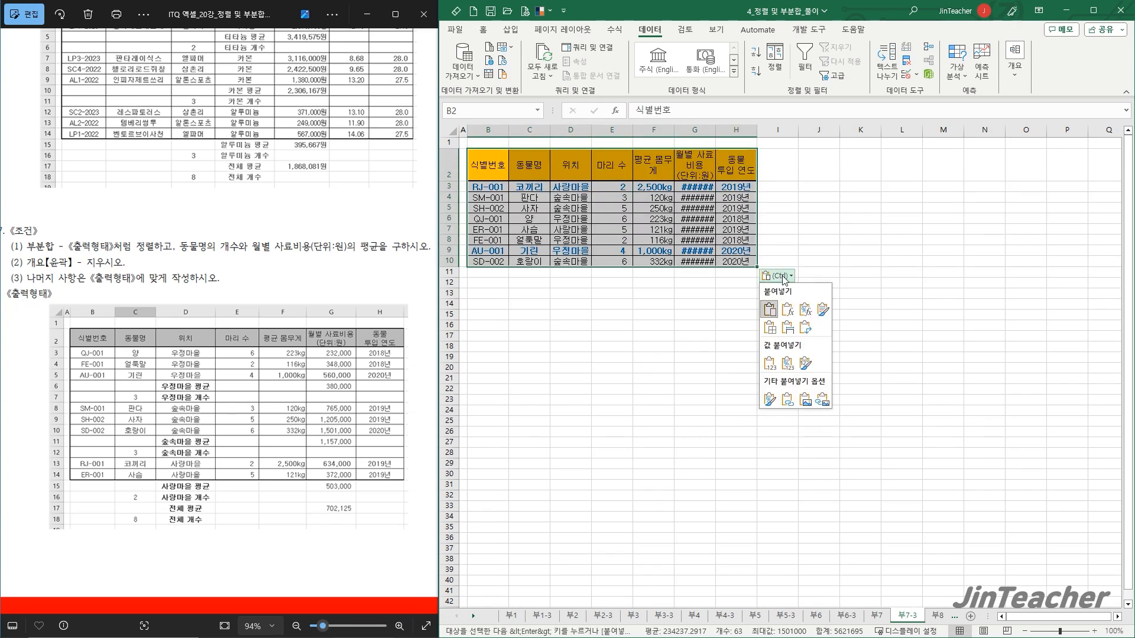
left_click(787, 328)
left_click(601, 217)
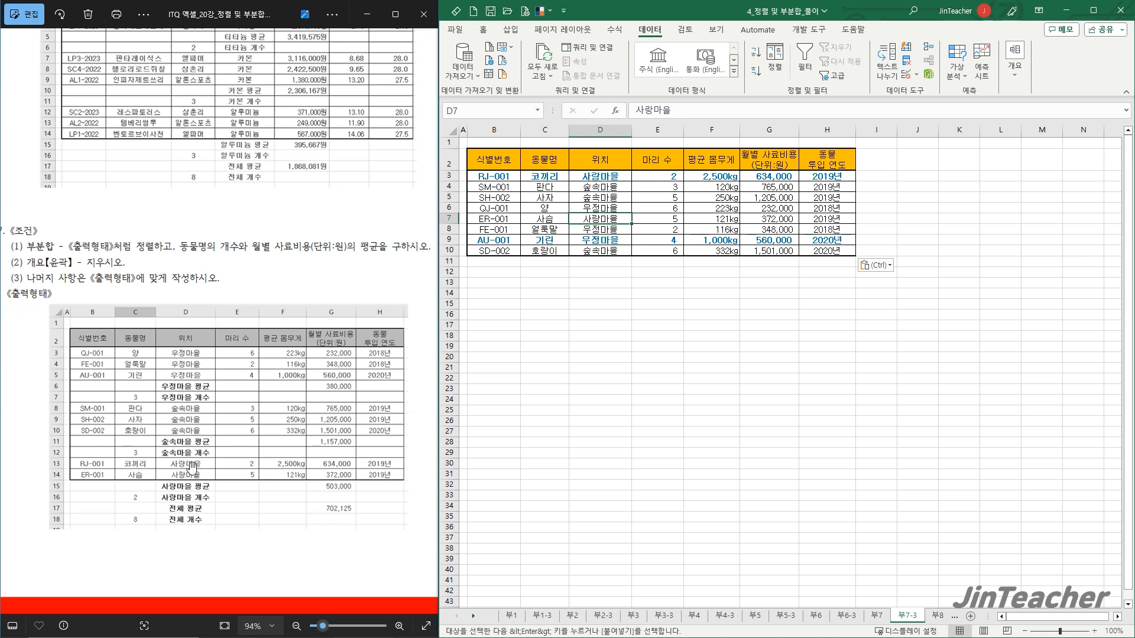
Sort the table on sheet 부7-3 by 위치 in descending order and add subtotals by 위치 that count 동물명 only
left_click(593, 160)
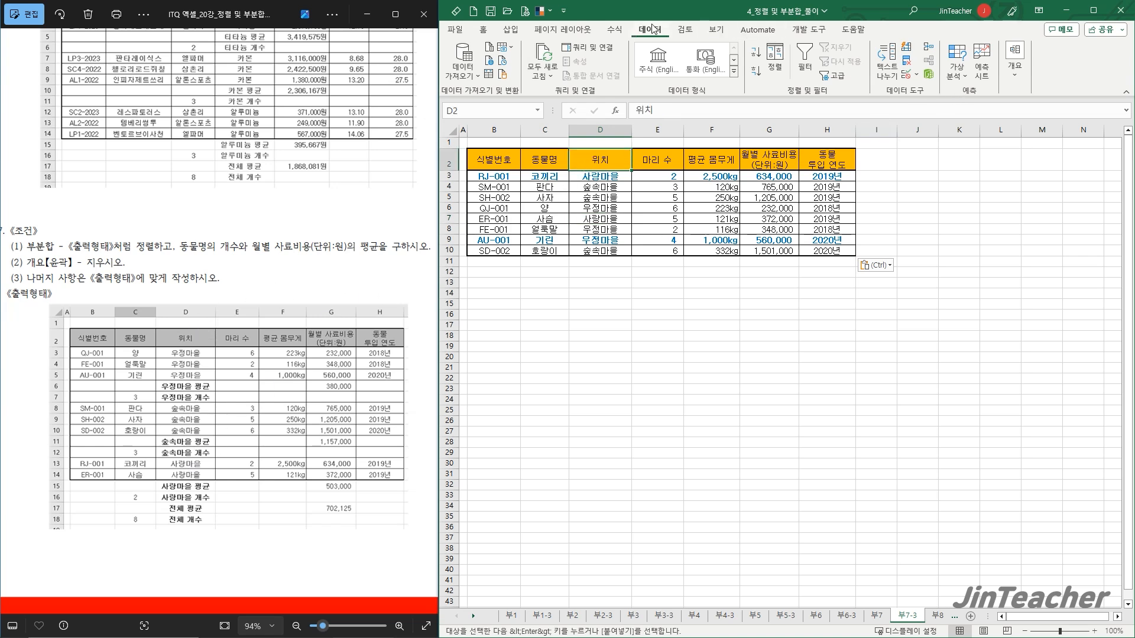
left_click(755, 73)
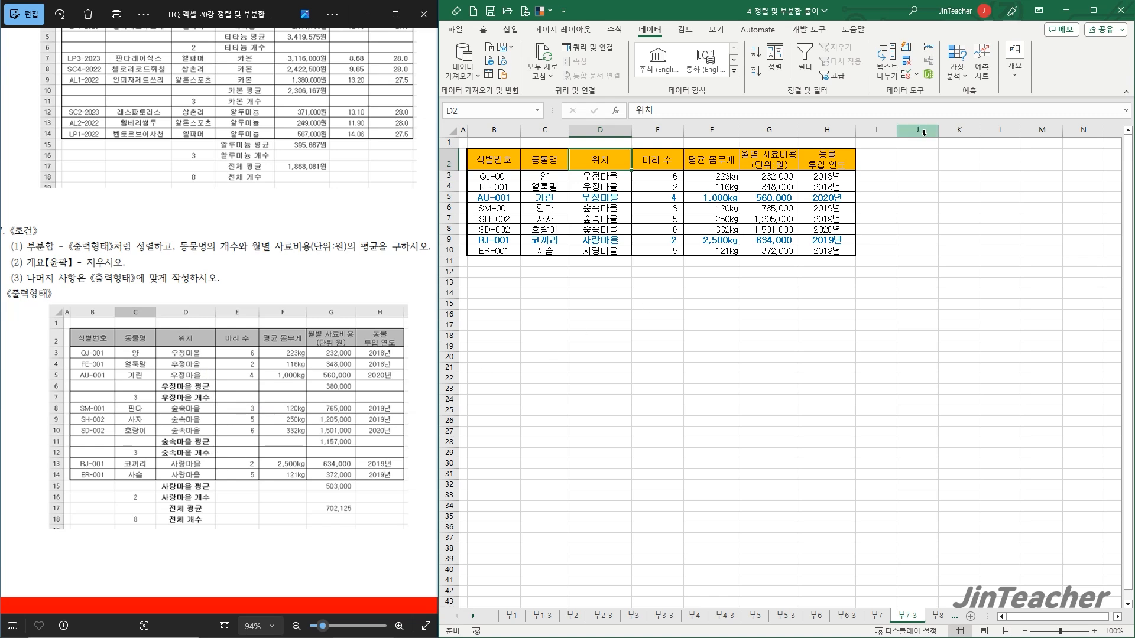
left_click(1014, 65)
left_click(1020, 119)
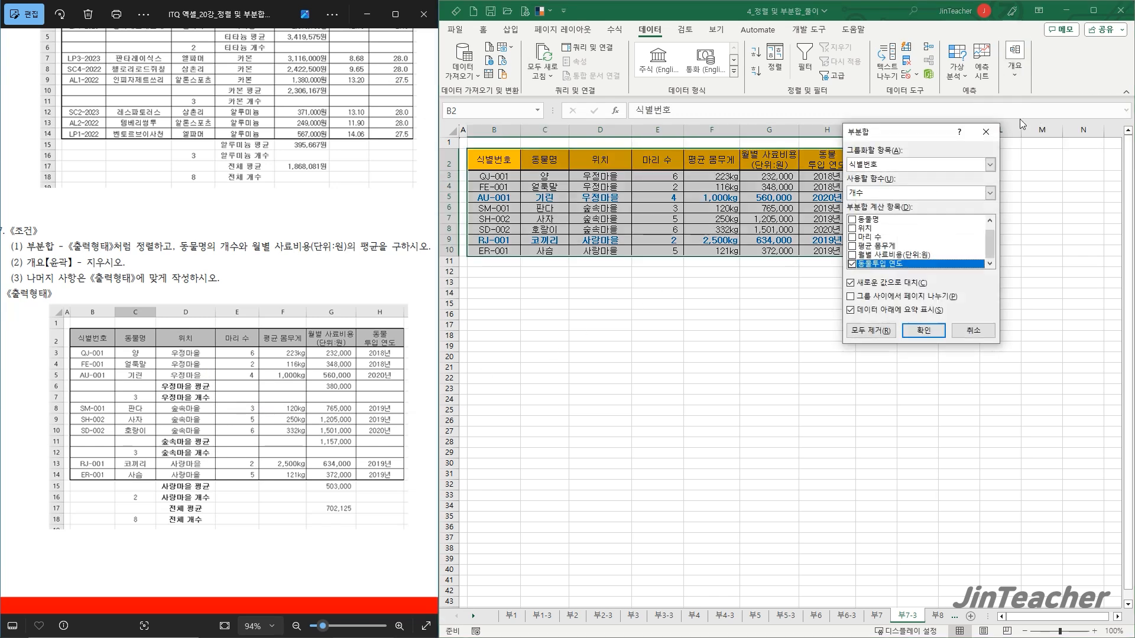
left_click(881, 165)
left_click(875, 191)
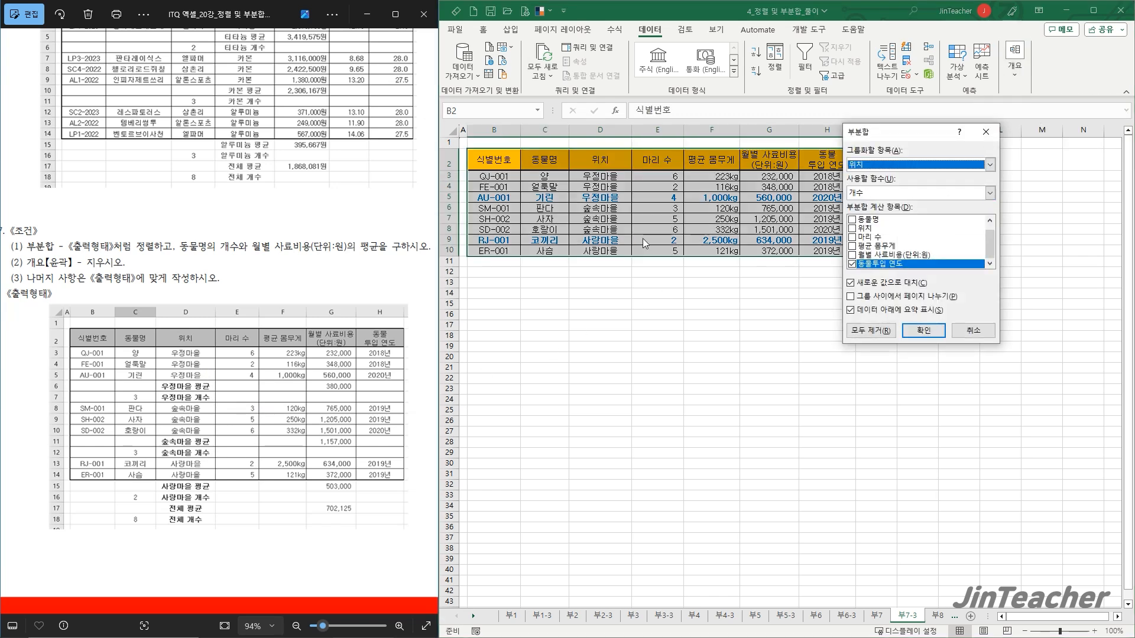
left_click(851, 264)
left_click(851, 220)
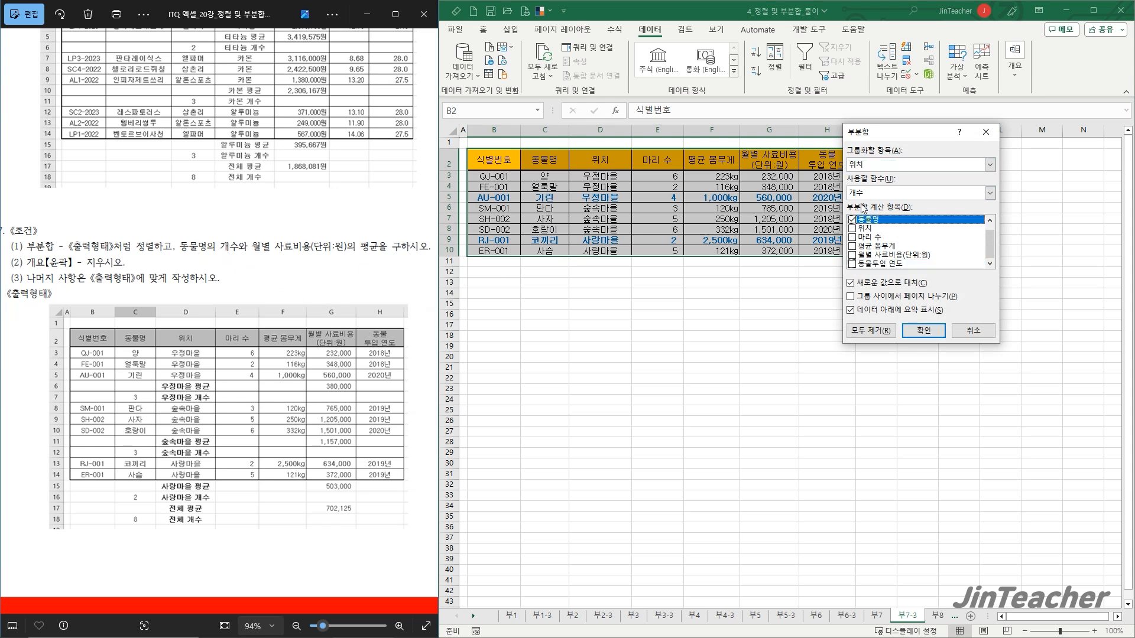
left_click(923, 332)
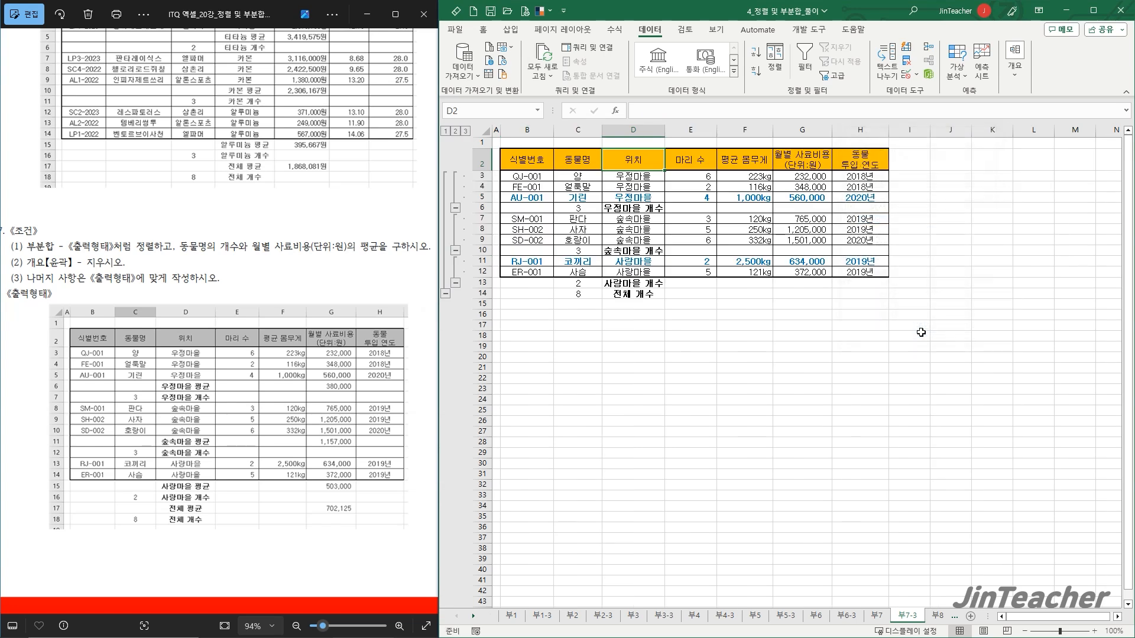
Add a second subtotal by 위치 that averages 월별 사료비용(단위:원) only, without replacing the count subtotals
left_click(1017, 80)
left_click(1041, 142)
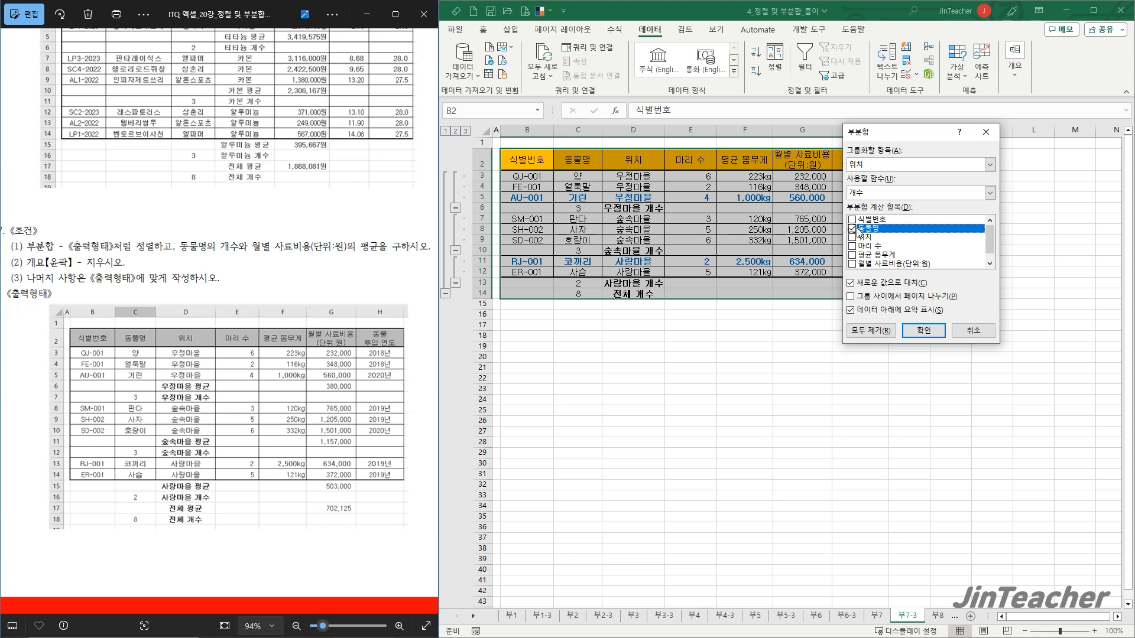
left_click(853, 229)
left_click(853, 265)
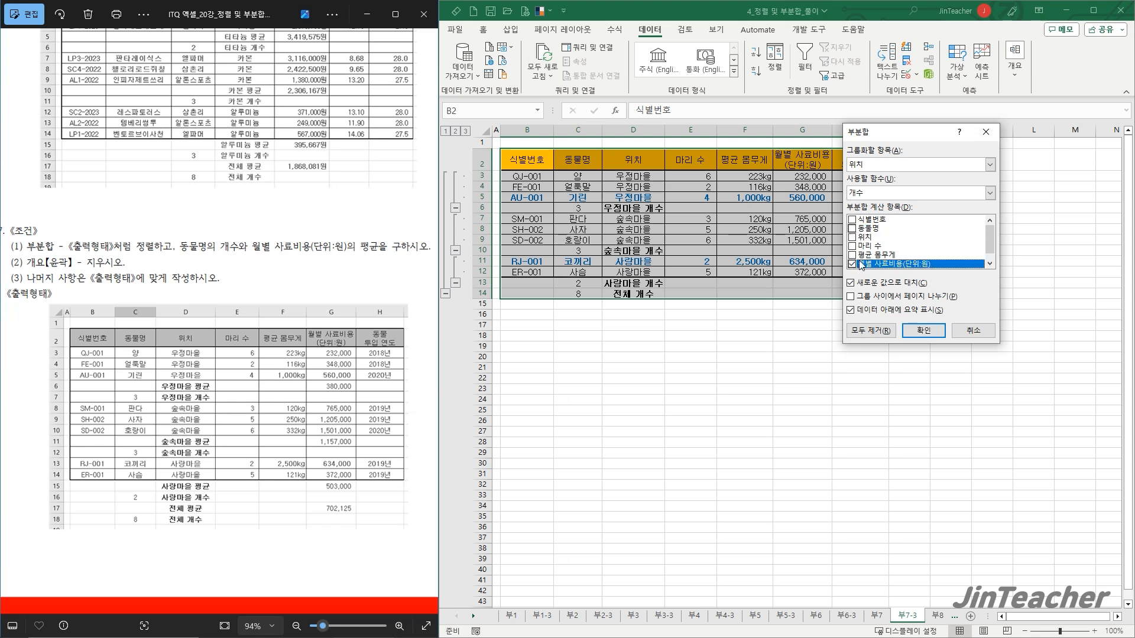
left_click(888, 195)
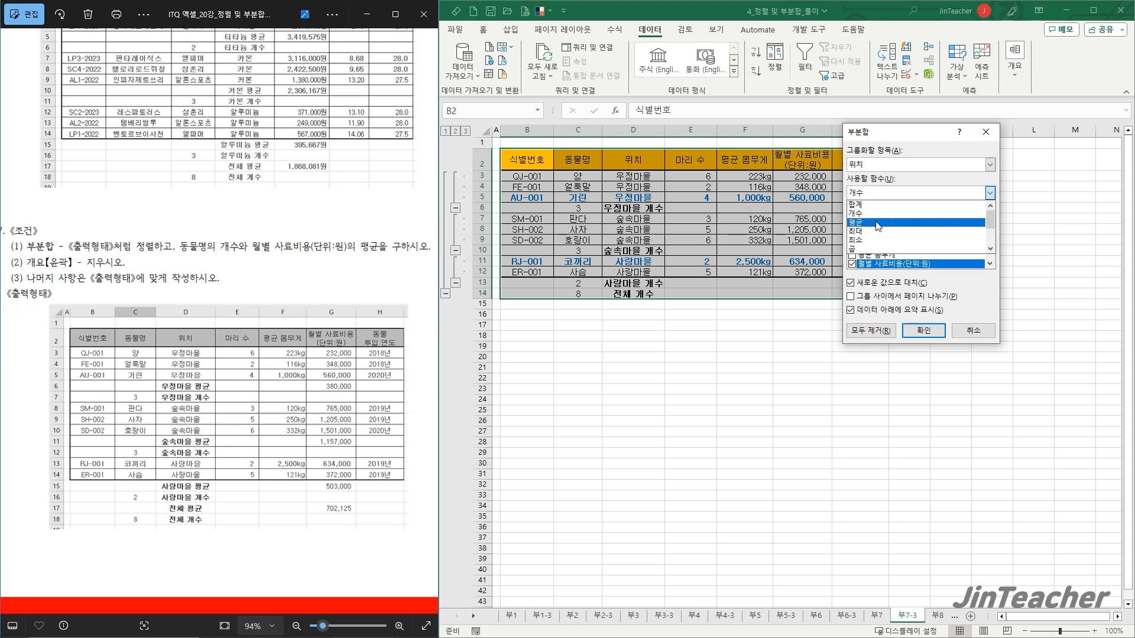
left_click(879, 223)
left_click(870, 284)
left_click(922, 330)
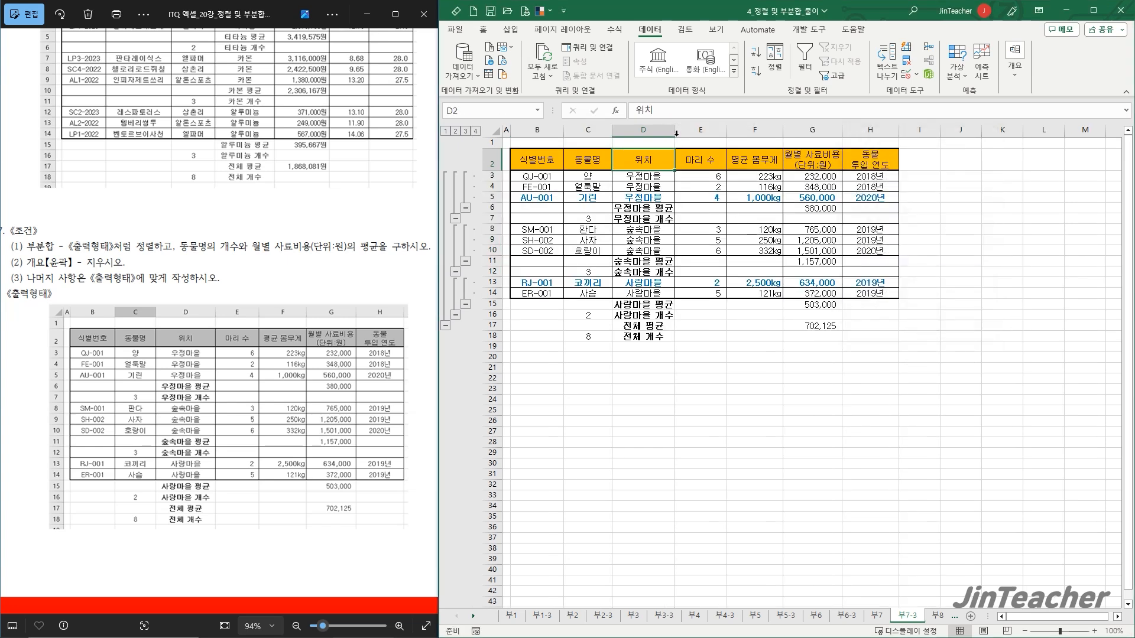
Widen column D slightly and clear the outline from the table on sheet 부7-3
left_click_drag(677, 125, 685, 126)
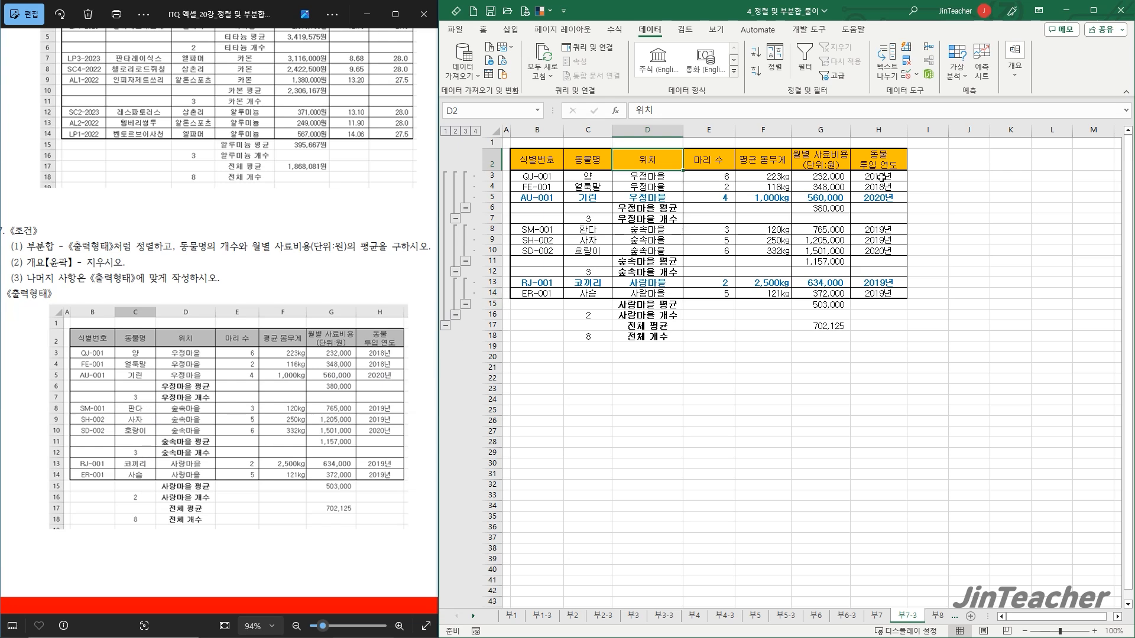
left_click(1021, 80)
left_click(1021, 125)
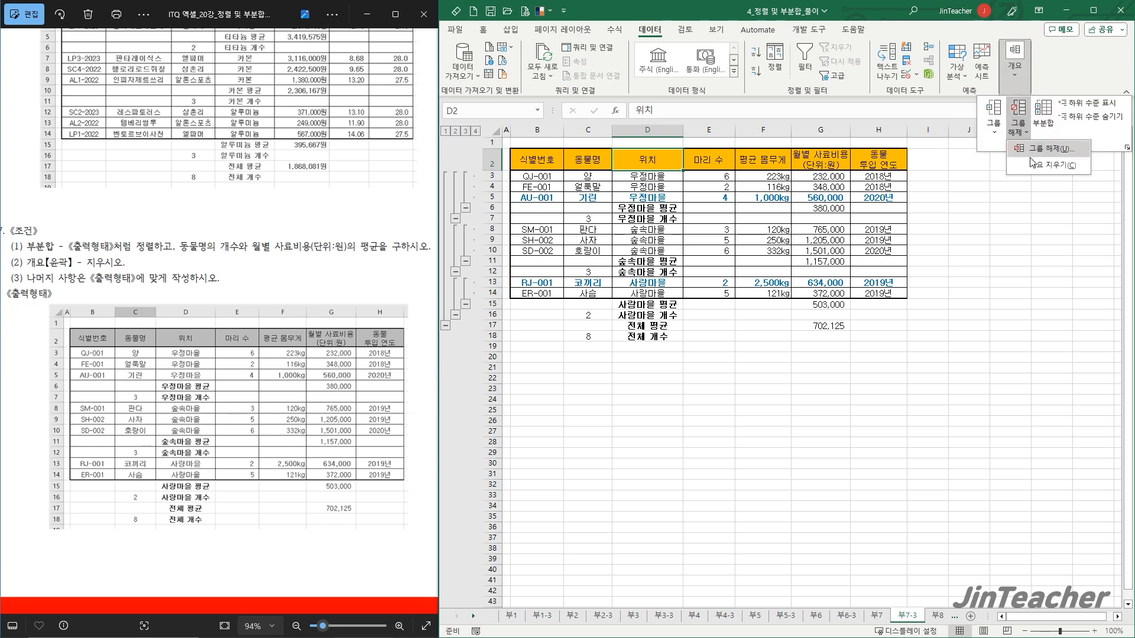
left_click(1042, 165)
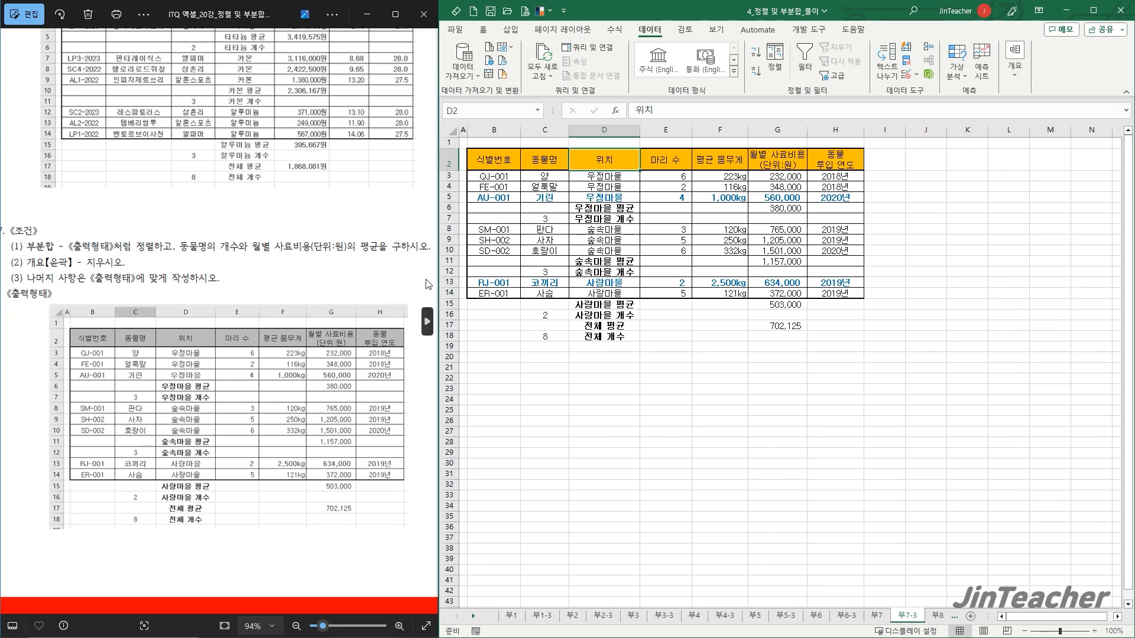
Open the next exercise image in the image viewer to read the conditions of exercises 8 and 9
left_click(430, 322)
scroll(238, 217, "up", 3)
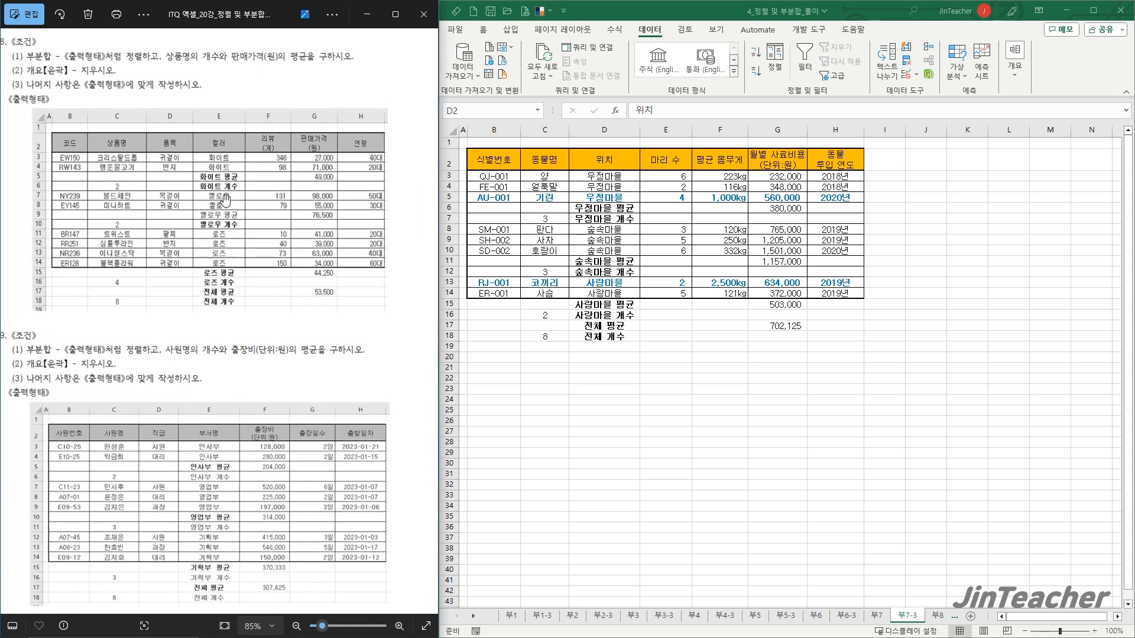
Copy the jewelry purchase table from 코드 through 연령, range B4:H12, on sheet 부8
mouse_move(238, 218)
left_mouse_down()
mouse_move(256, 230)
mouse_move(252, 215)
left_mouse_up()
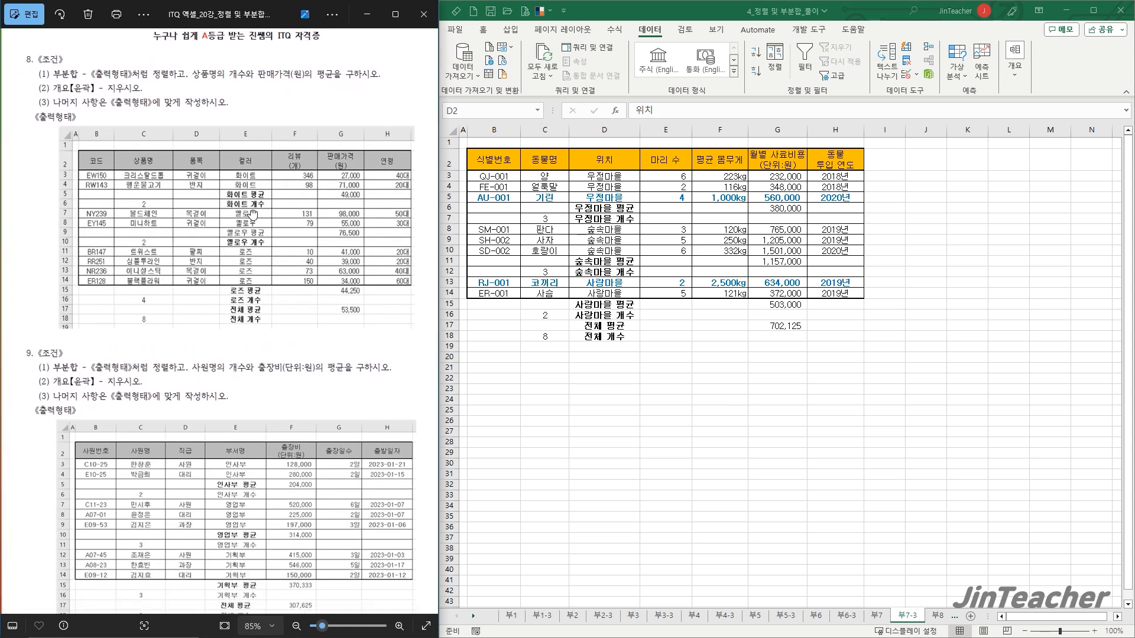
left_click(804, 493)
left_click(474, 616)
left_click(474, 616)
left_click(474, 616)
left_click(474, 616)
left_click(474, 616)
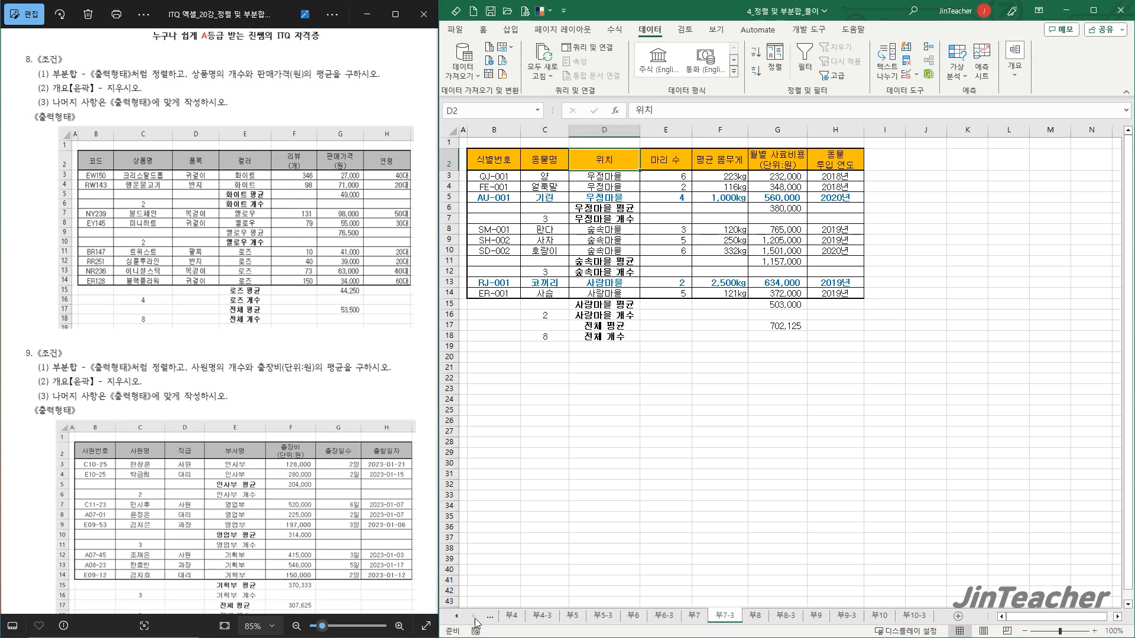
left_click(751, 618)
left_click_drag(492, 208, 884, 334)
key("ctrl+c")
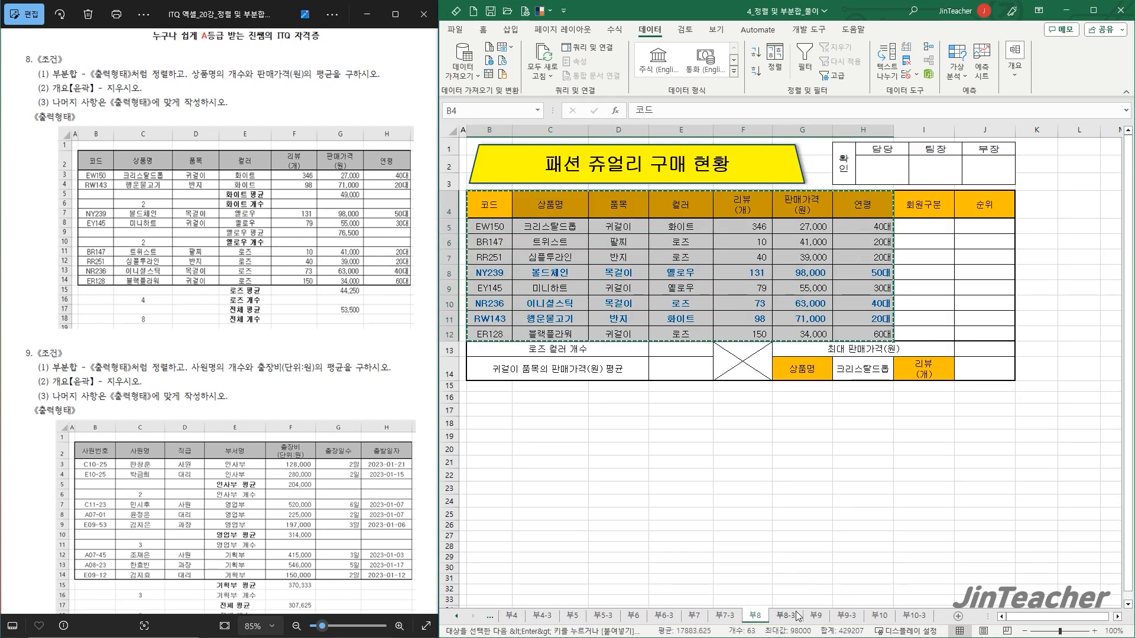
Paste the copied table at B2 of sheet 부8-3, keeping the source column widths
left_click(789, 616)
left_click(497, 152)
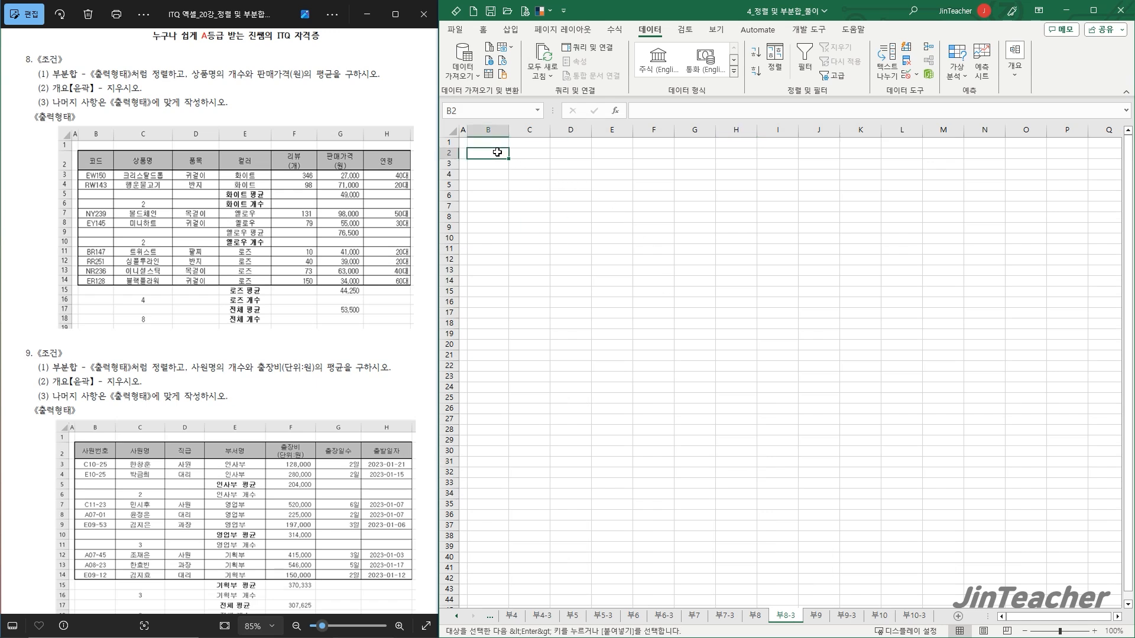
key("ctrl+v")
left_click(776, 265)
left_click(782, 311)
left_click(609, 209)
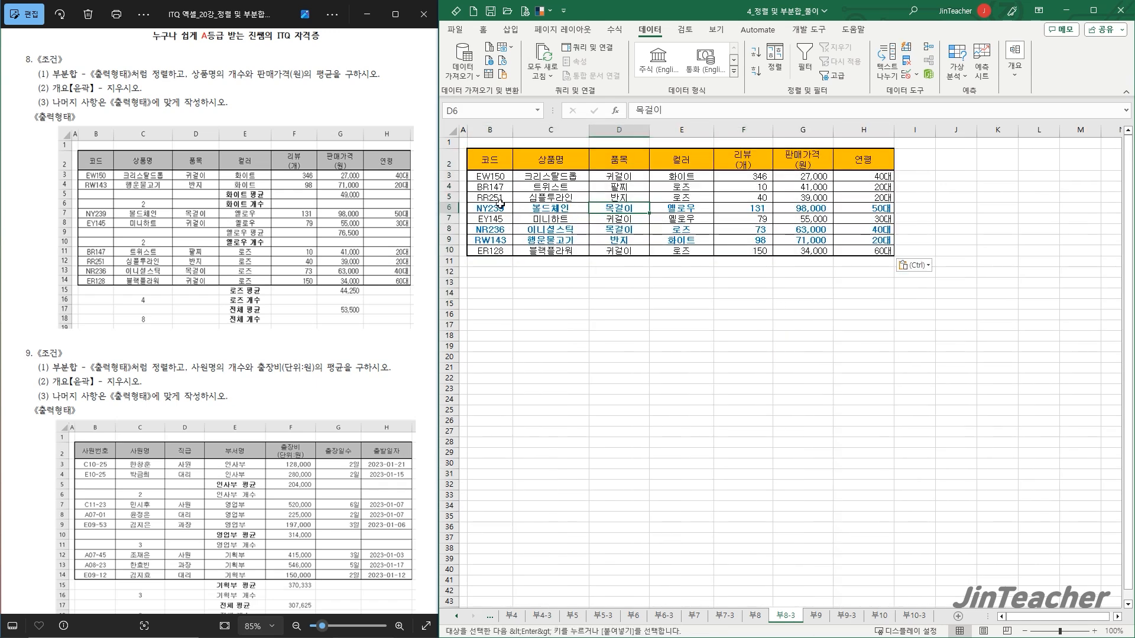
Sort the table on sheet 부8-3 by 컬러 in descending order and add subtotals by 컬러 that count 상품명 only
left_click(693, 159)
left_click(756, 73)
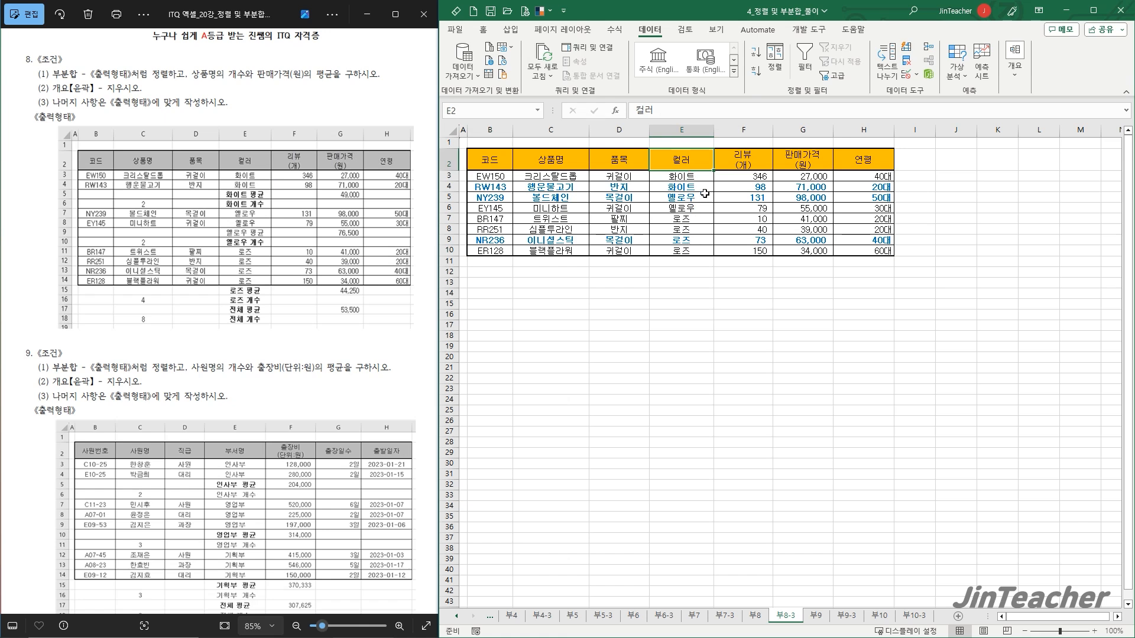
left_click(1023, 80)
left_click(1041, 121)
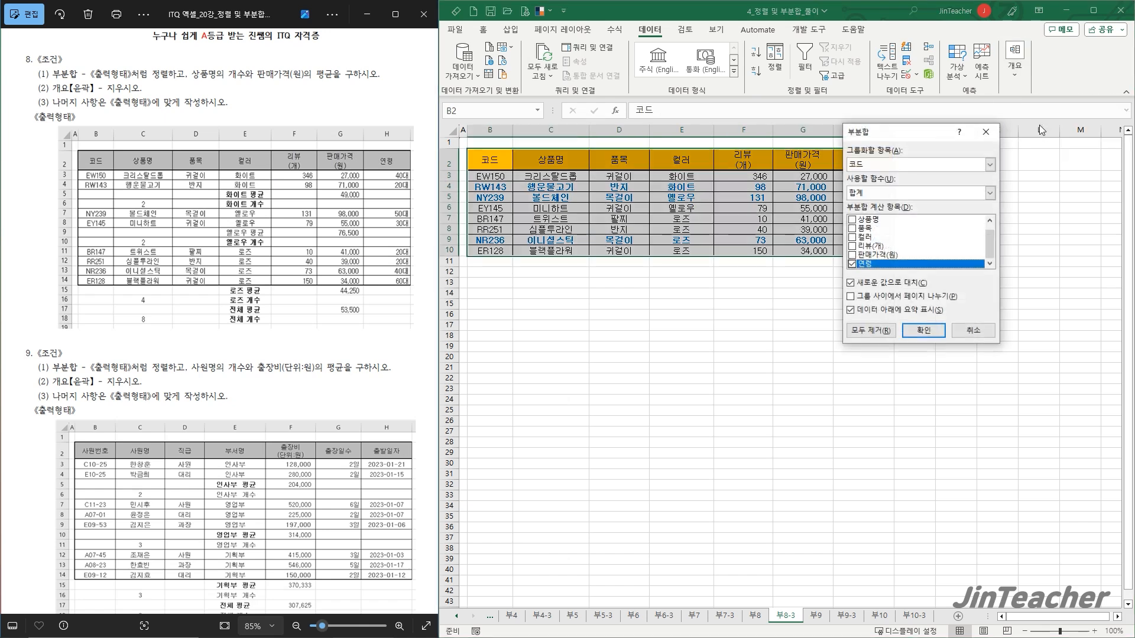
key("alt+Down")
key("Down")
key("Down")
key("Down")
key("Return")
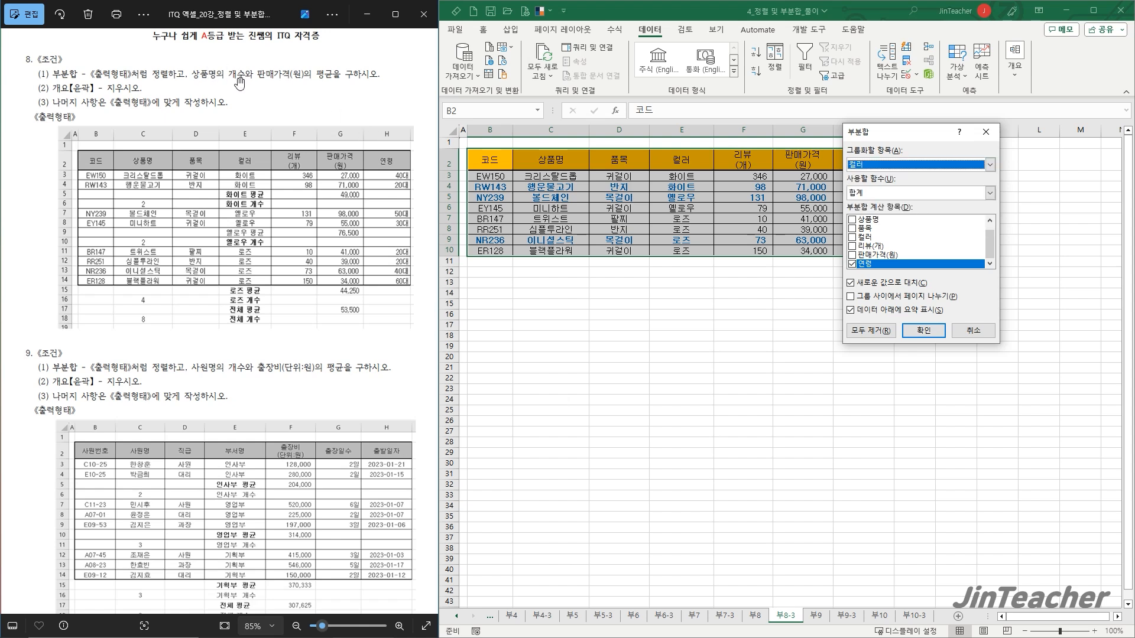
left_click(852, 221)
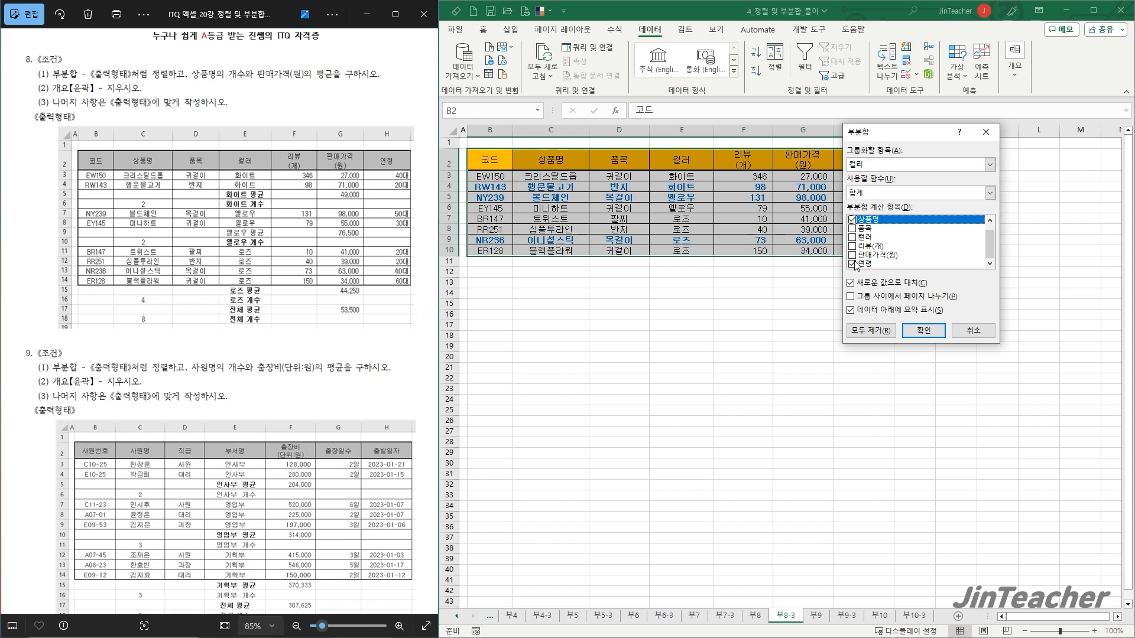
left_click(852, 264)
left_click(990, 193)
left_click(865, 216)
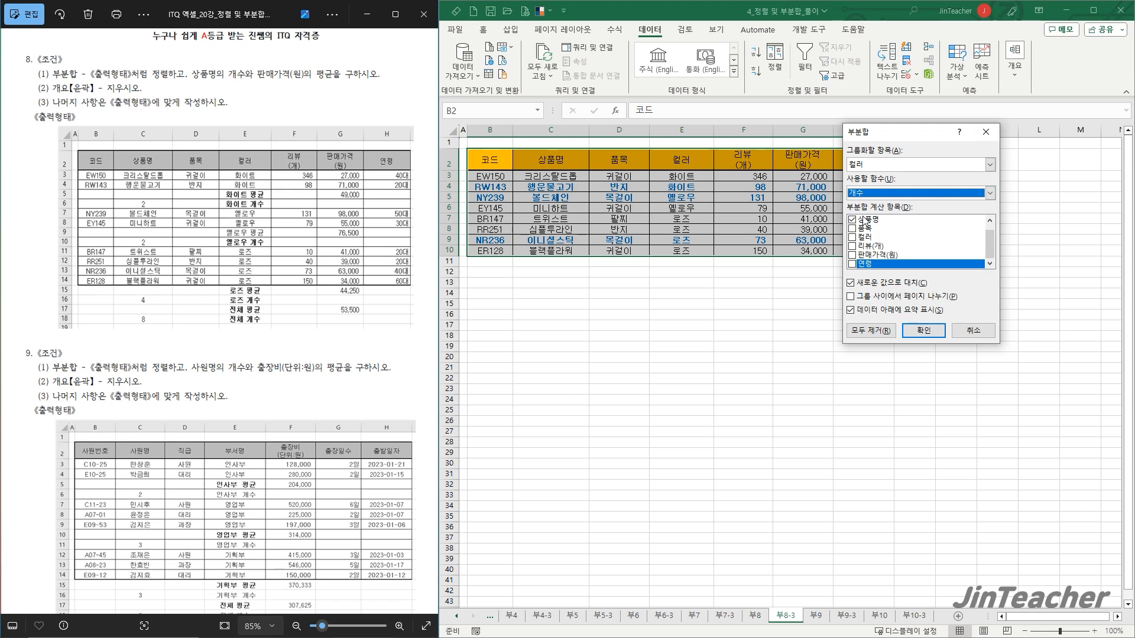
left_click(922, 329)
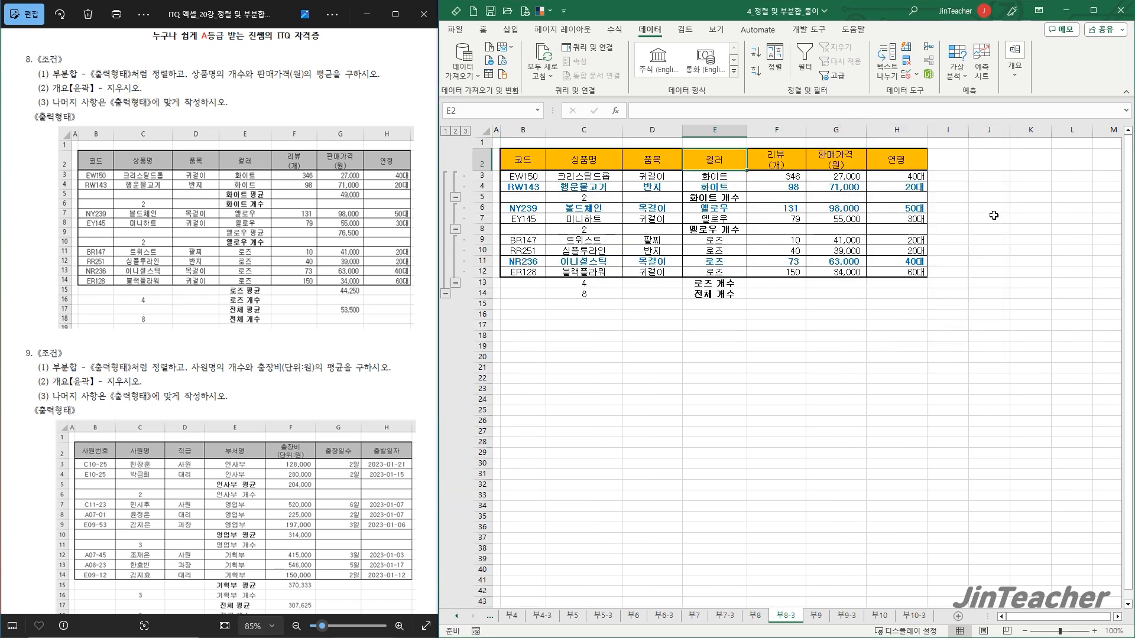
Add a second subtotal by 컬러 that averages 판매가격(원) only, without replacing the count subtotals
left_click(1014, 62)
left_click(1044, 116)
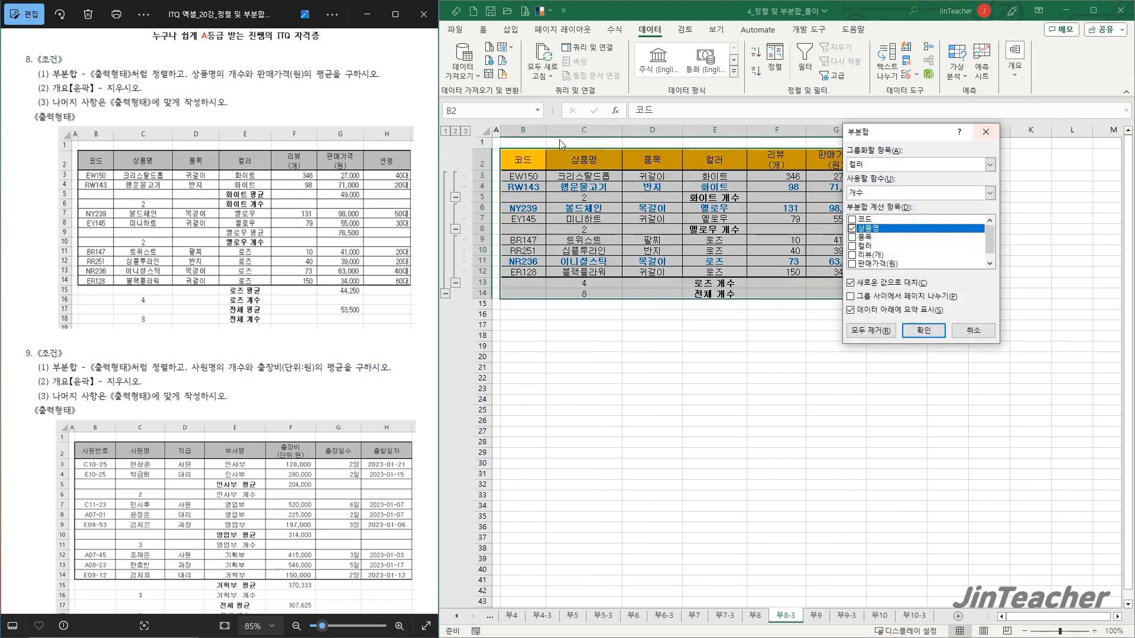
left_click(852, 228)
left_click(852, 264)
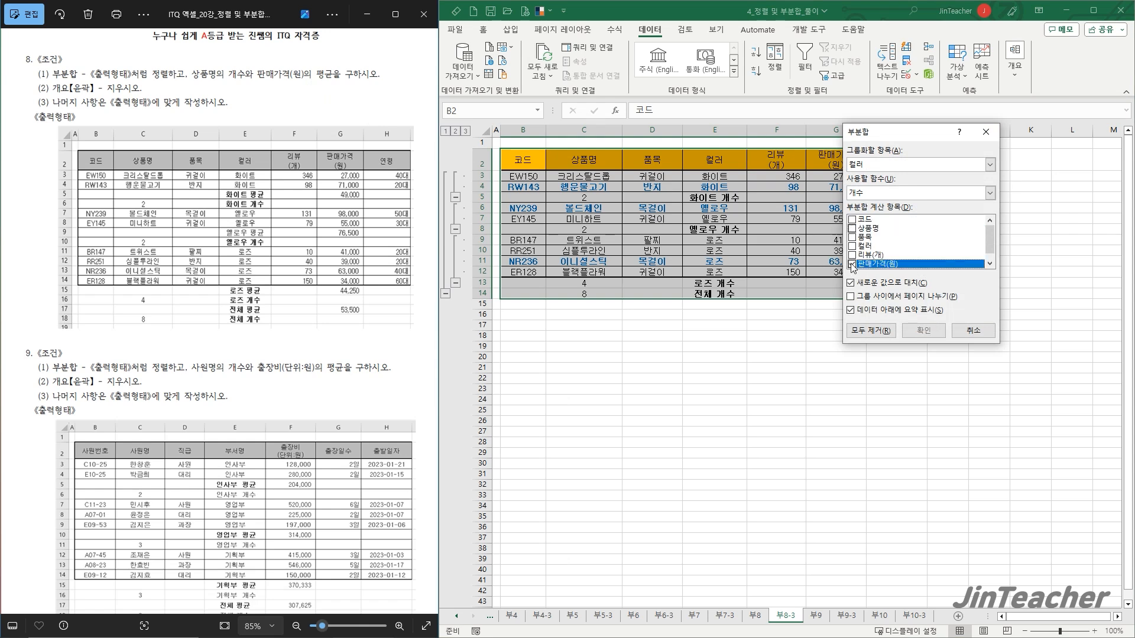
left_click(861, 195)
left_click(861, 224)
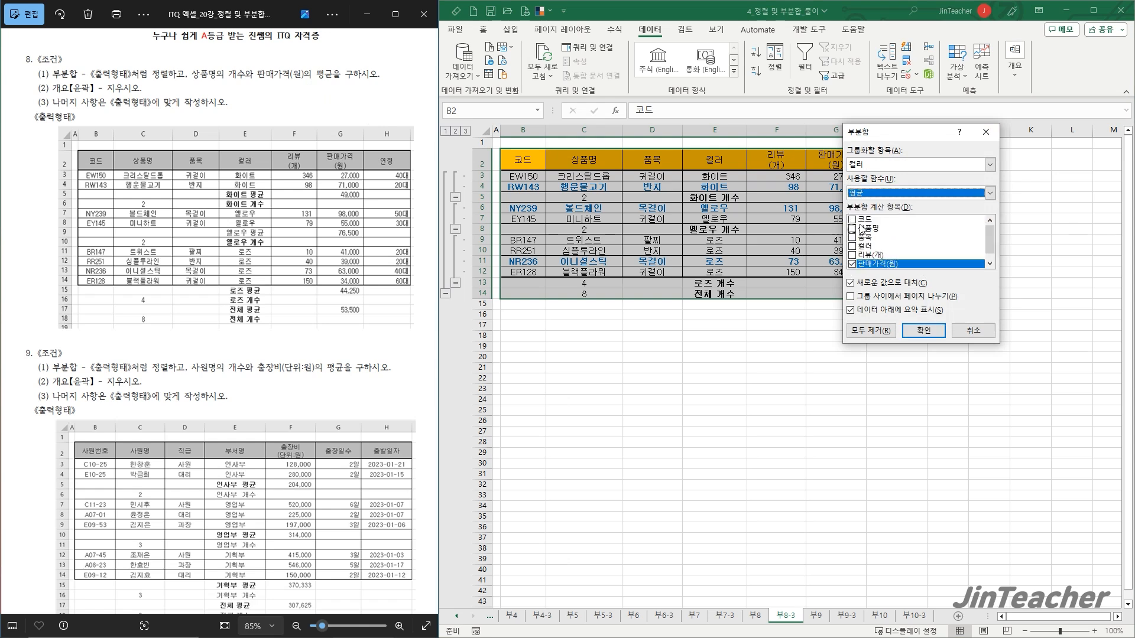
left_click(874, 286)
left_click(933, 333)
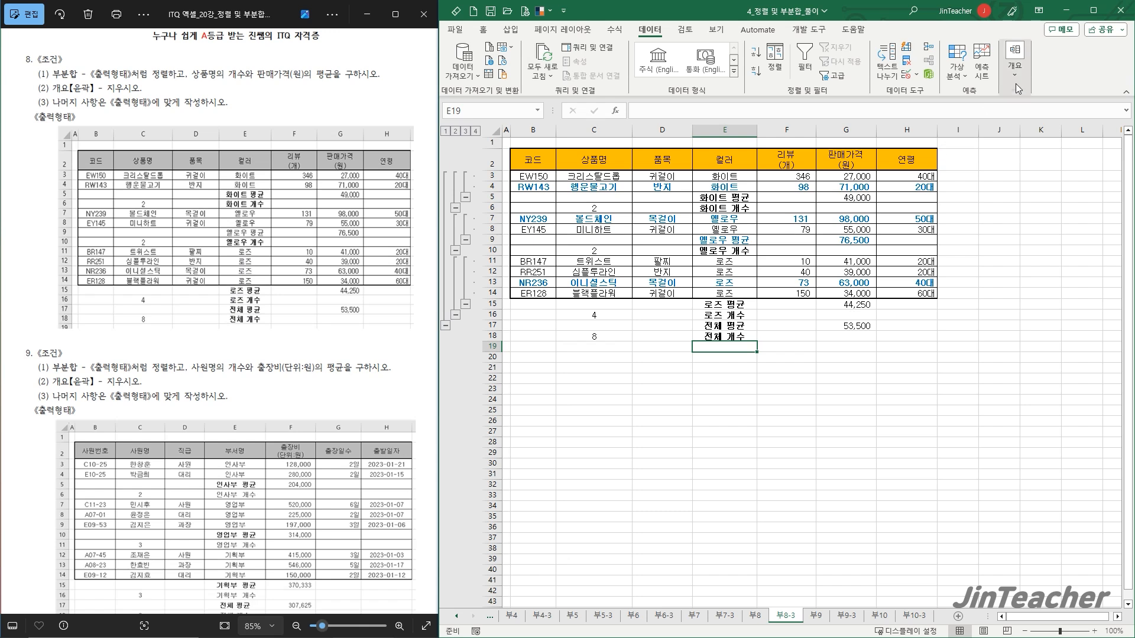
Clear the outline from the subtotaled table on sheet 부8-3
left_click(1015, 59)
left_click(1023, 136)
left_click(1041, 165)
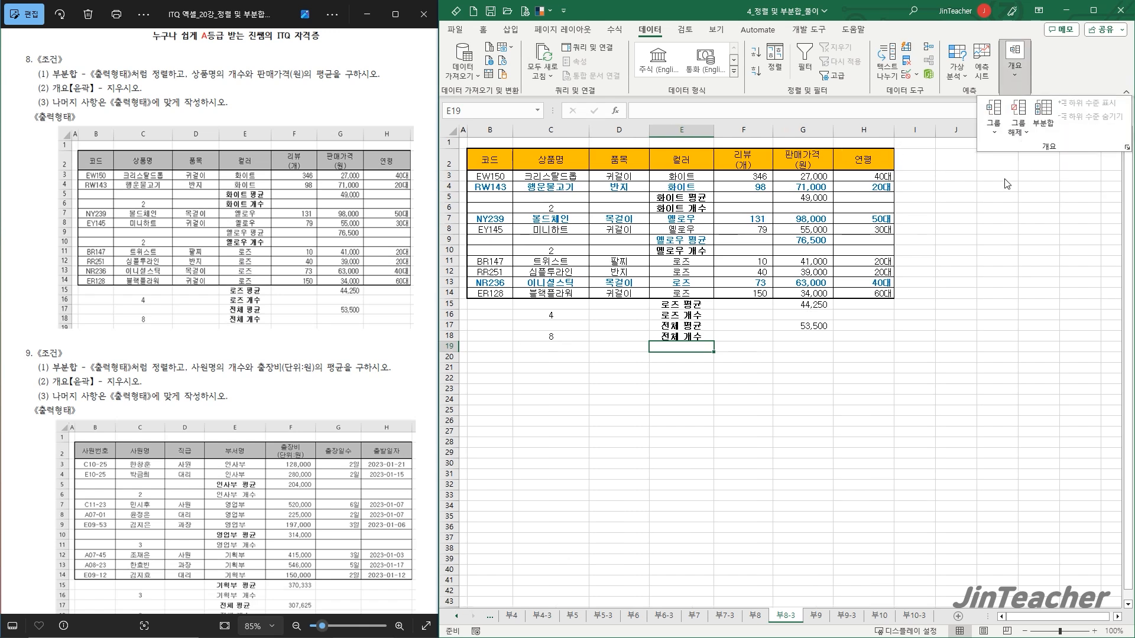
Bring exercise 9 into view in the image viewer and copy the business trip table B4:H12 on sheet 부9
left_click_drag(266, 464, 187, 367)
key("alt+Tab")
left_click(816, 615)
left_click_drag(501, 203, 862, 333)
key("ctrl+c")
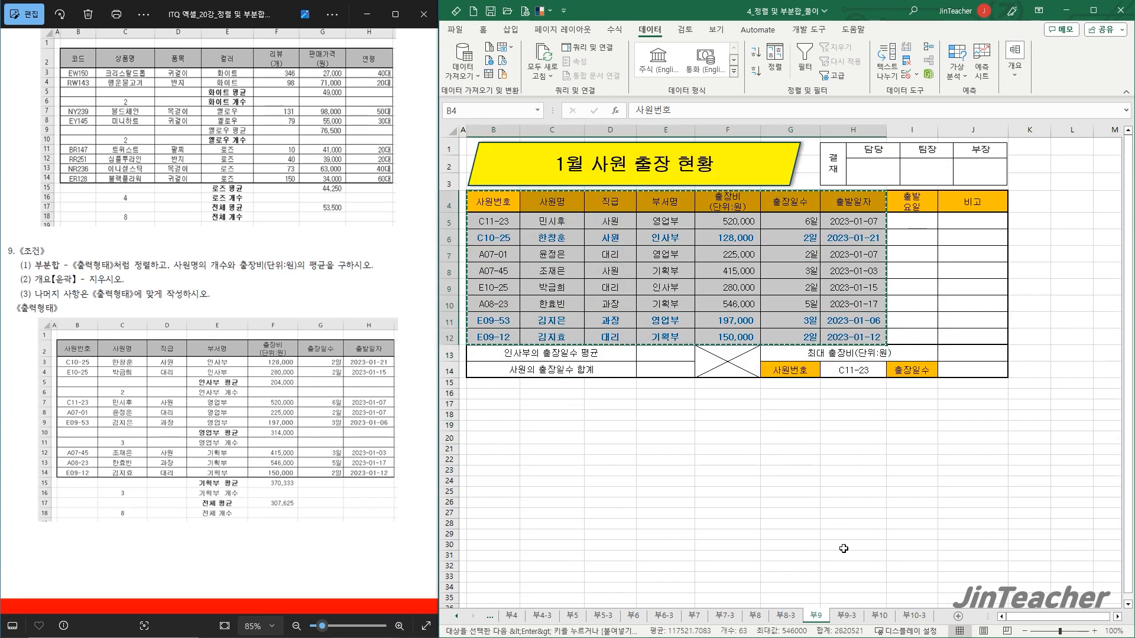
Paste the business trip table at B2 of sheet 부9-3, keeping the source column widths
left_click(847, 615)
left_click(488, 156)
key("ctrl+v")
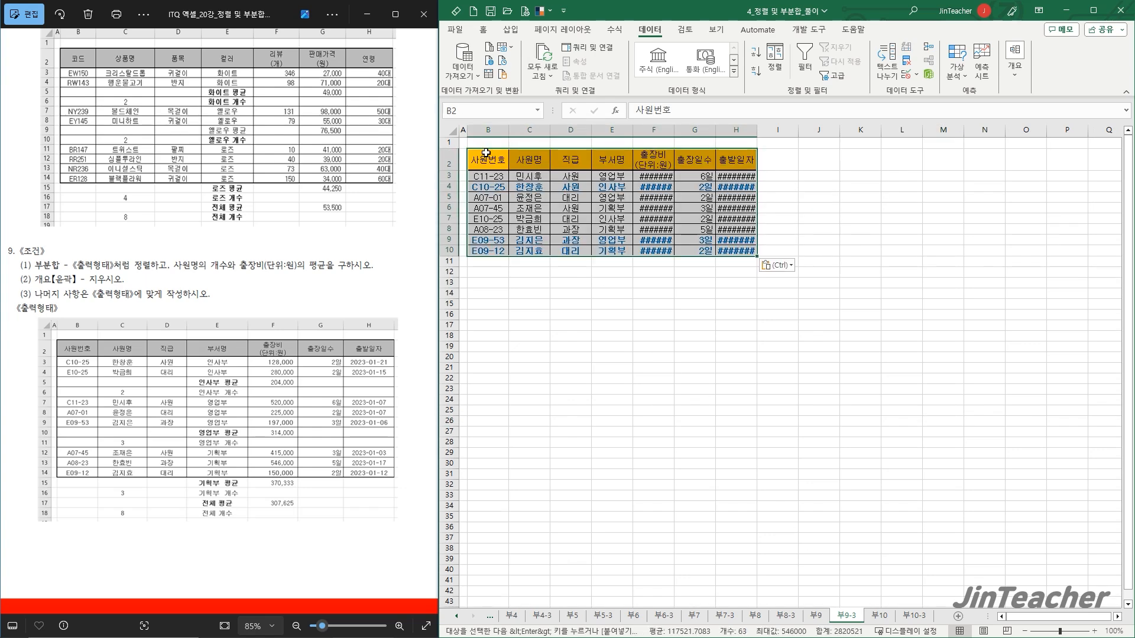
left_click(780, 272)
left_click(784, 316)
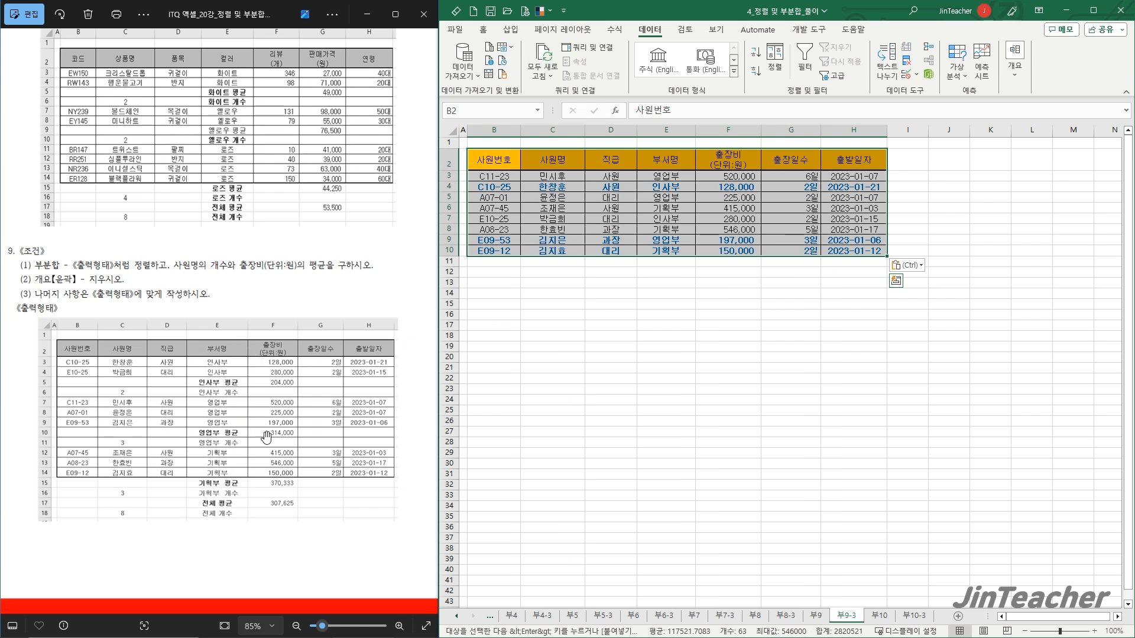
Sort the table on sheet 부9-3 by 부서명 in descending order and add subtotals by 부서명 that count 사원명 only
left_click(655, 158)
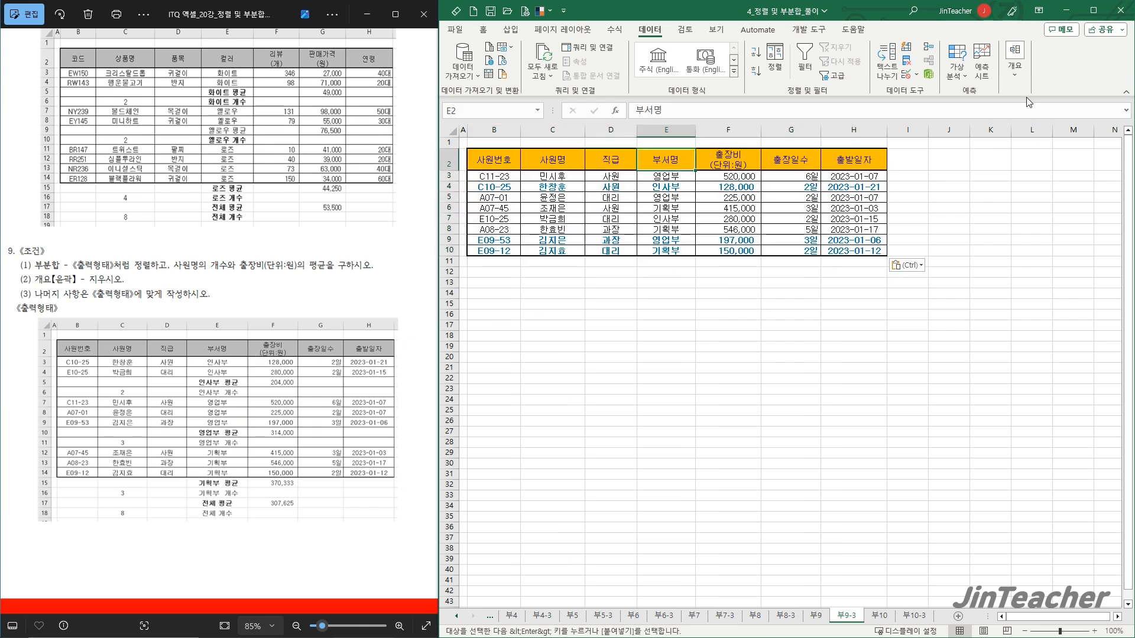
left_click(756, 73)
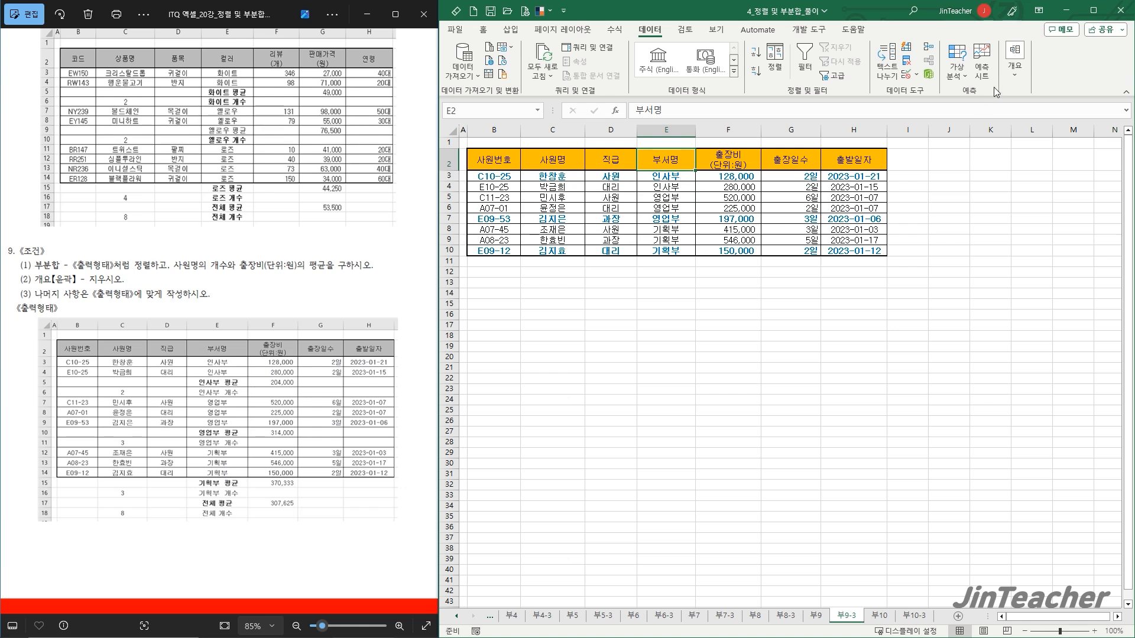
left_click(1015, 59)
left_click(1048, 122)
left_click(853, 165)
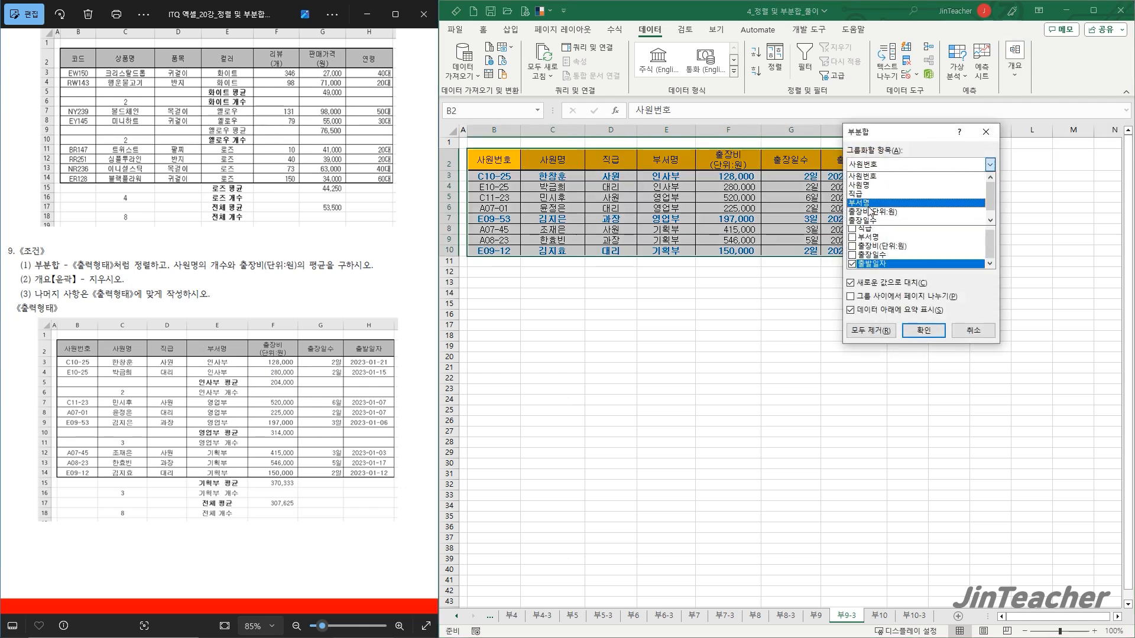
left_click(871, 204)
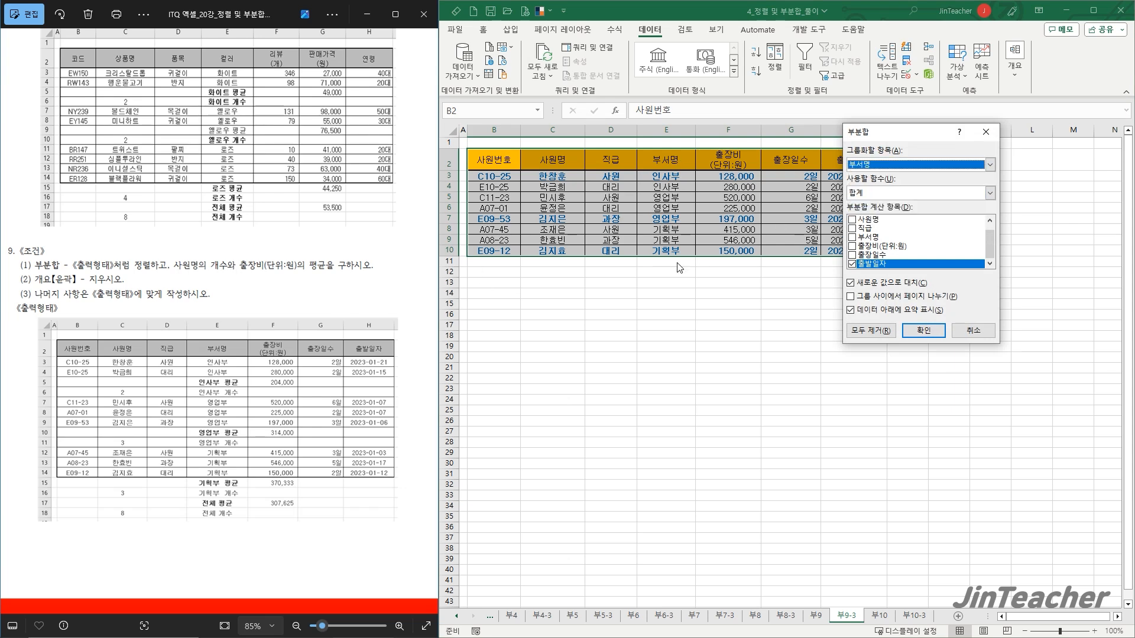
left_click(854, 221)
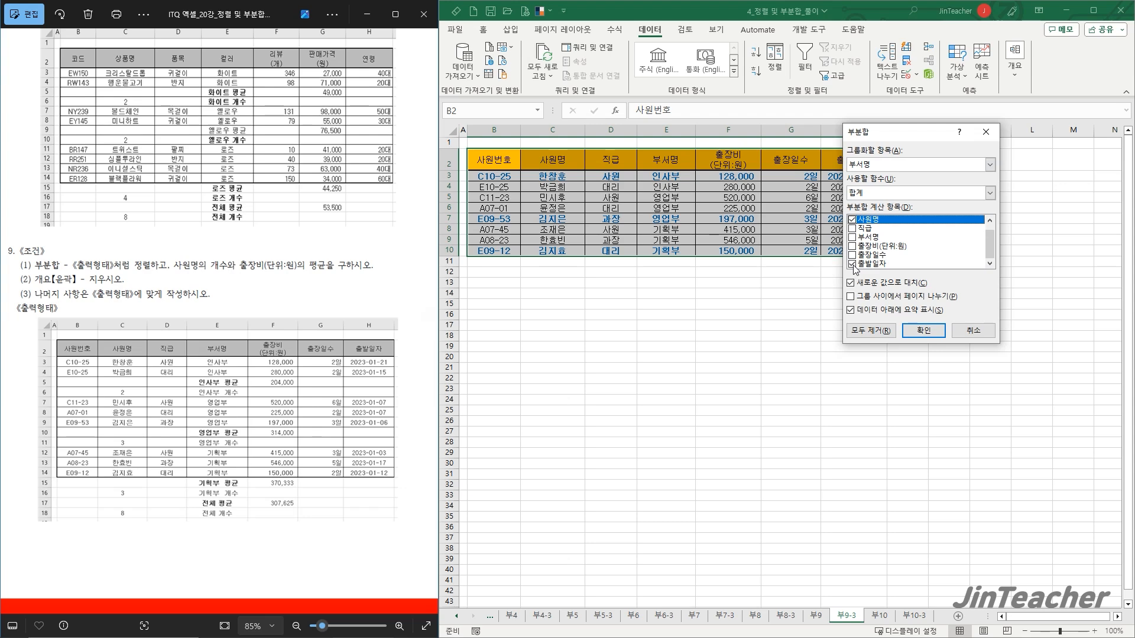
left_click(852, 265)
left_click(877, 194)
left_click(856, 213)
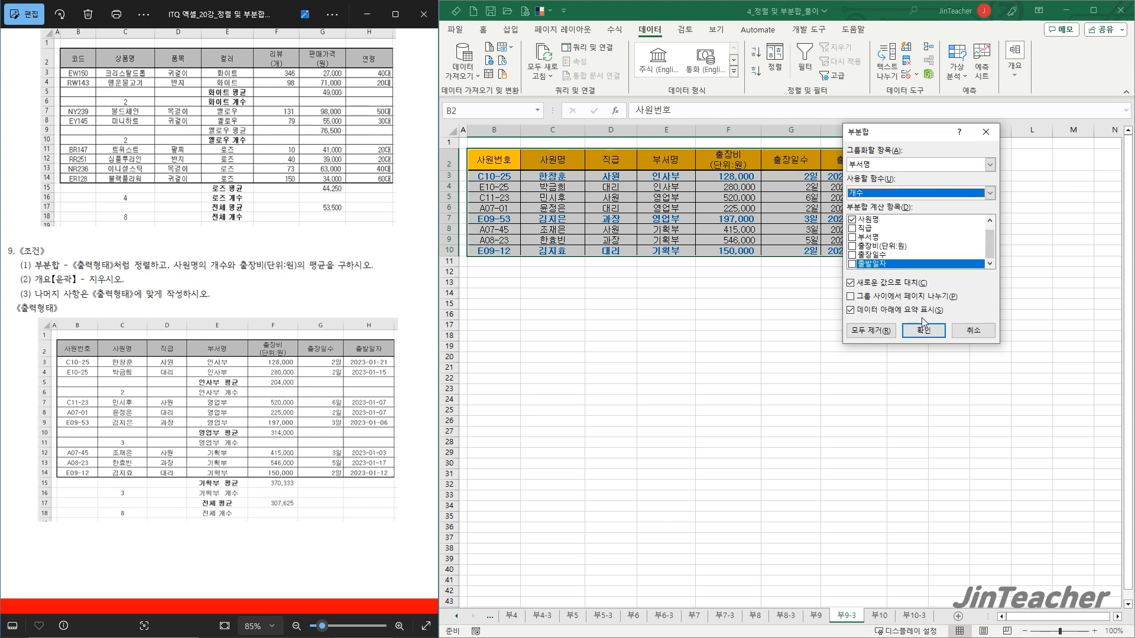
left_click(929, 332)
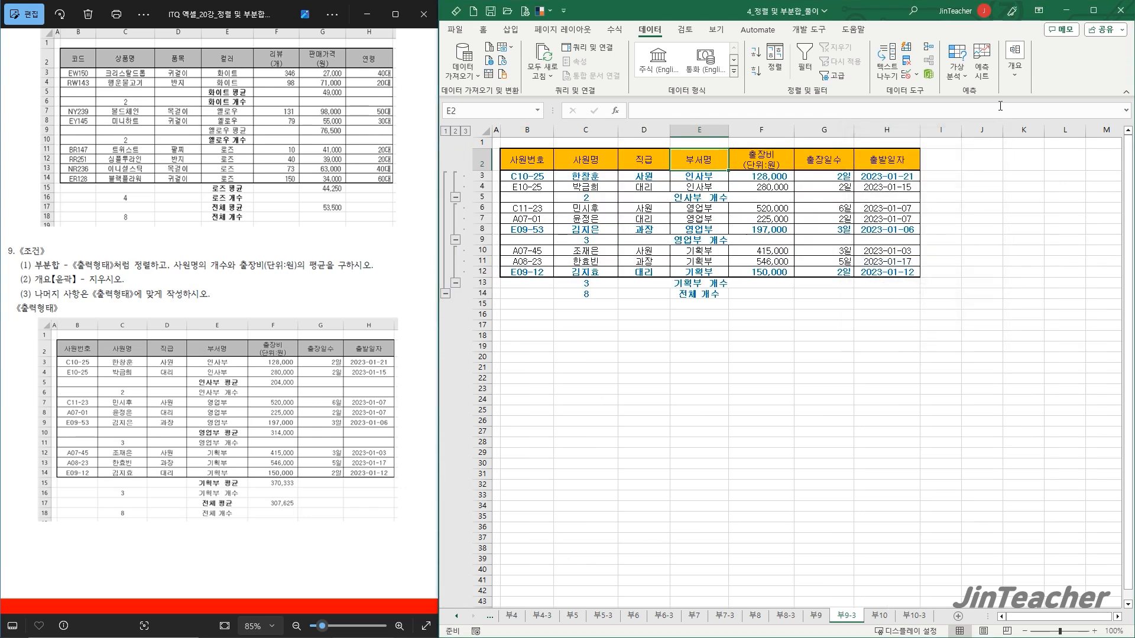
Add a second subtotal by 부서명 that averages 출장비(단위:원) only, without replacing the count subtotals
left_click(1015, 74)
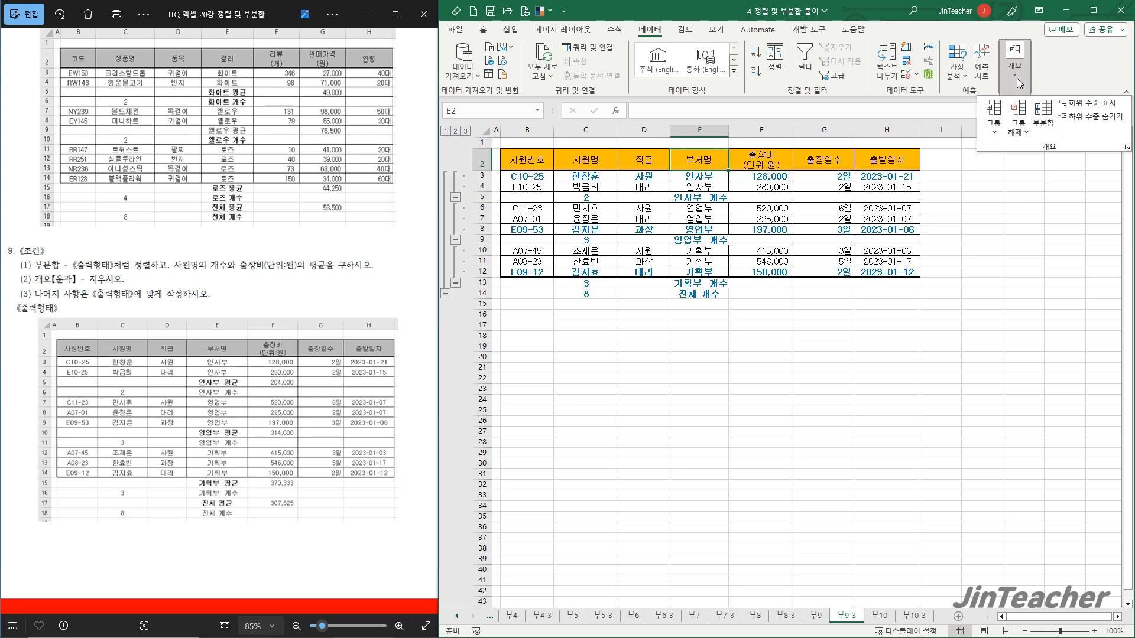
left_click(1054, 116)
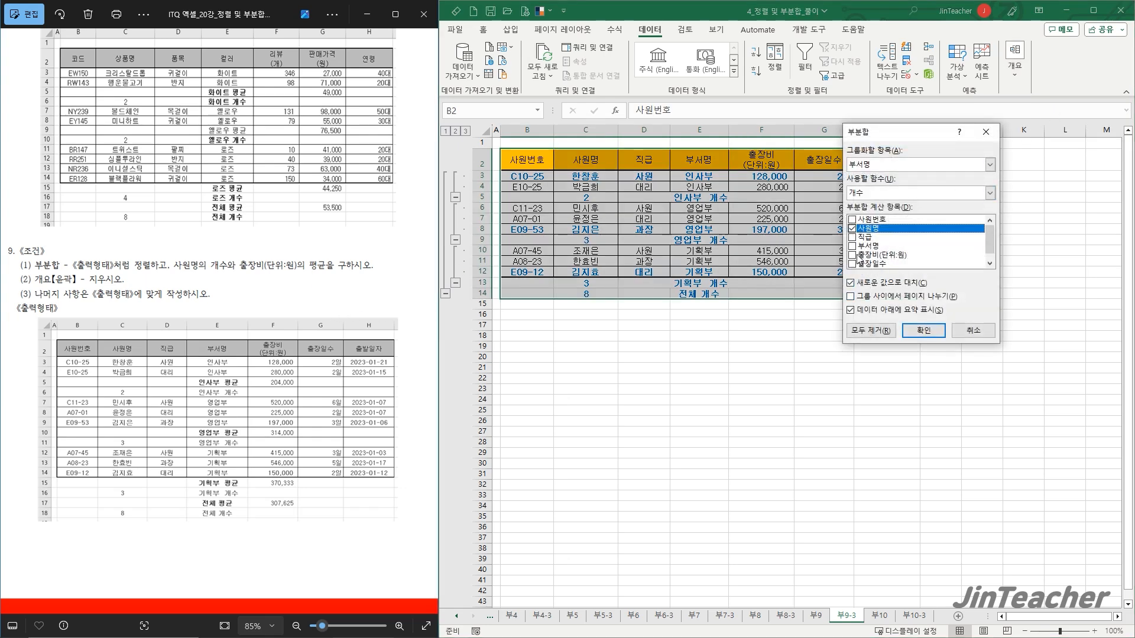
left_click(852, 256)
left_click(859, 229)
left_click(865, 194)
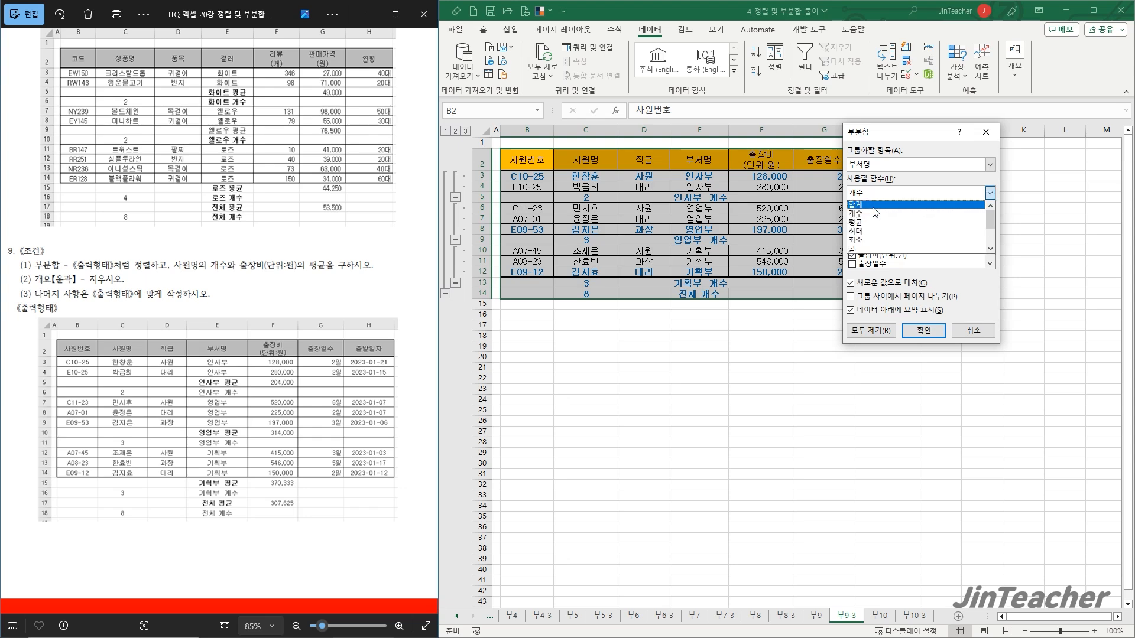
left_click(869, 228)
left_click(870, 285)
left_click(915, 329)
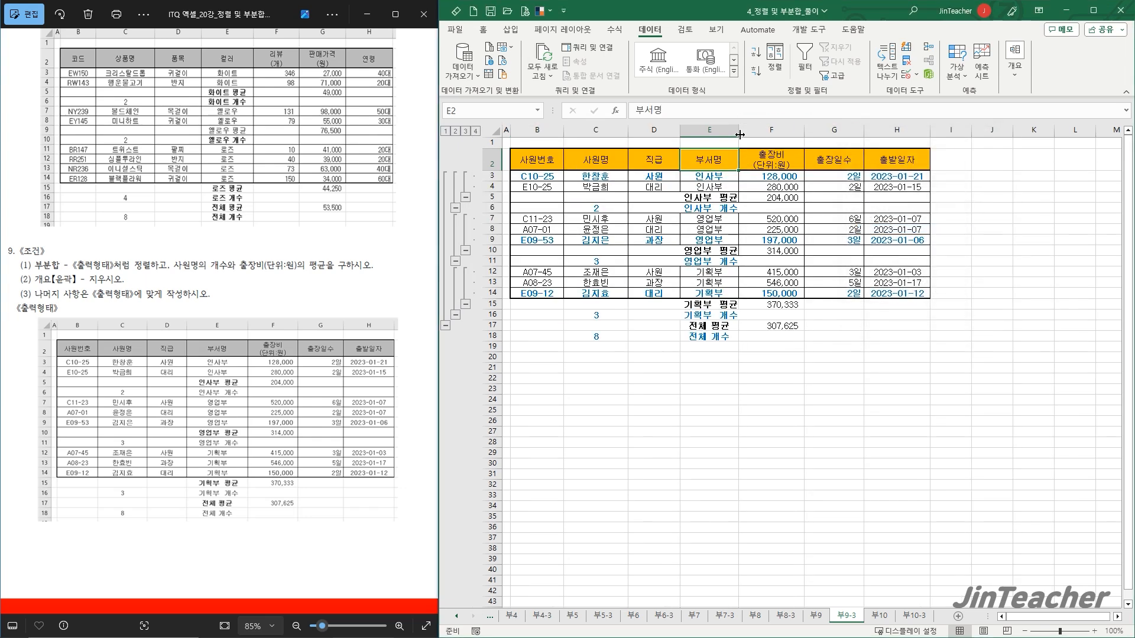
Widen column E slightly and clear the outline from the table on sheet 부9-3
left_click_drag(739, 135, 760, 135)
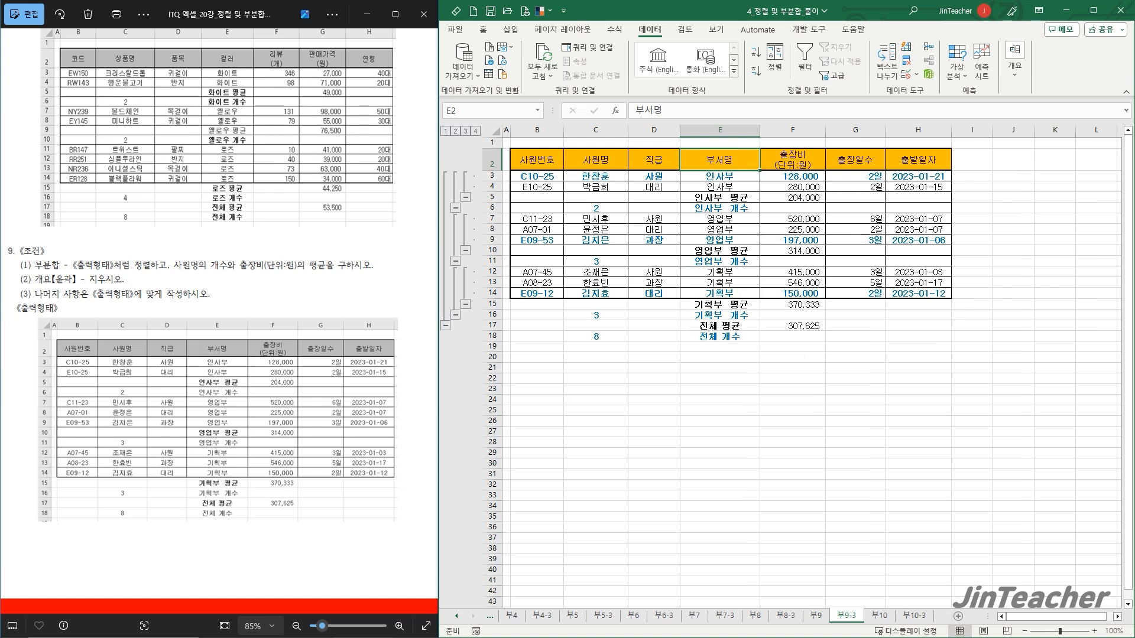
left_click(1015, 59)
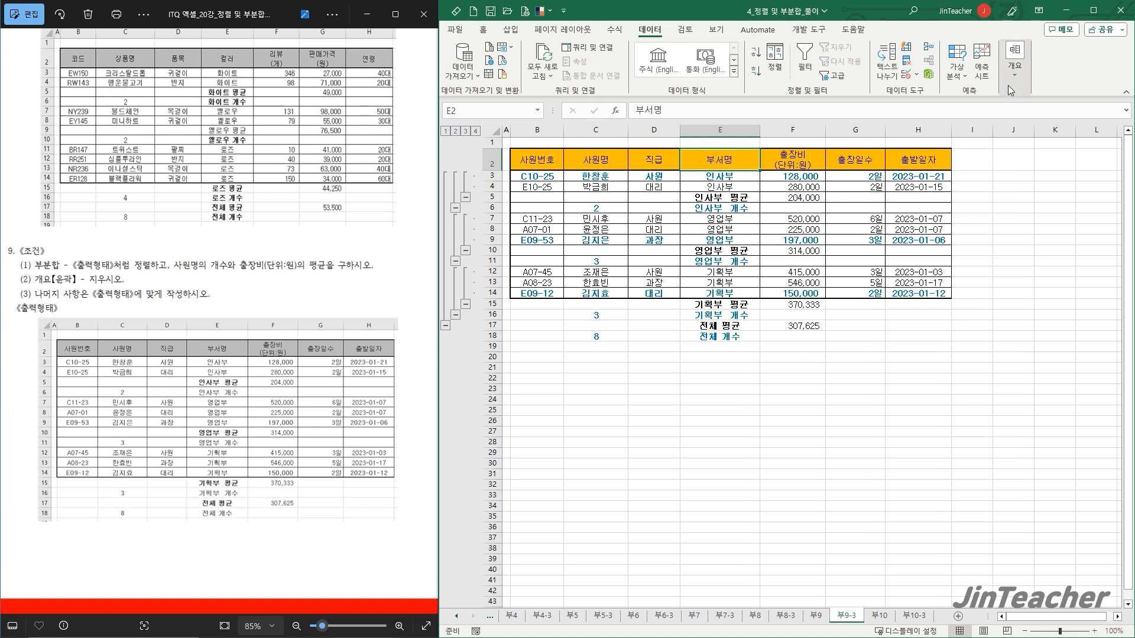
left_click(1018, 122)
left_click(1039, 166)
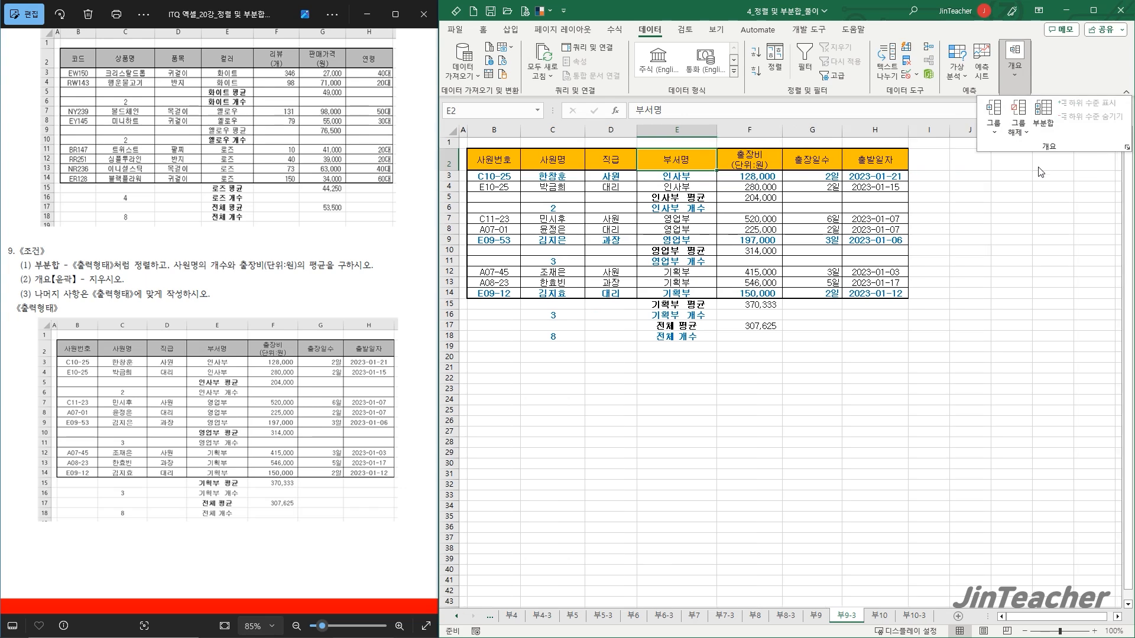
Copy the rental car table B4:H12 from sheet 부10 and paste it at B2 of sheet 부10-3, keeping the source column widths
left_click(428, 324)
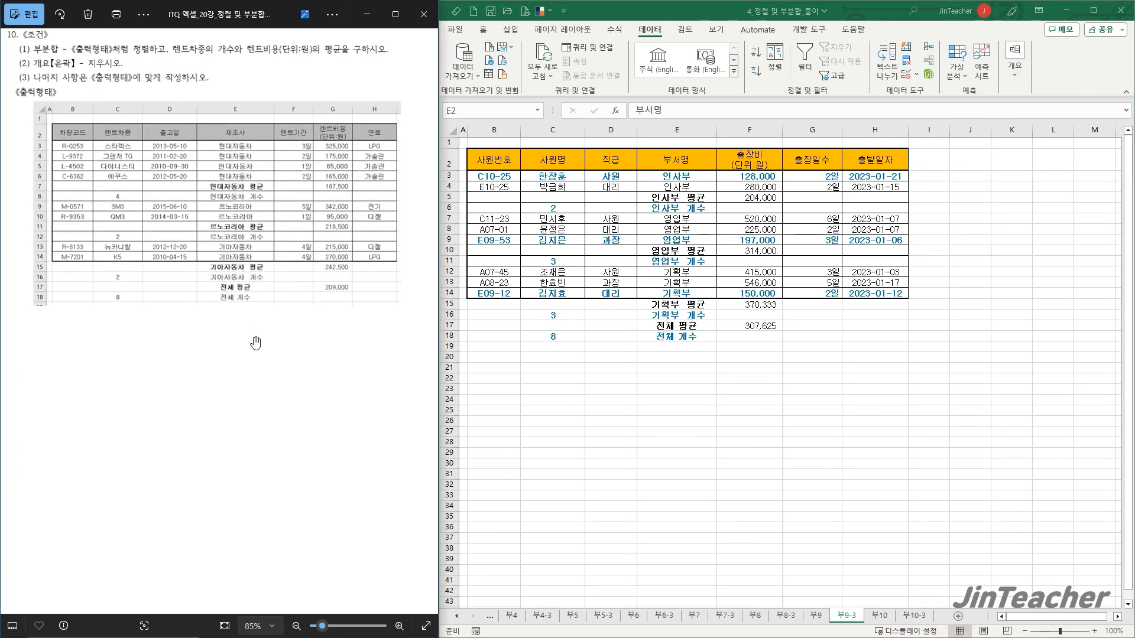
left_click(876, 616)
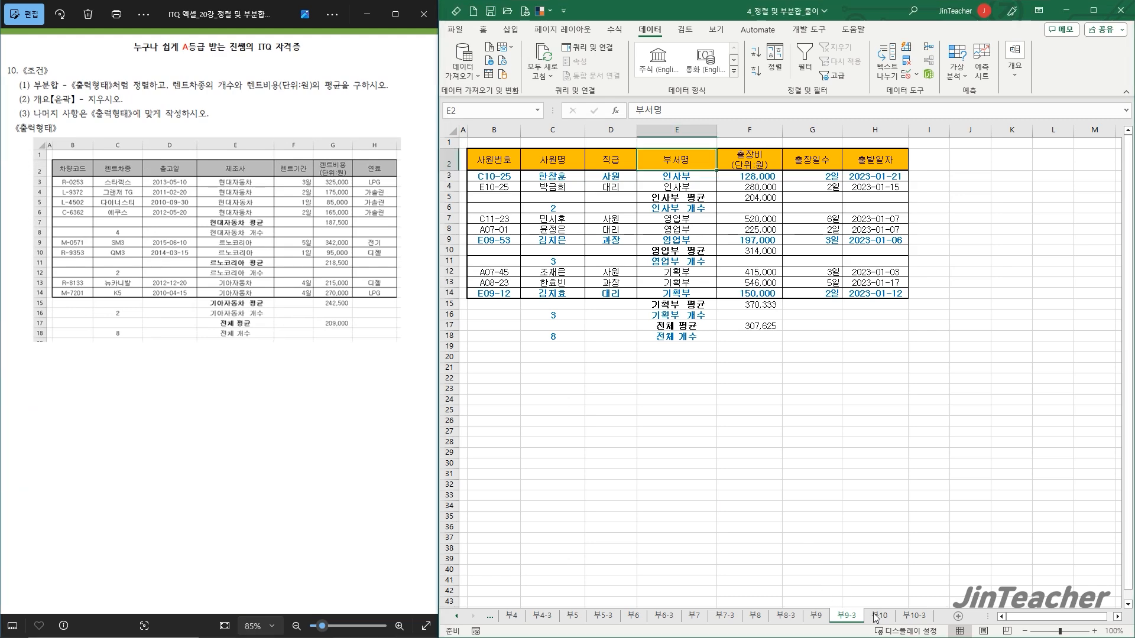
left_click(879, 615)
left_click_drag(509, 215, 835, 326)
key("ctrl+c")
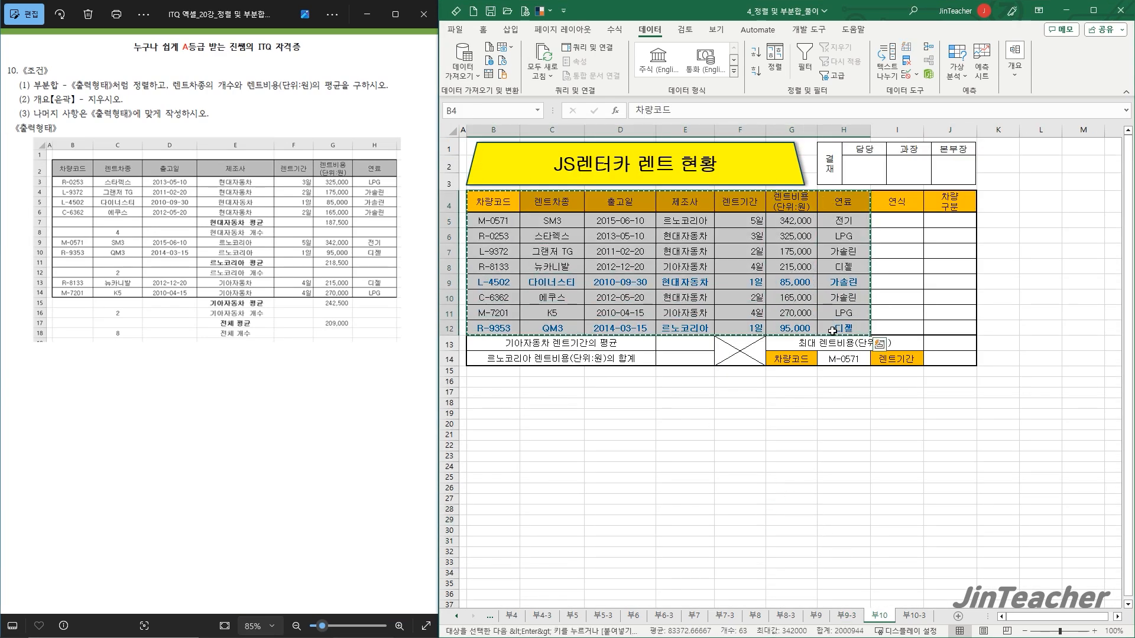
key("ctrl+Page_Down")
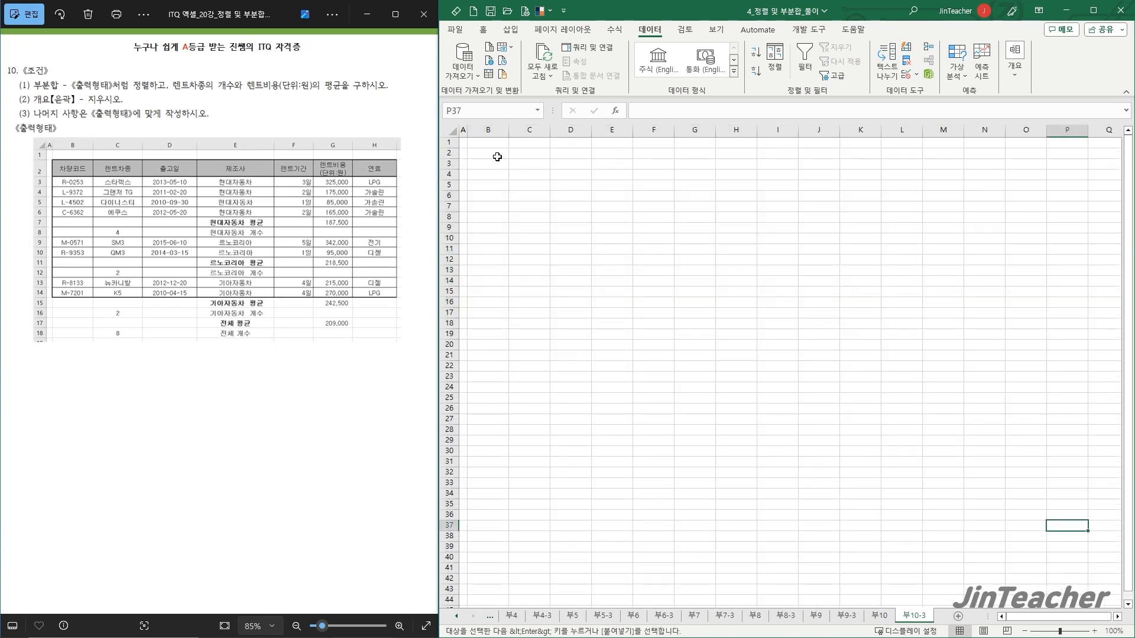
left_click(498, 158)
key("ctrl+v")
left_click(776, 265)
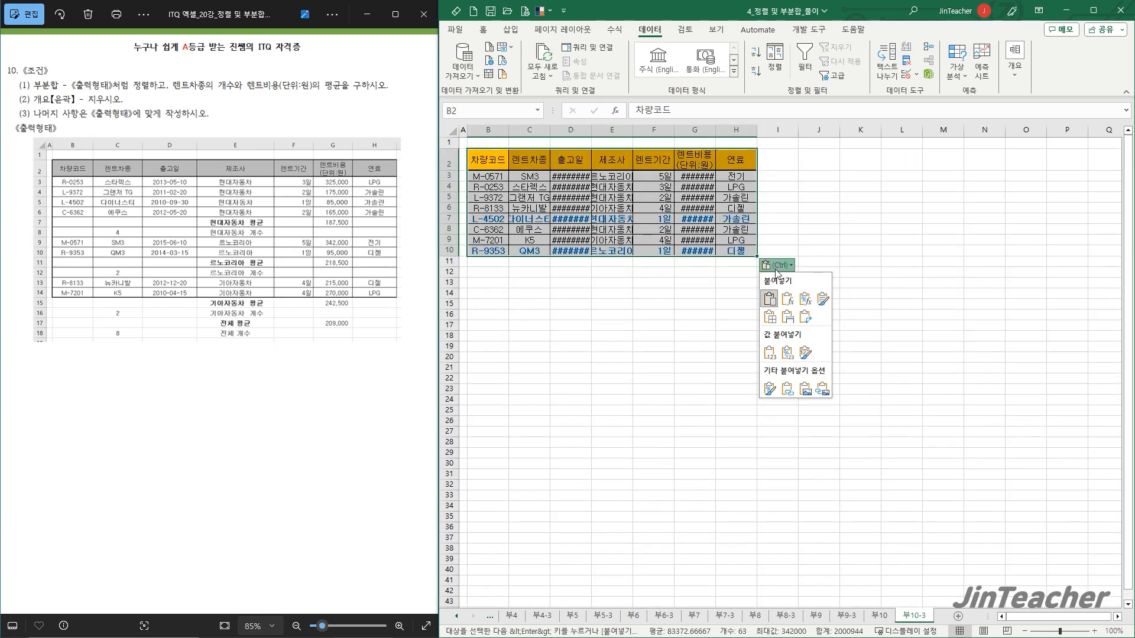
left_click(787, 322)
Sort the rental table on sheet 부10-3 by 제조사 in descending order
left_click(623, 211)
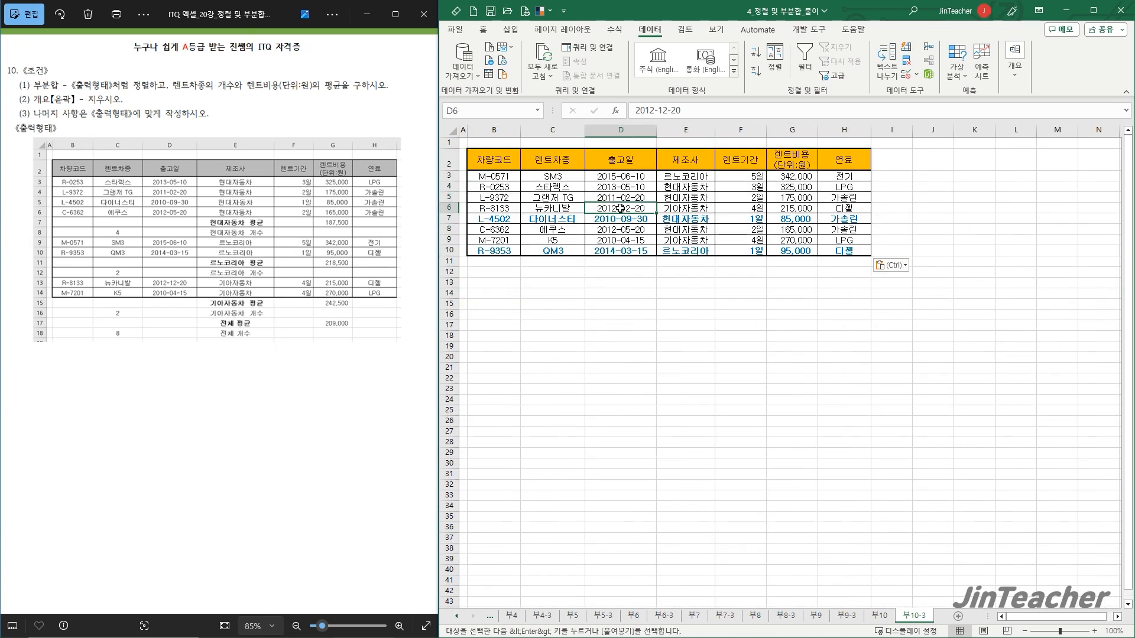
left_click(686, 159)
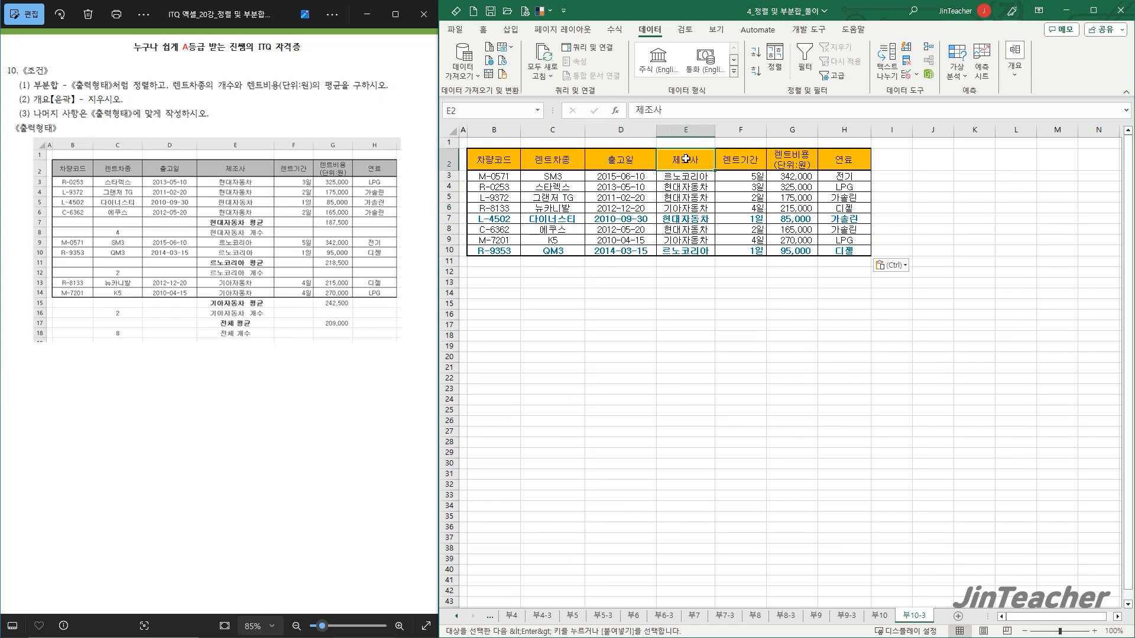
left_click(755, 71)
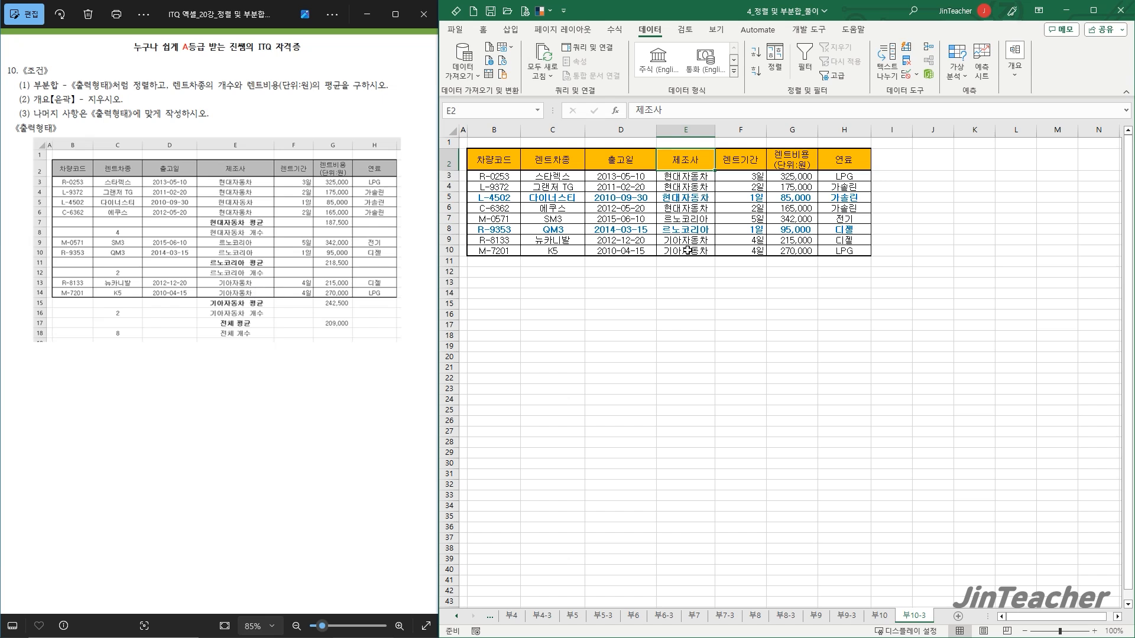
Add subtotals by 제조사 to the rental table that count 렌트차종 only
left_click(1023, 75)
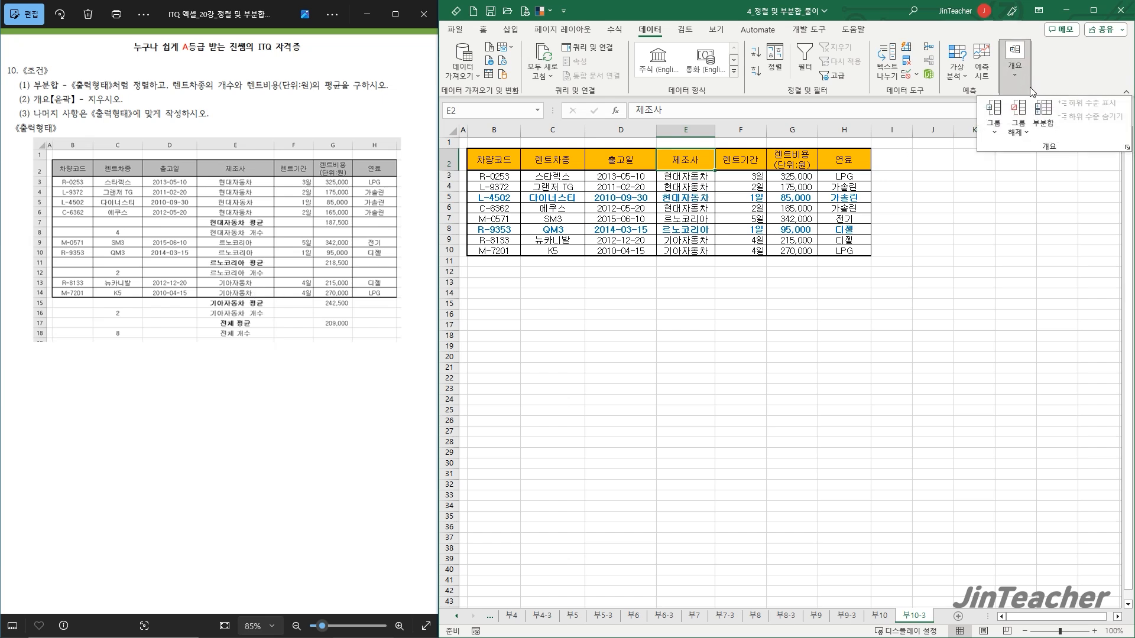
left_click(1044, 125)
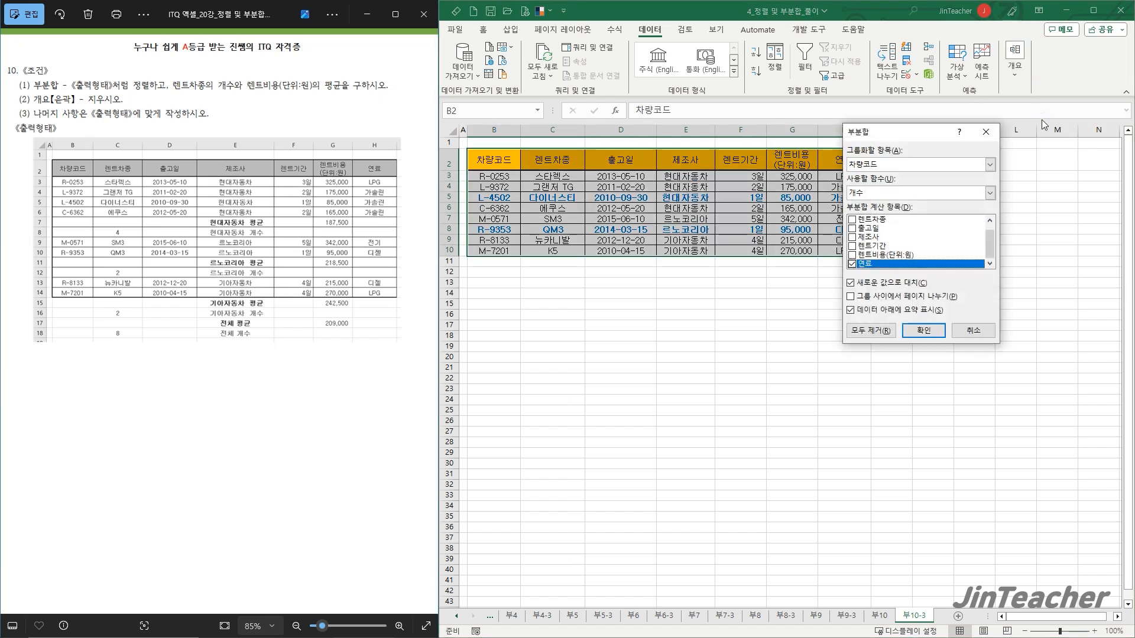
left_click(879, 164)
left_click(877, 208)
left_click_drag(883, 132, 914, 127)
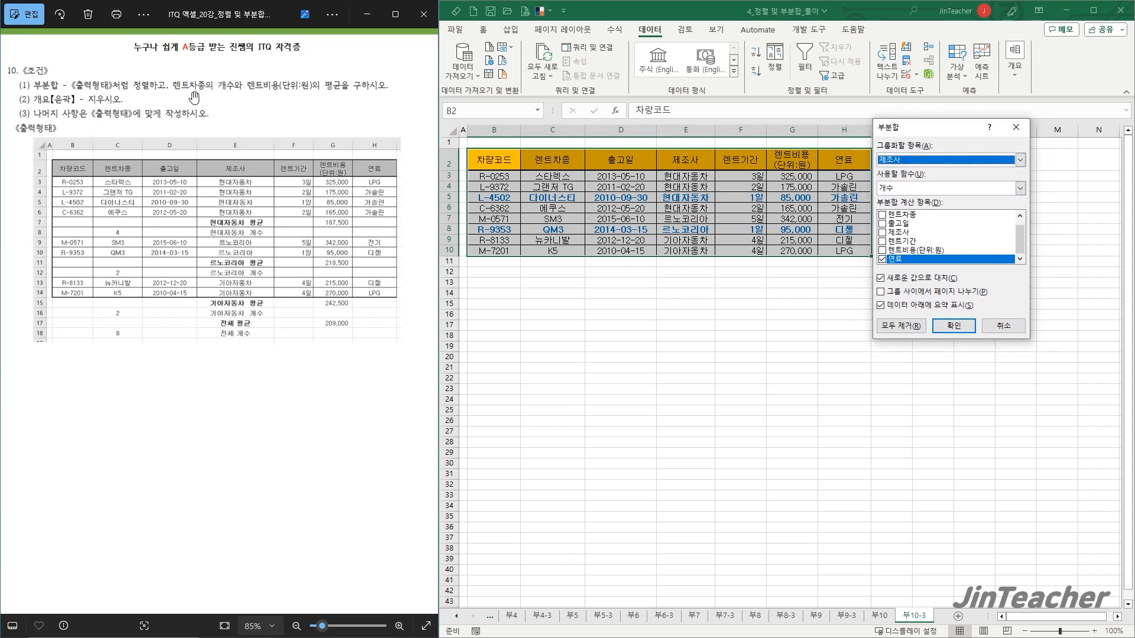
left_click(882, 215)
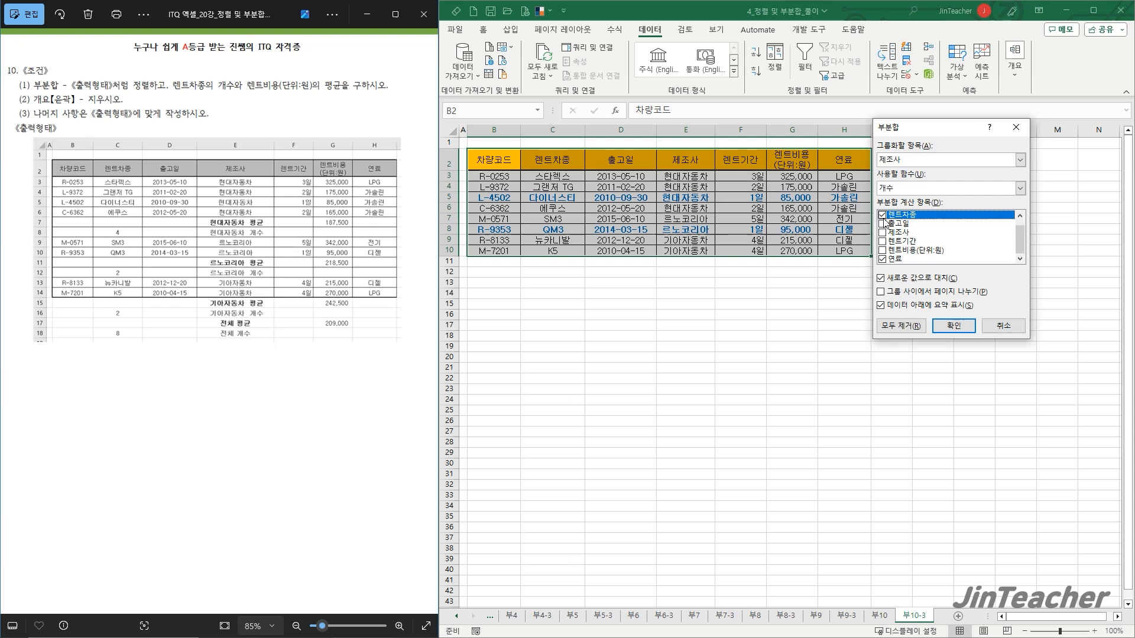
left_click(885, 261)
left_click(1020, 188)
left_click(1019, 188)
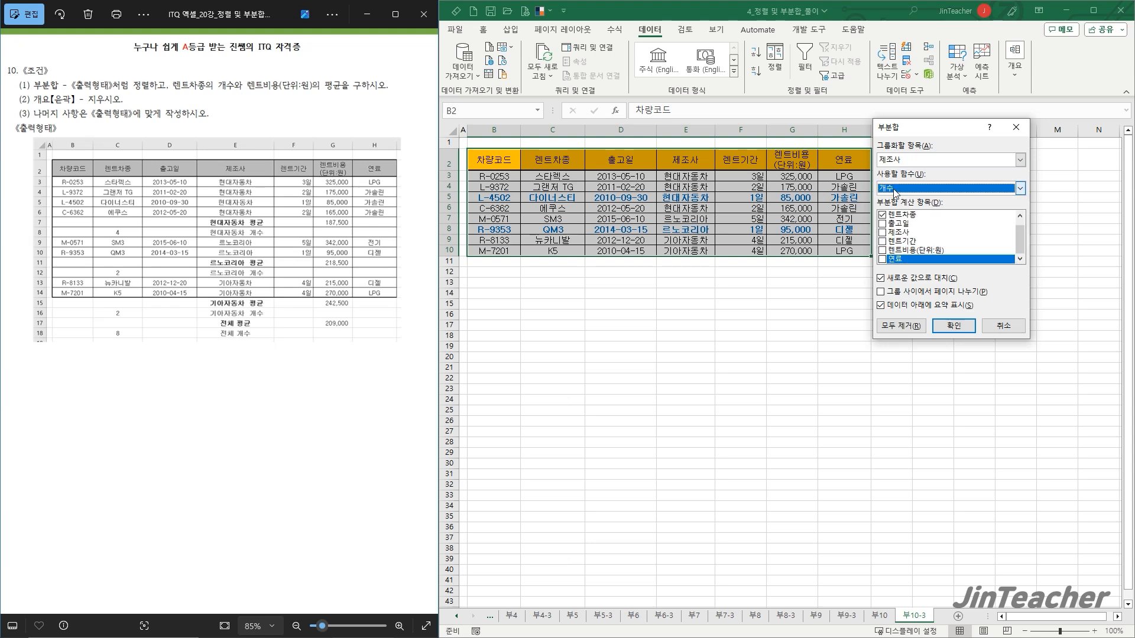
left_click(945, 325)
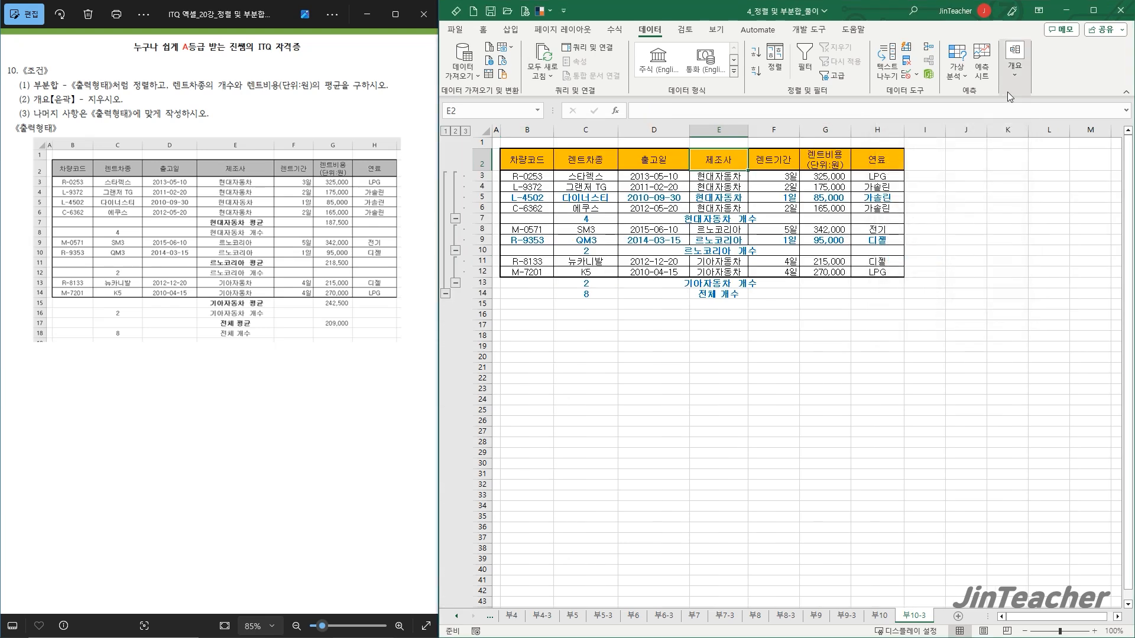
Add a second subtotal by 제조사 that averages 렌트비용(단위:원) only, without replacing the count subtotals
left_click(1014, 84)
left_click(1037, 127)
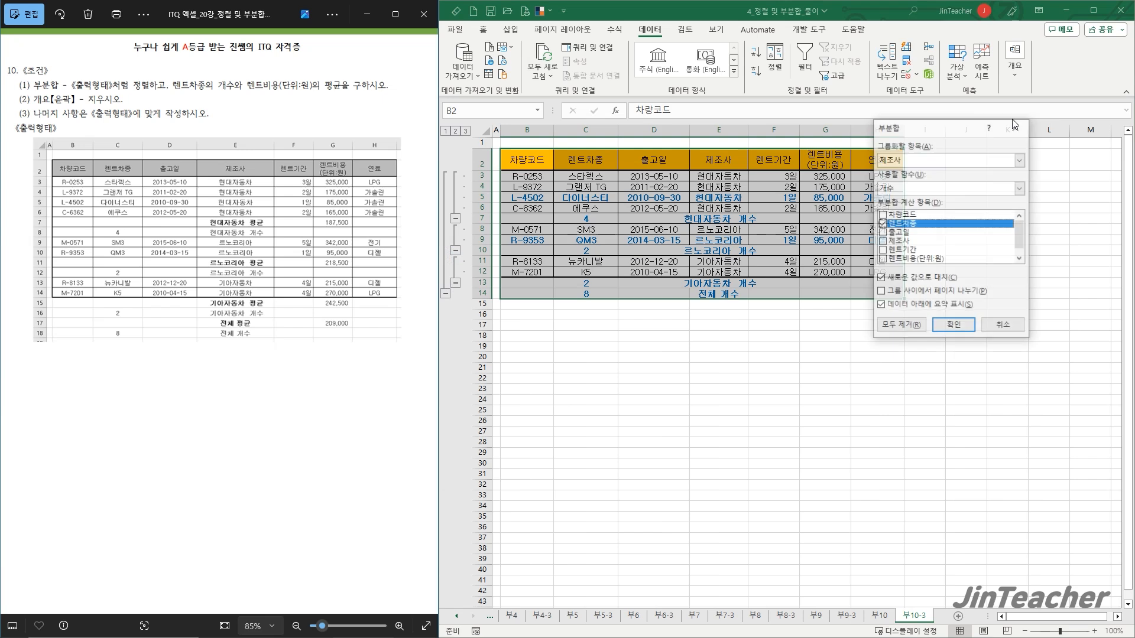
left_click(882, 224)
left_click(882, 259)
left_click(1020, 188)
left_click(903, 217)
left_click(896, 282)
left_click(935, 325)
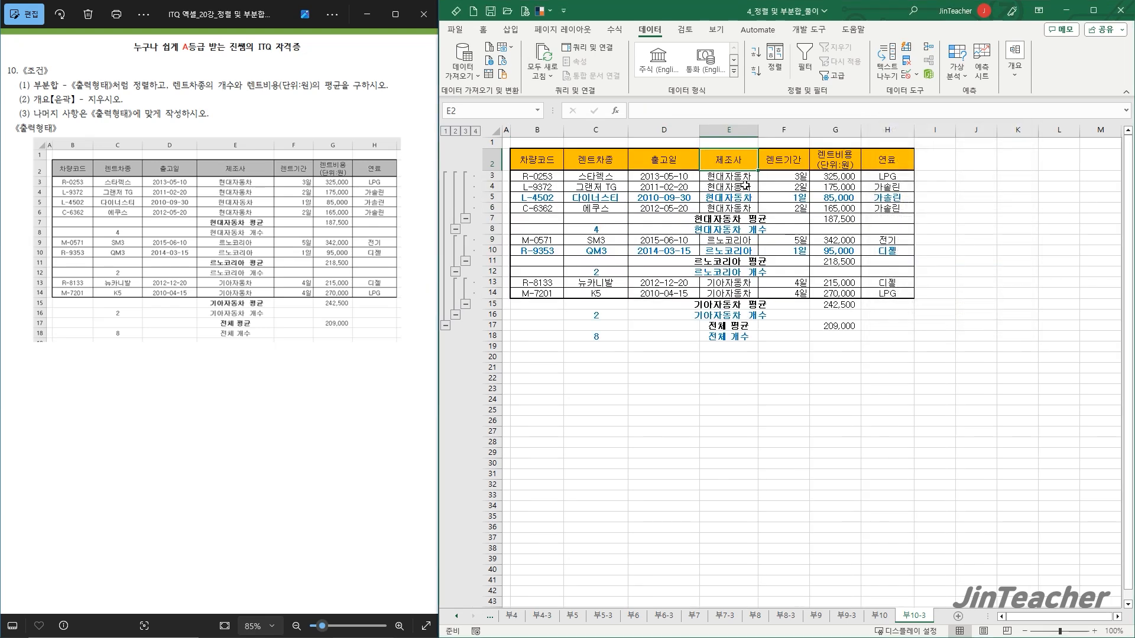
Widen column E and clear the outline from the table on sheet 부10-3
double_click(758, 130)
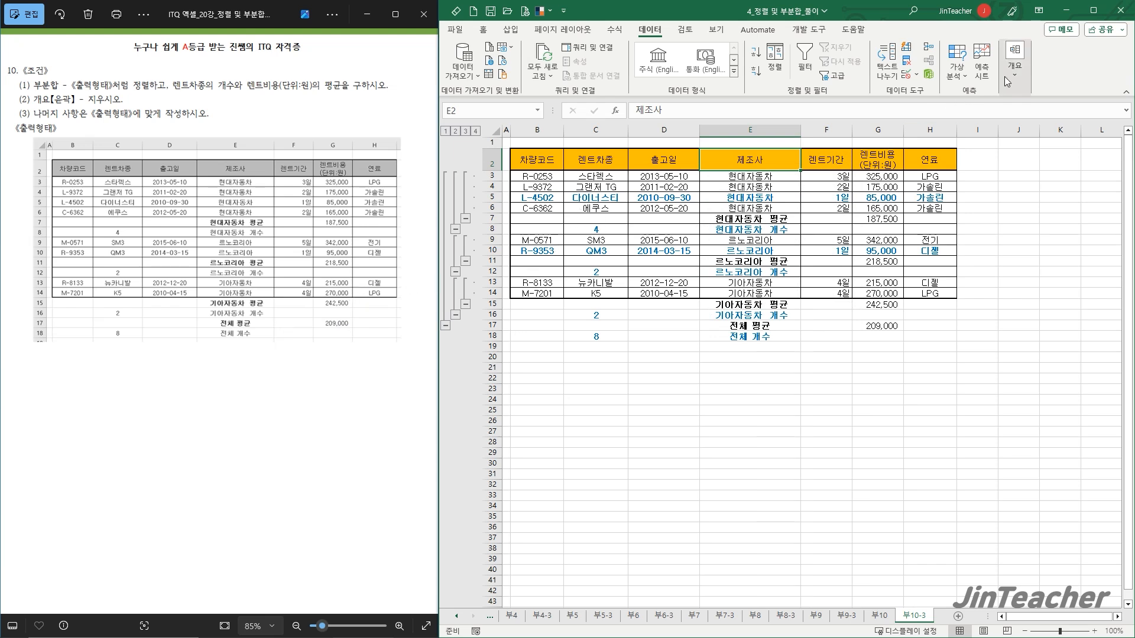
left_click(1014, 60)
left_click(1019, 128)
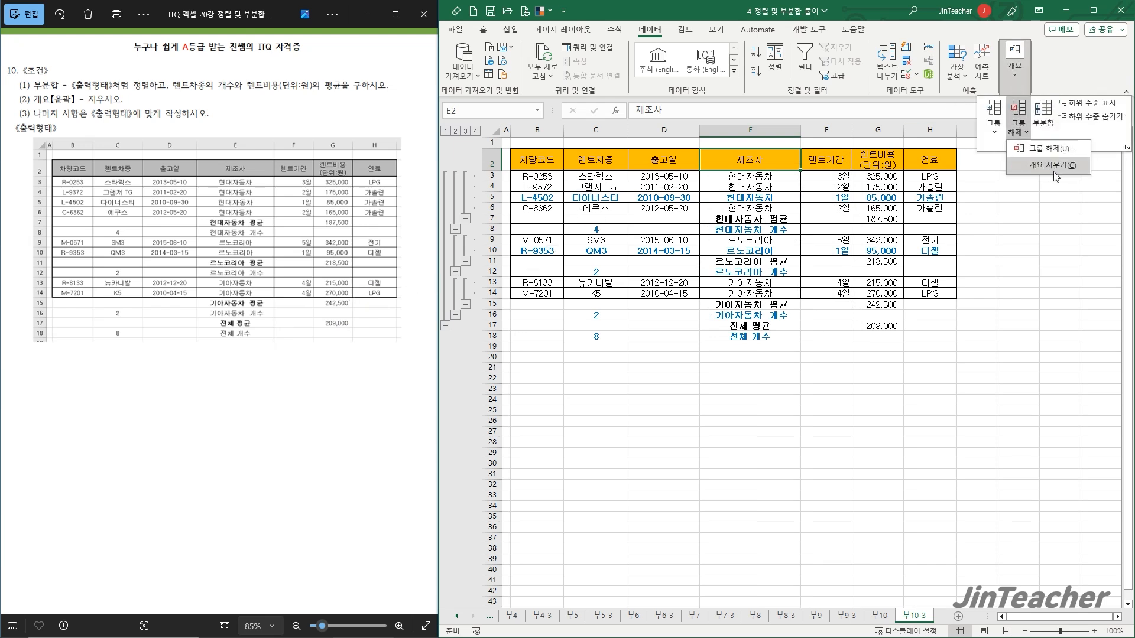
left_click(1055, 166)
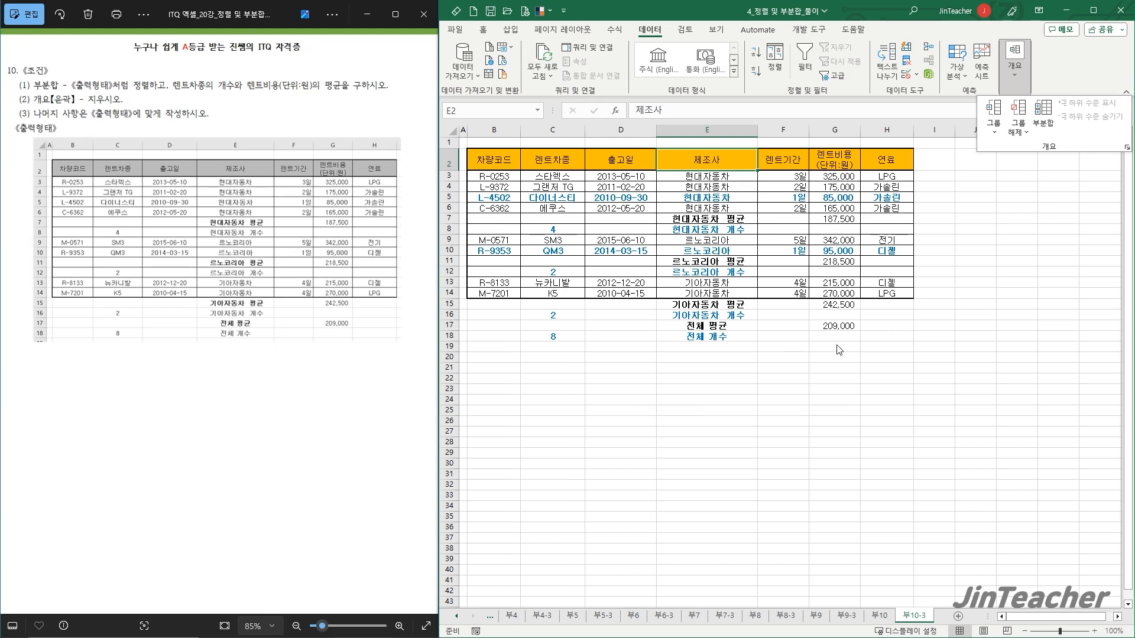
left_click(1036, 353)
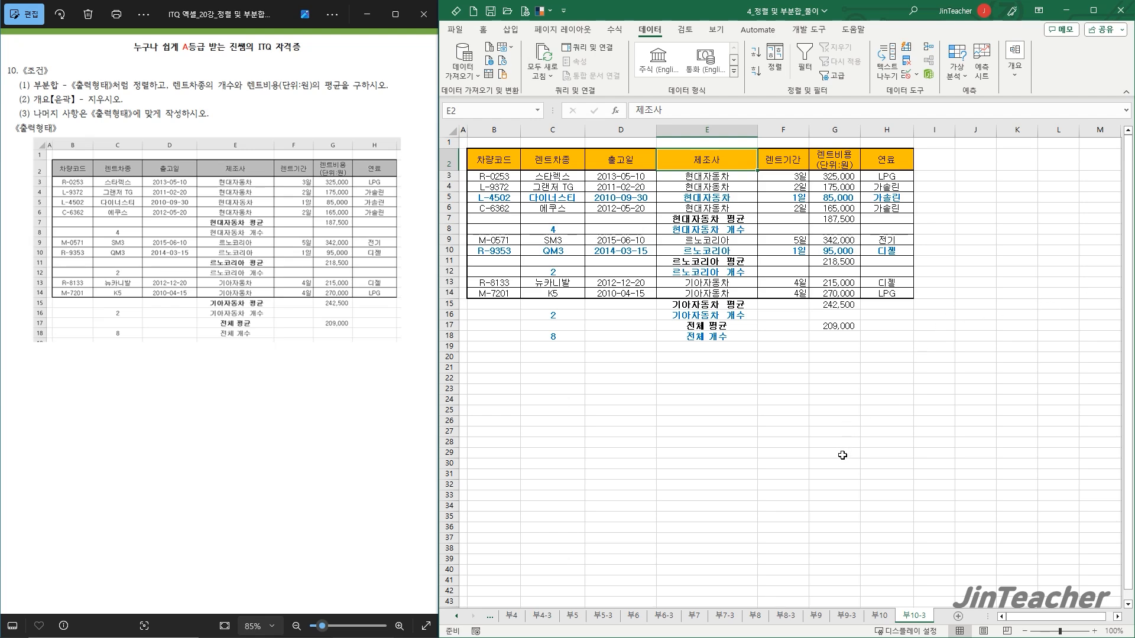
Return to exercise 9 and delete columns B to H holding the finished table on sheet 부9-3
left_click(815, 617)
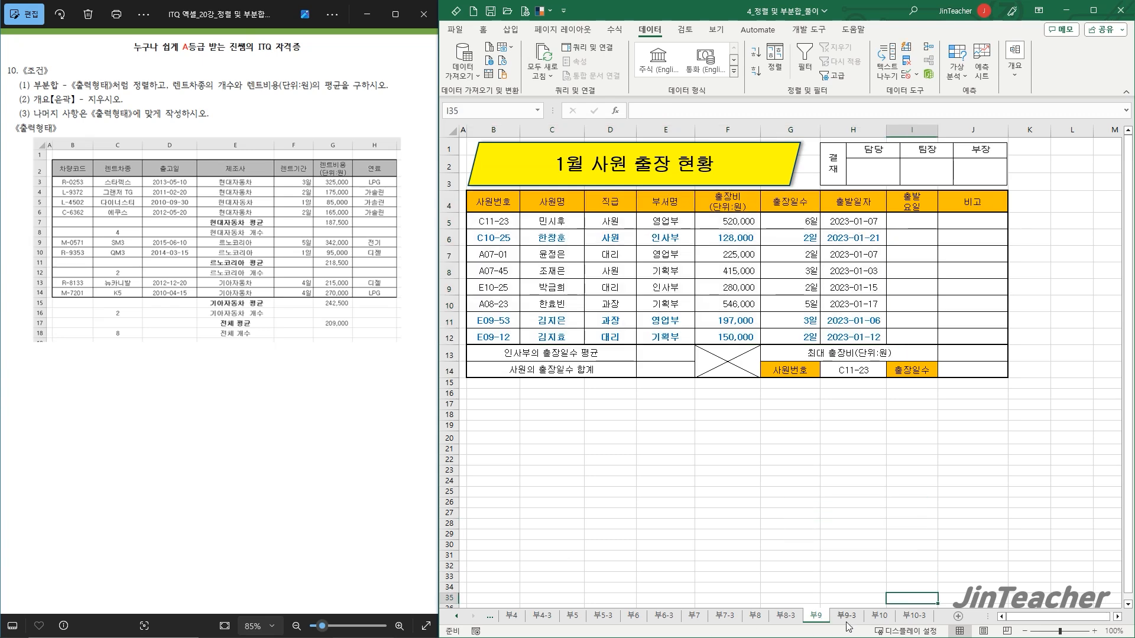
left_click(846, 619)
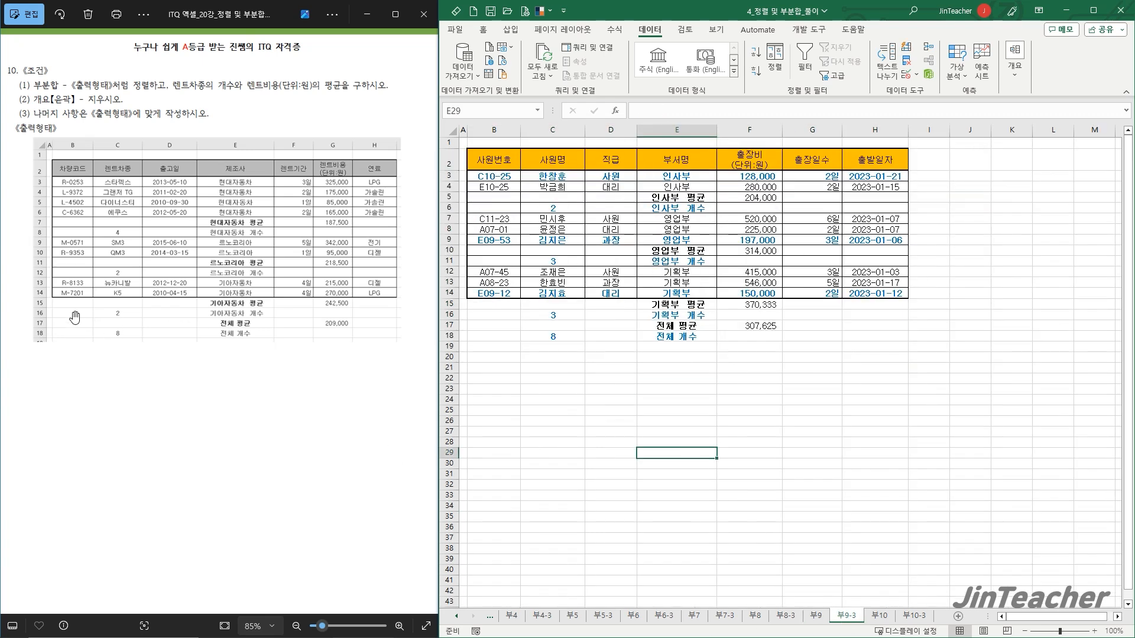
left_click(14, 324)
scroll(135, 453, "up", 3)
left_click_drag(289, 508, 245, 420)
scroll(214, 447, "up", 3)
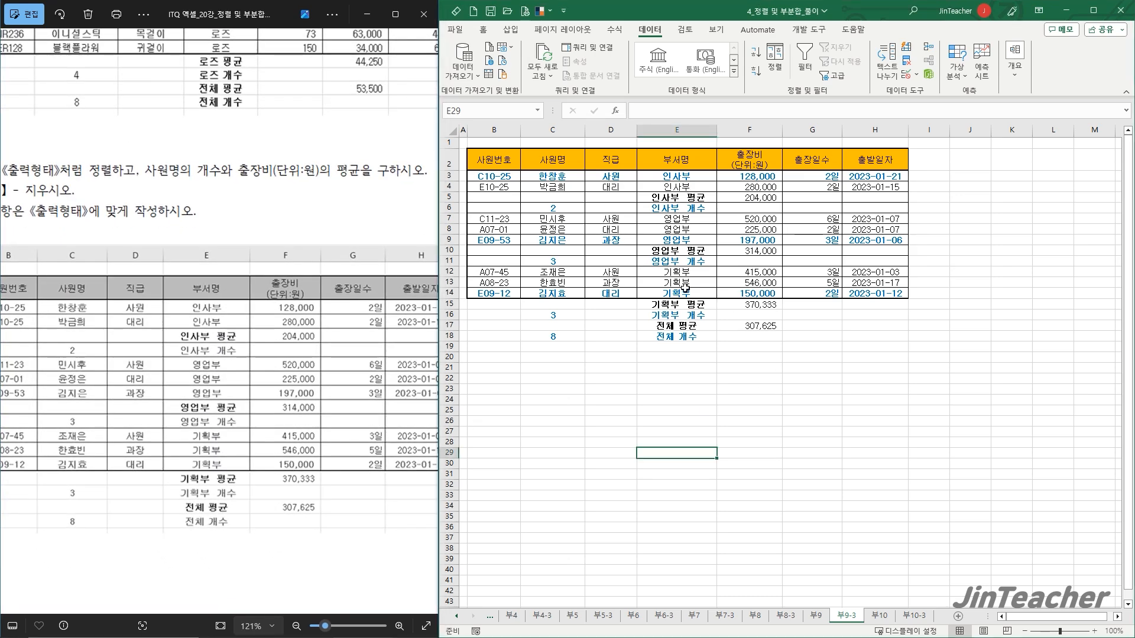
left_click(699, 166)
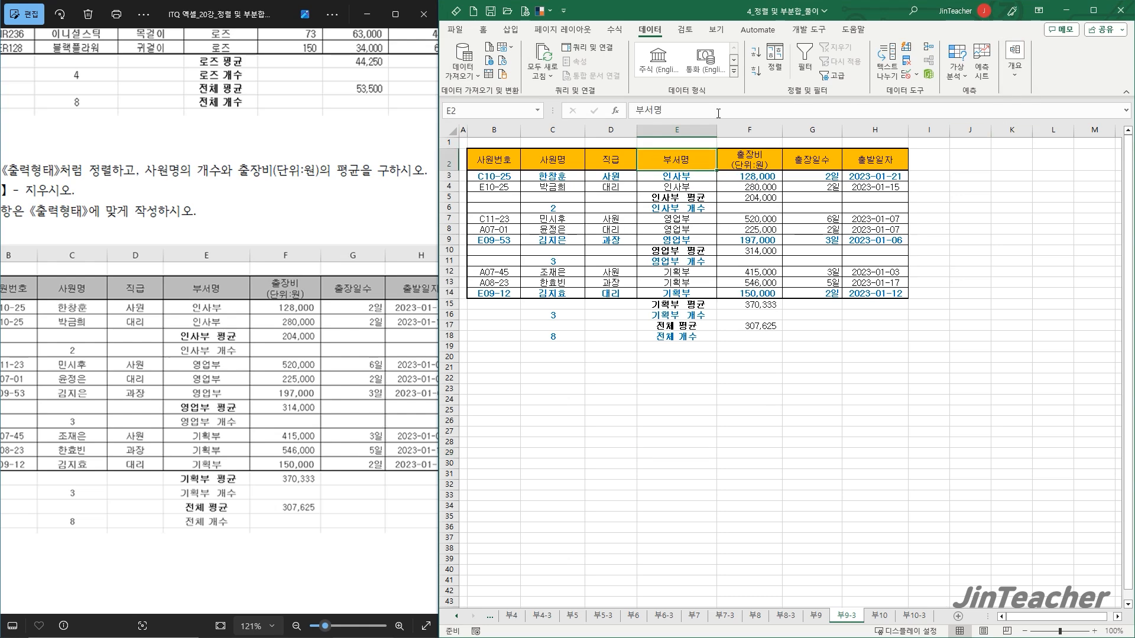
left_click(553, 129)
left_click_drag(494, 130, 875, 130)
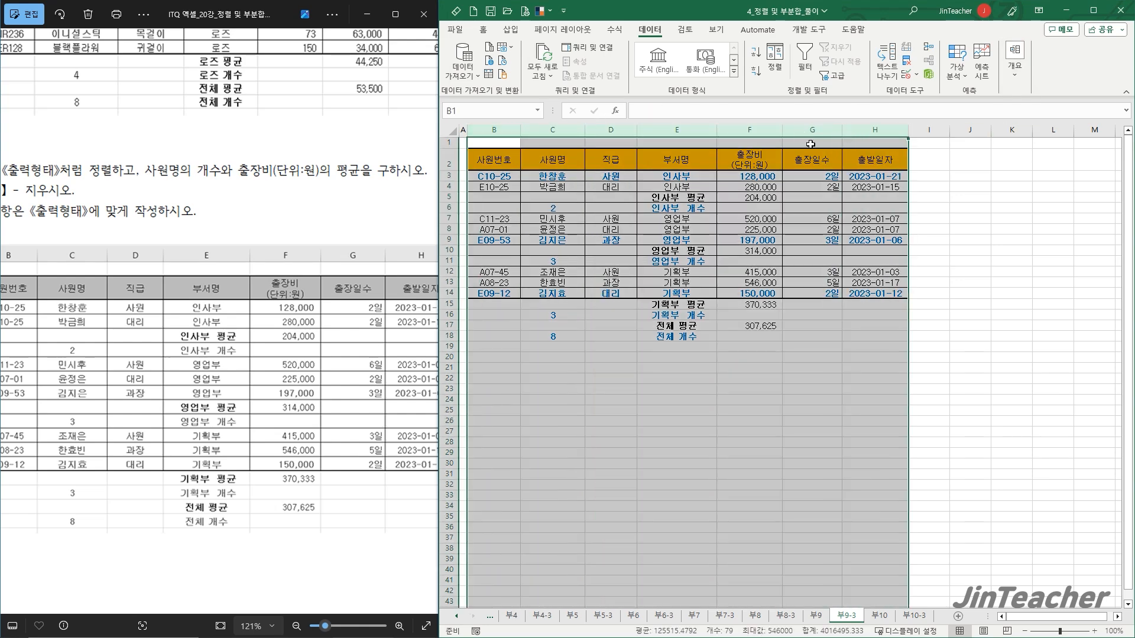
key("ctrl+minus")
left_click(778, 377)
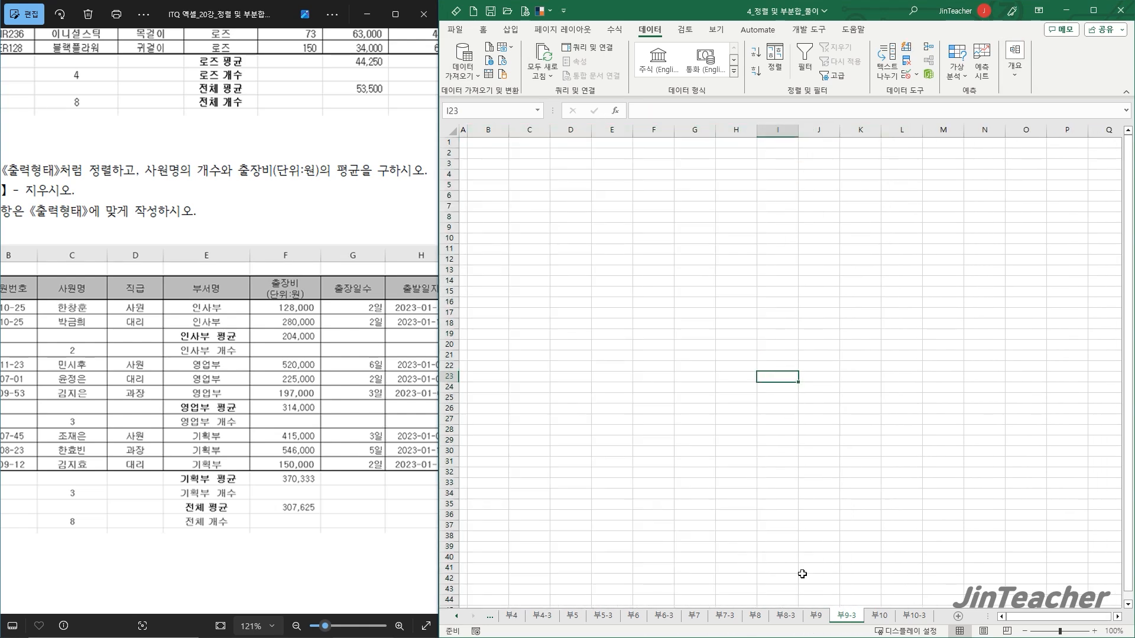
Copy the business trip table B4:H12 from sheet 부9 again and paste it at B2 of sheet 부9-3 with source column widths
left_click(816, 615)
left_click_drag(494, 202, 836, 337)
key("ctrl+c")
left_click(847, 616)
left_click(489, 152)
key("ctrl+v")
left_click(779, 266)
left_click(788, 312)
Sort the business trip table by 부서명 in descending order, try ascending order, and restore descending order
left_click(676, 164)
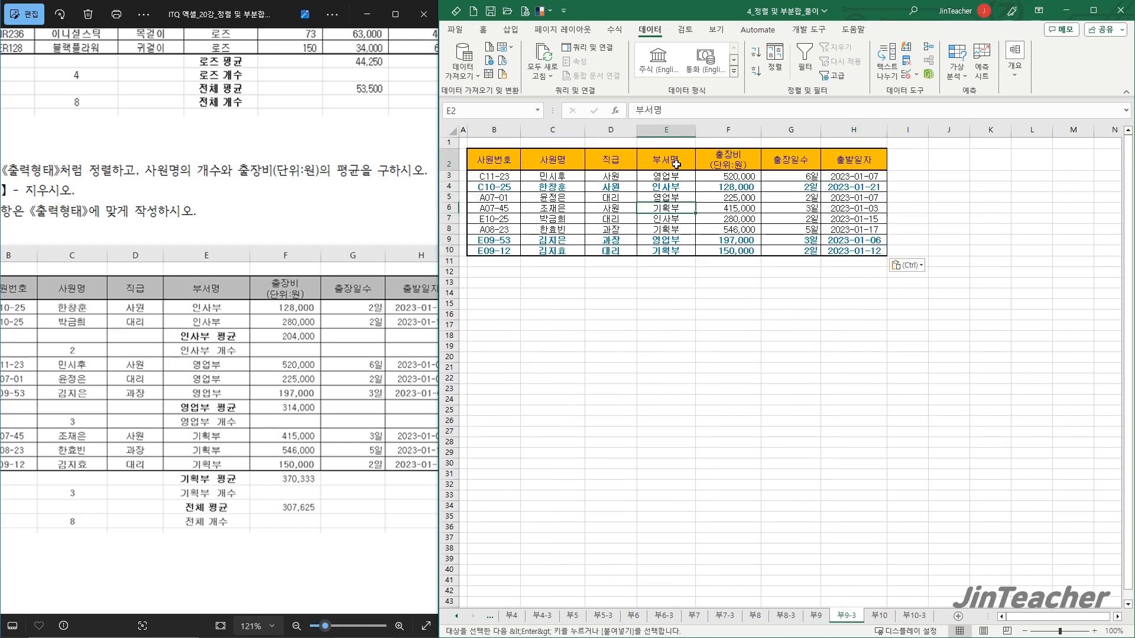
left_click(756, 71)
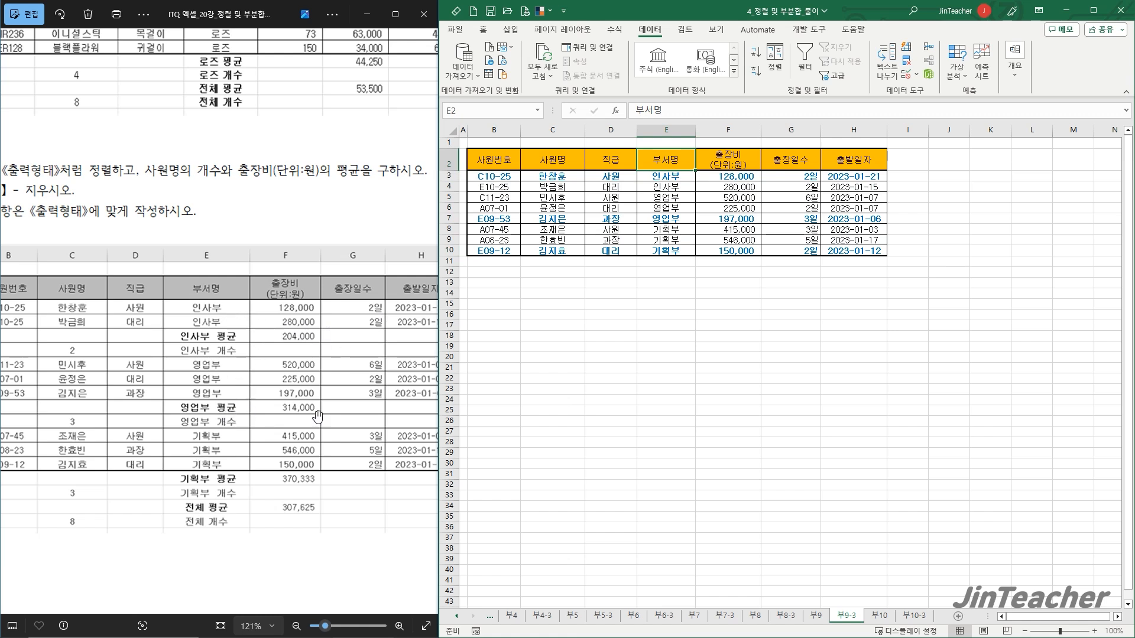
left_click(756, 52)
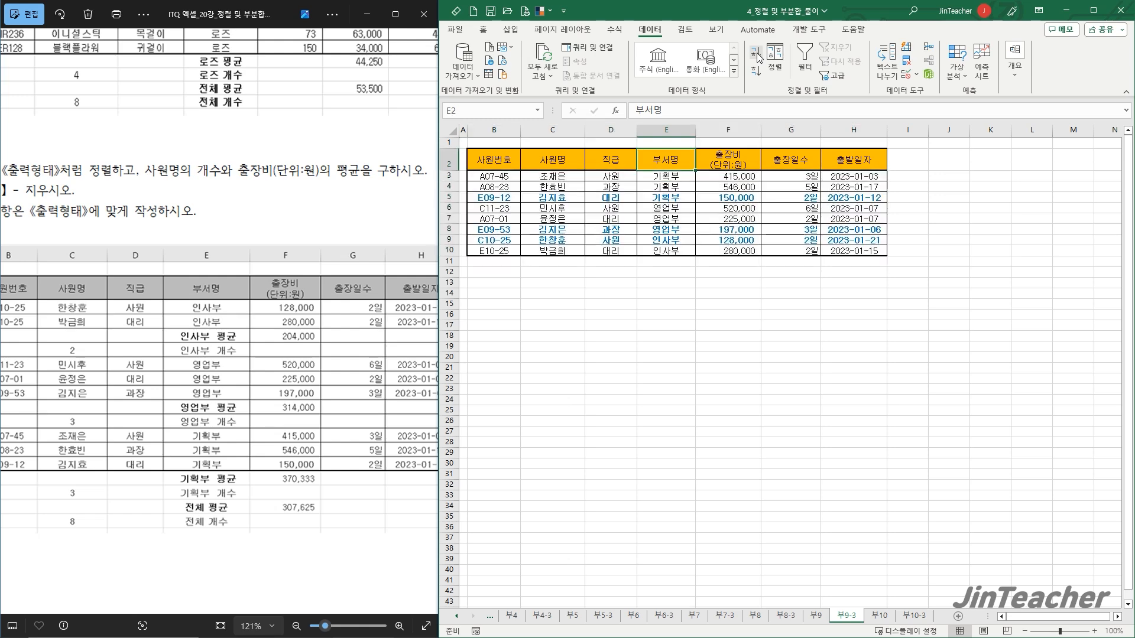
left_click(756, 71)
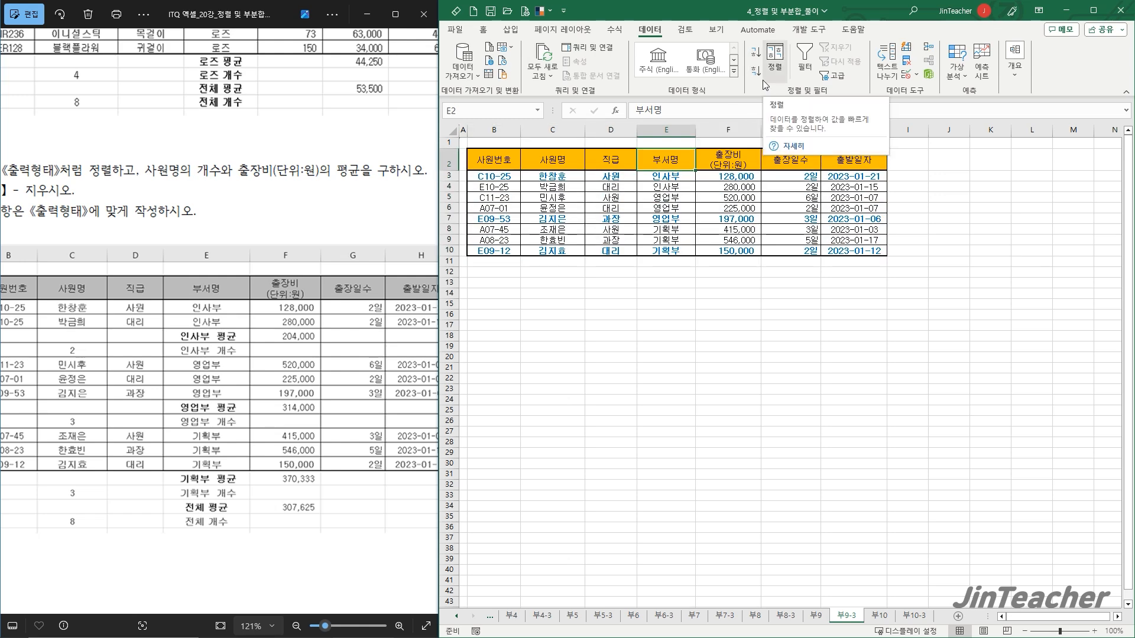
Open the custom sort for the business trip table by 부서명 and add a custom list with the entries 영업부, 인사부, 기획부
left_click(774, 62)
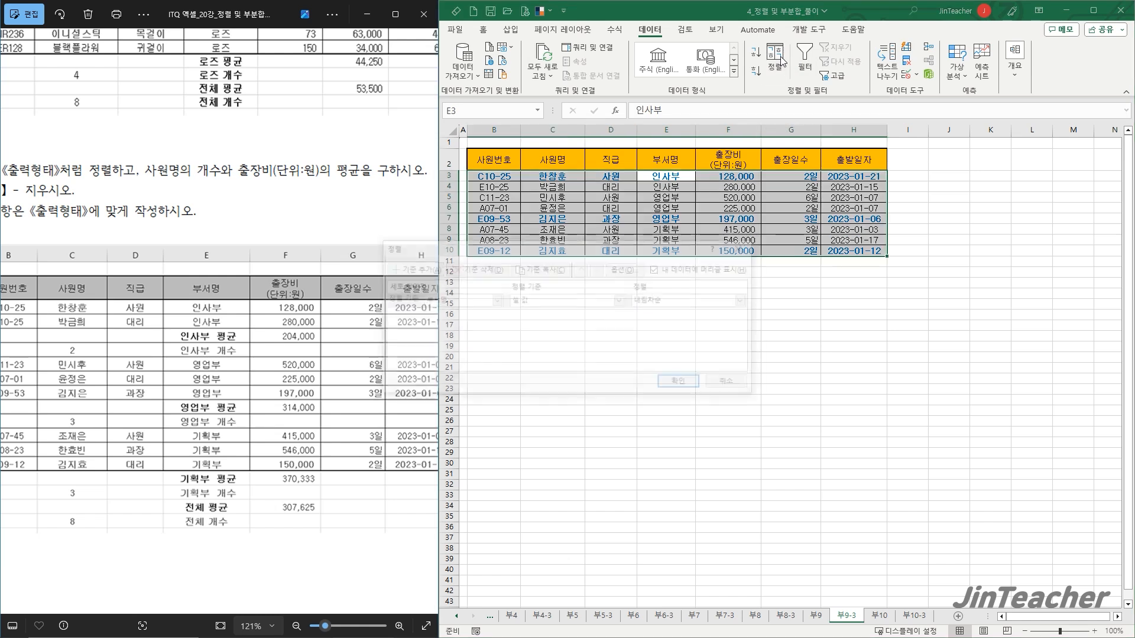
left_click_drag(582, 254, 684, 263)
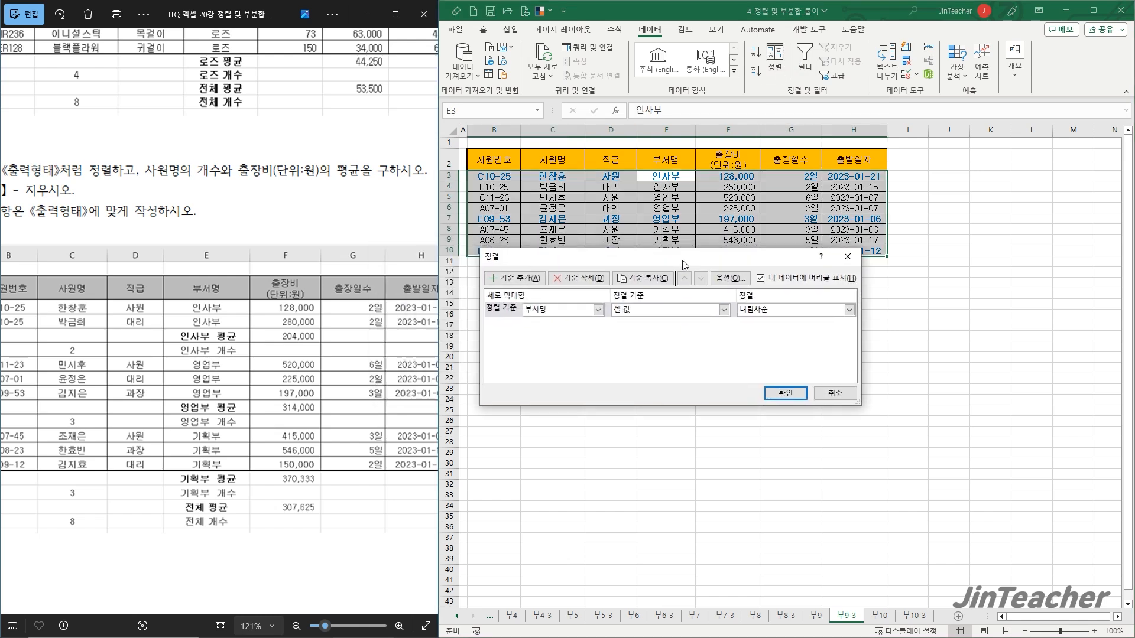
left_click(597, 310)
left_click(535, 355)
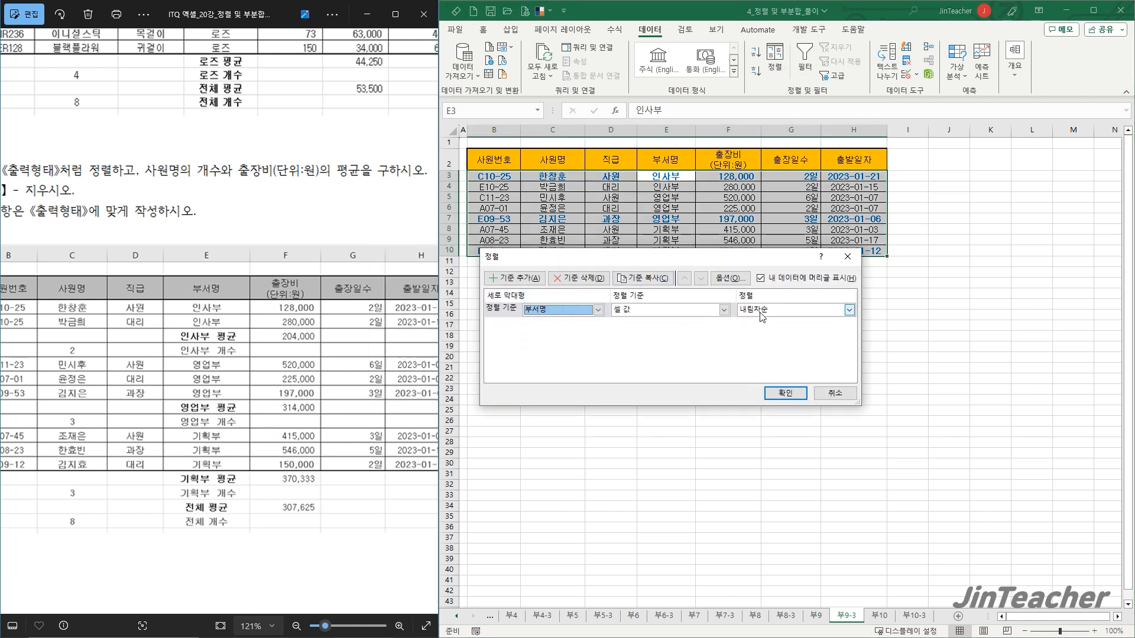
left_click(849, 310)
left_click(769, 344)
left_click_drag(840, 117, 686, 200)
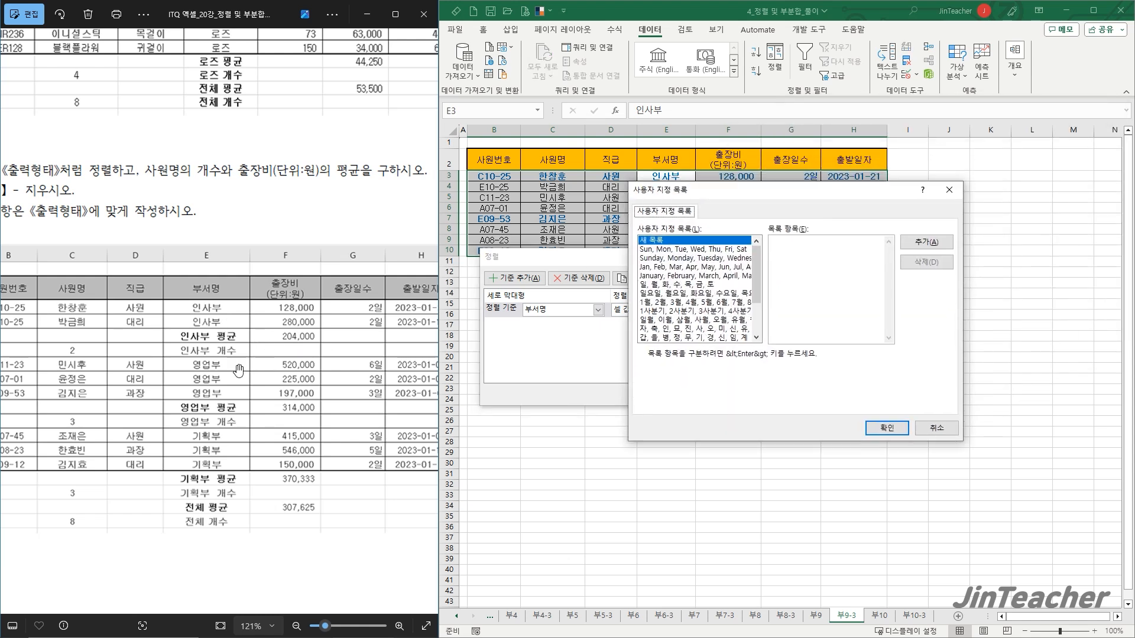
left_click(804, 261)
type("영업부 인사부 기획부")
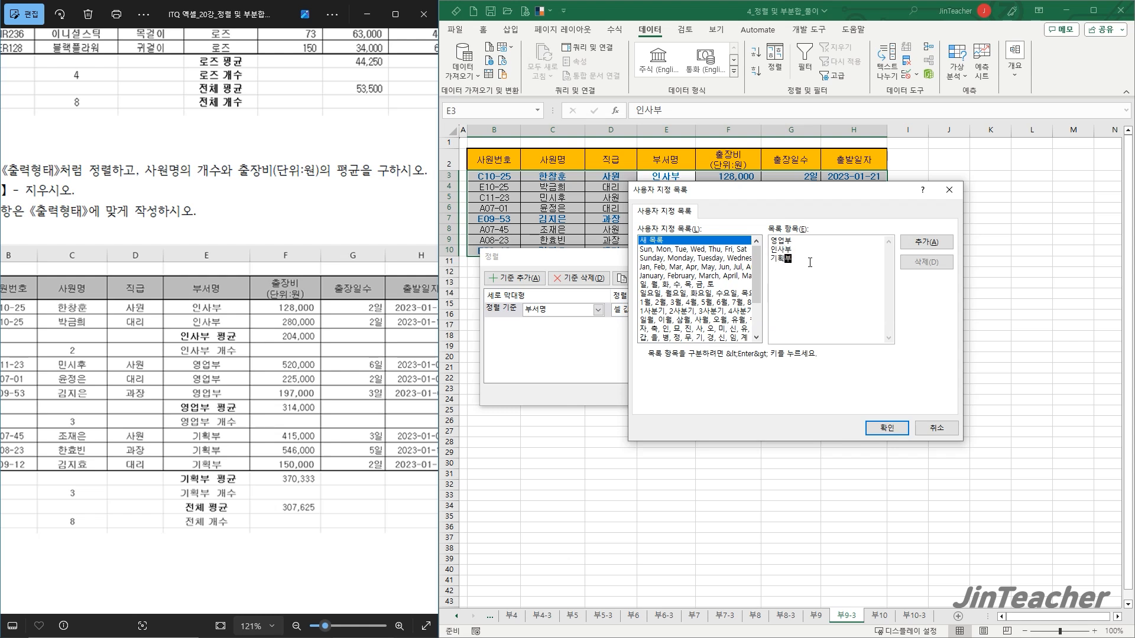
left_click(927, 242)
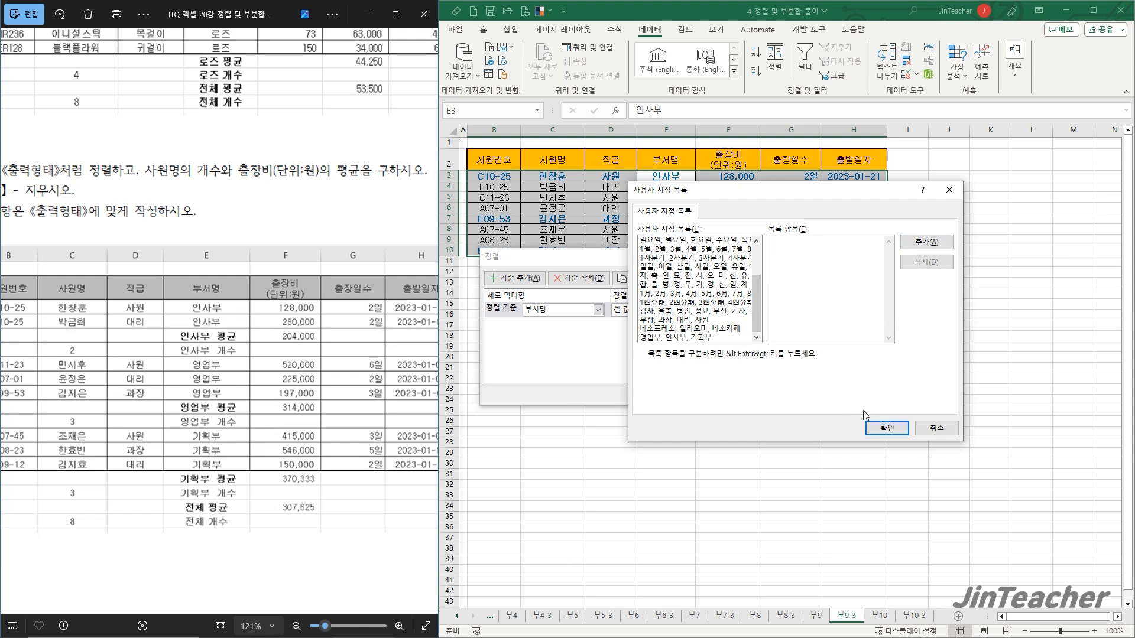
left_click(886, 428)
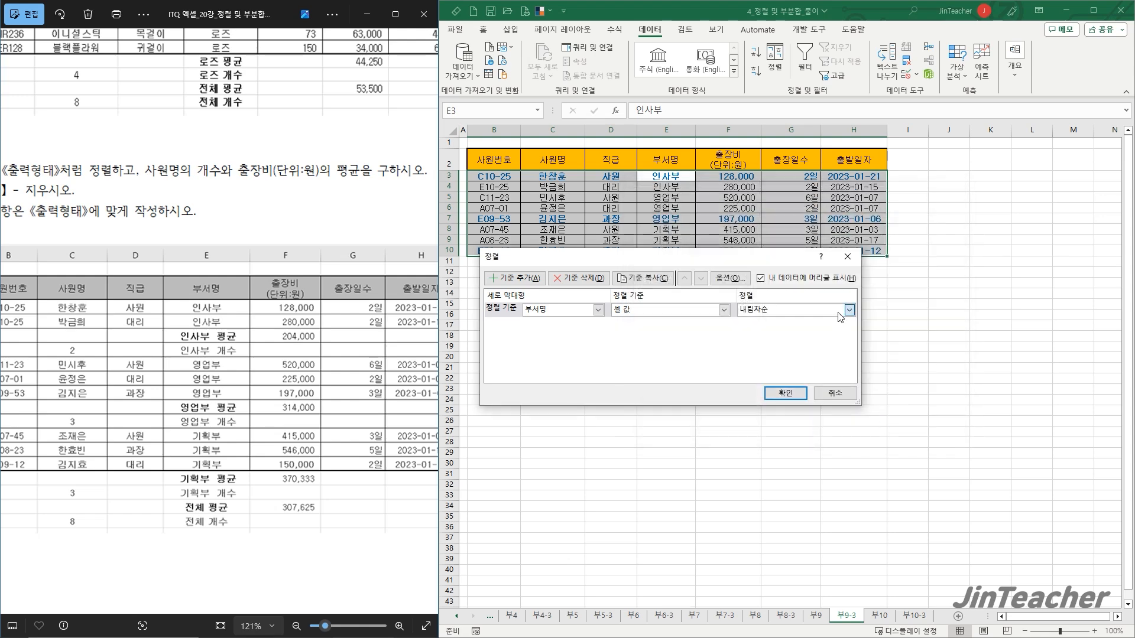
Sort the business trip table's 부서명 column by the custom list order 영업부, 인사부, 기획부
left_click(840, 311)
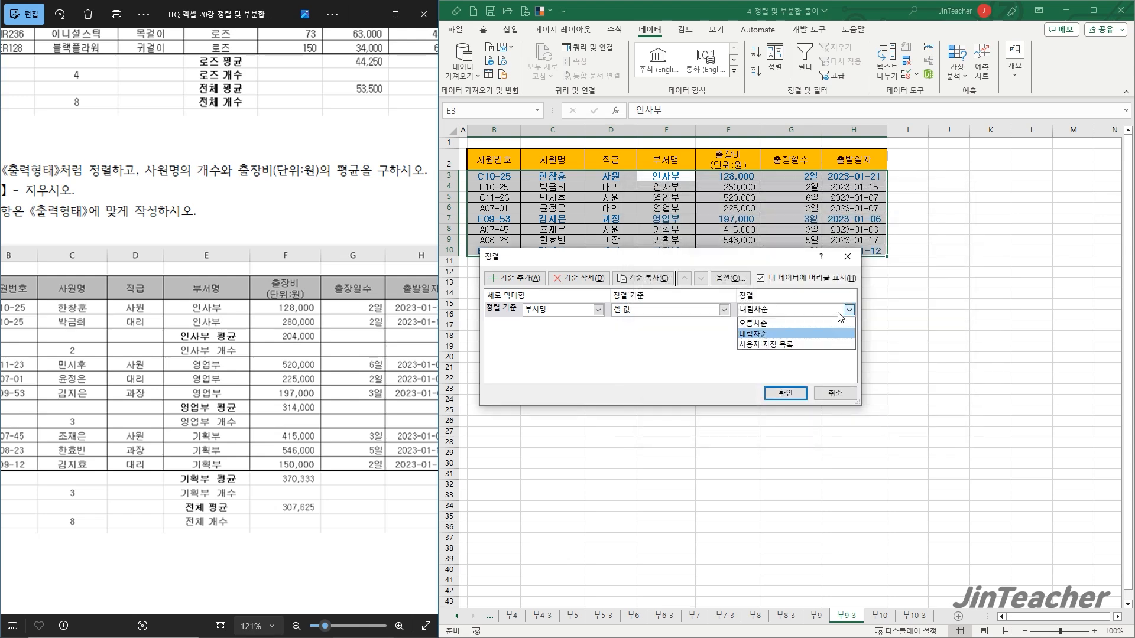
left_click(799, 343)
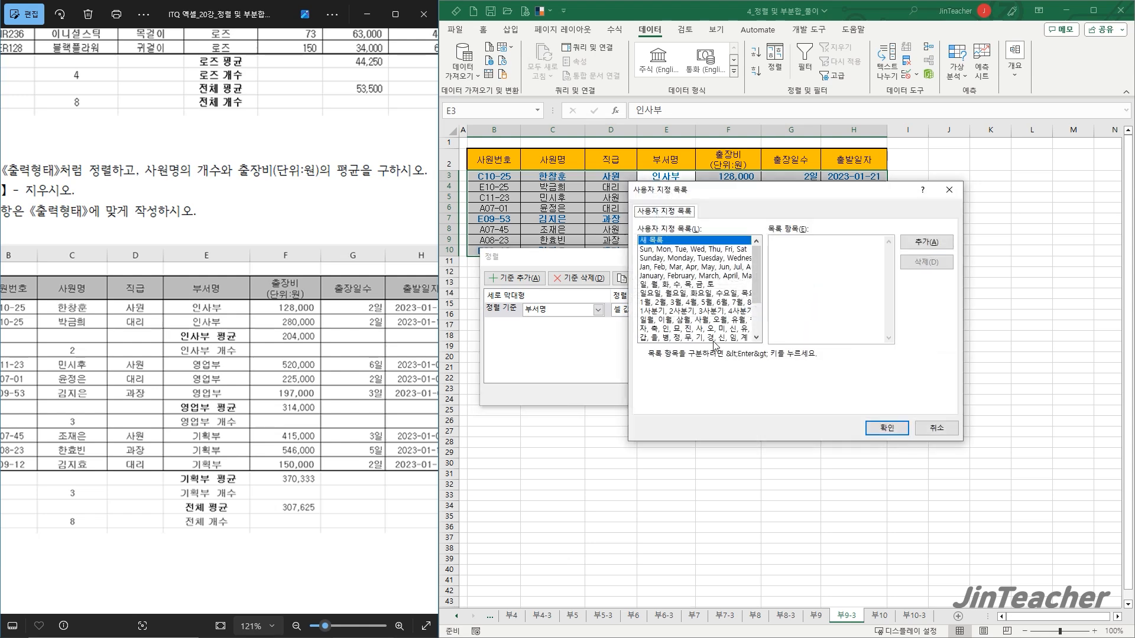
scroll(756, 297, "down", 2)
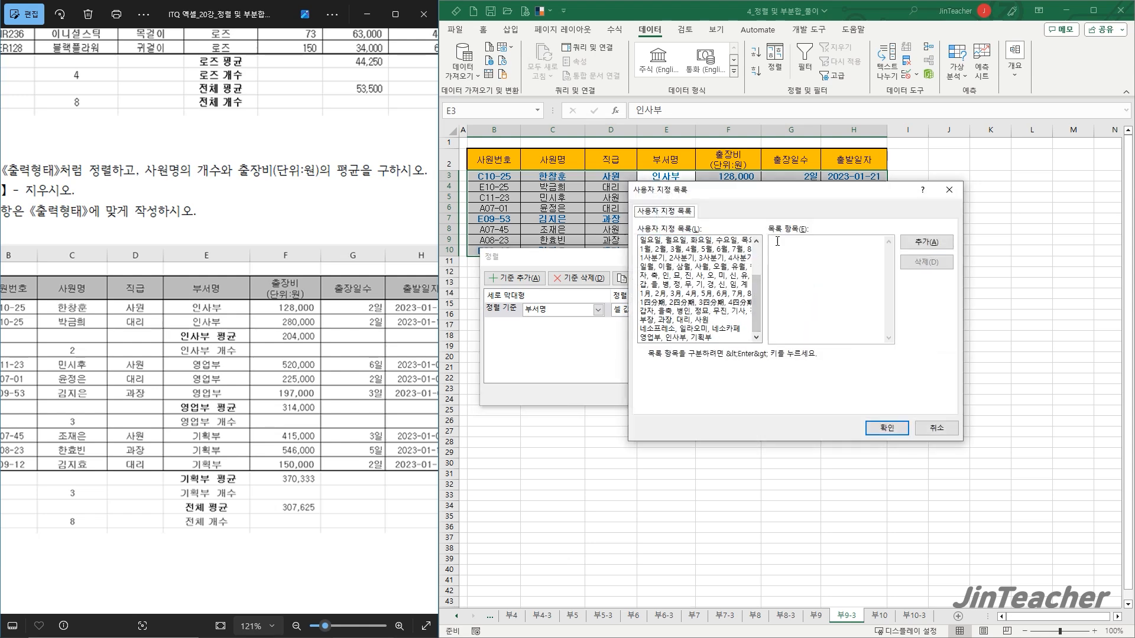
left_click(696, 337)
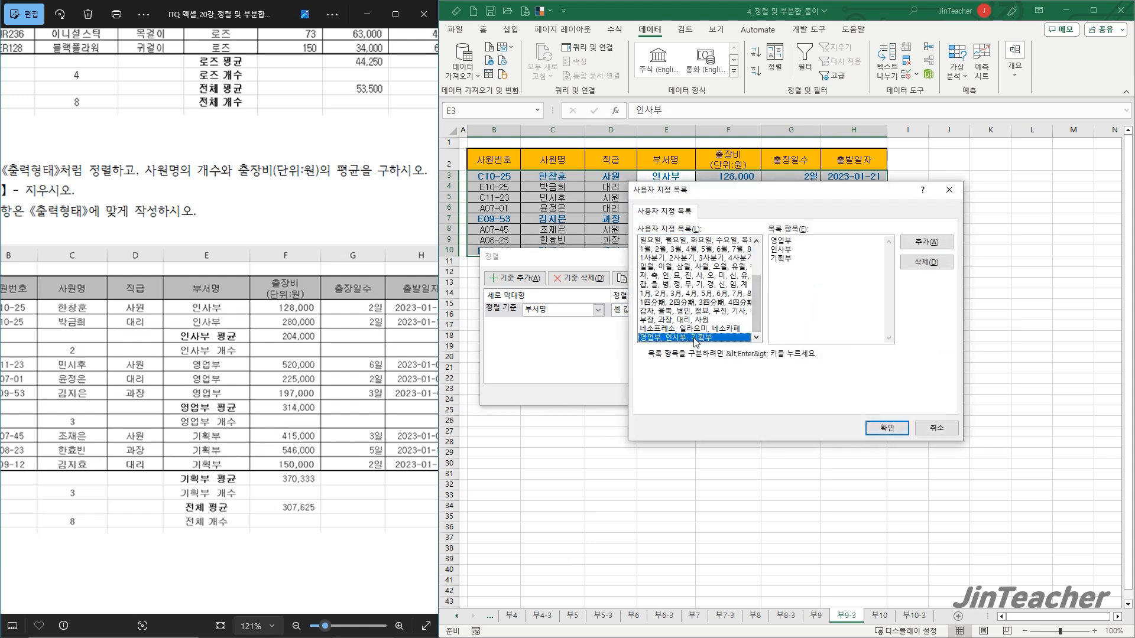
left_click(889, 429)
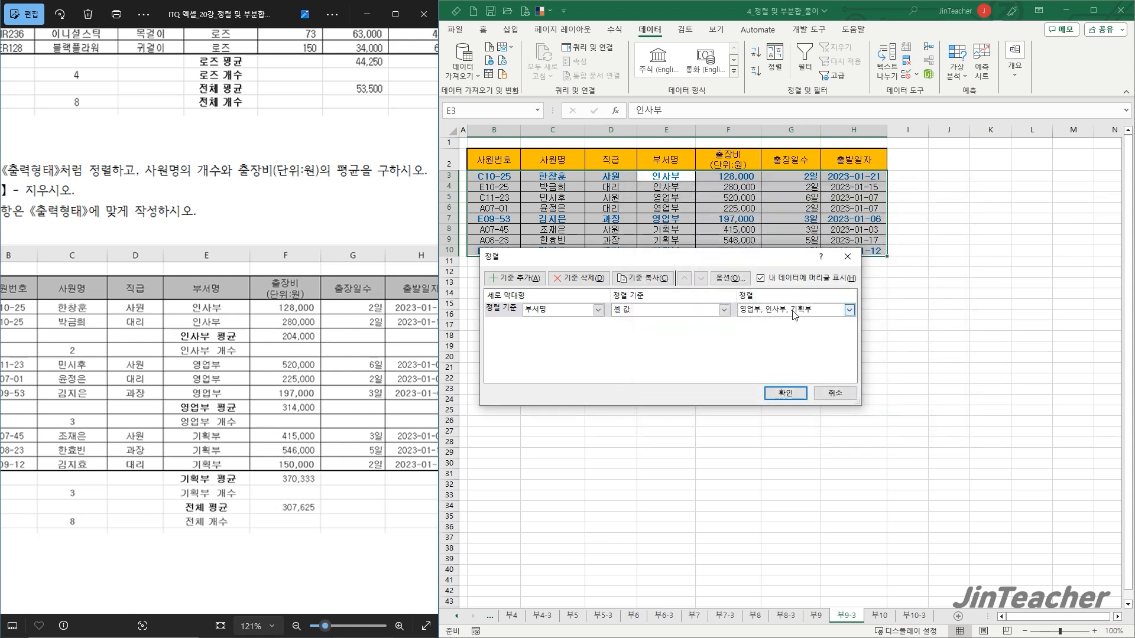
left_click(795, 393)
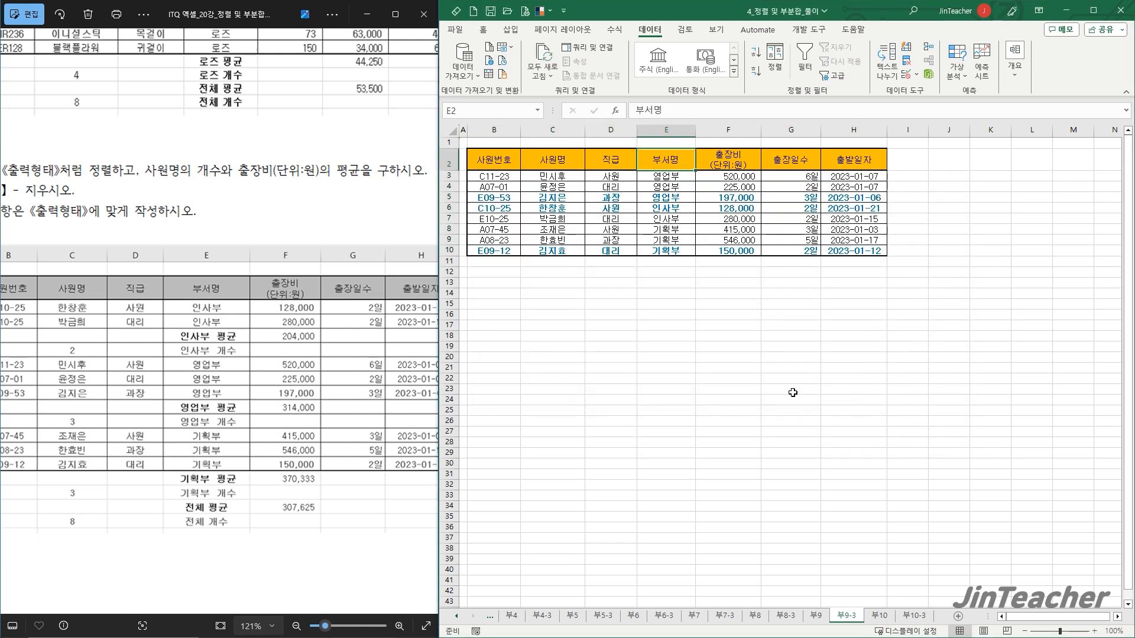
Repeat the custom sort on 부서명, picking the saved 영업부, 인사부, 기획부 list from the custom lists, and select header cell E2
left_click(681, 168)
left_click(777, 55)
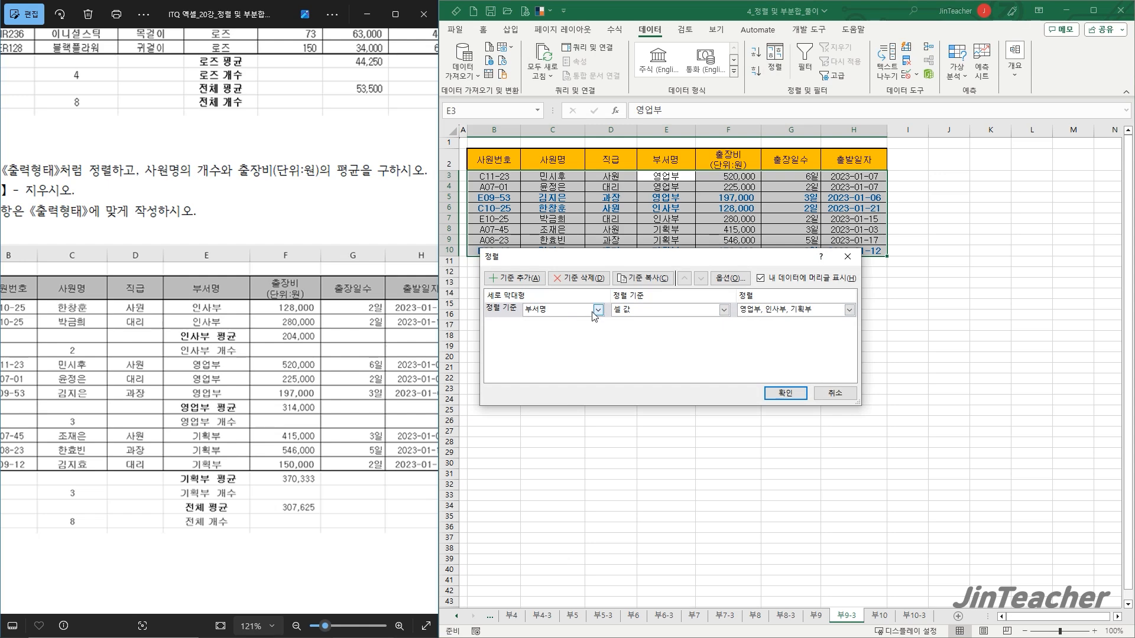
left_click(597, 310)
left_click(558, 353)
left_click(793, 310)
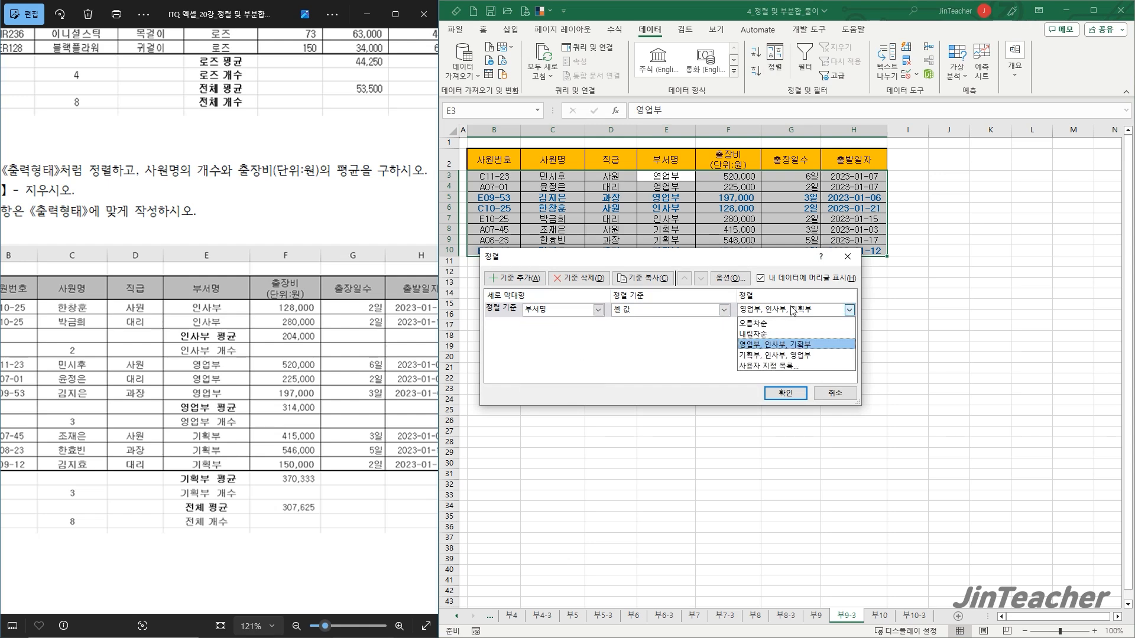
left_click(786, 366)
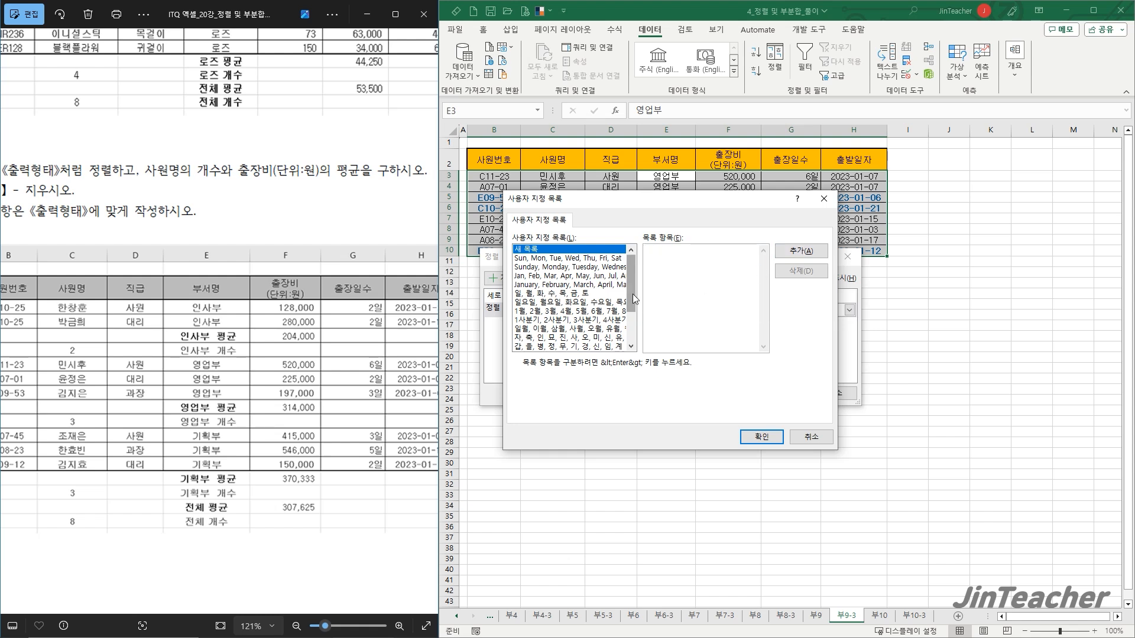
left_click_drag(632, 293, 632, 331)
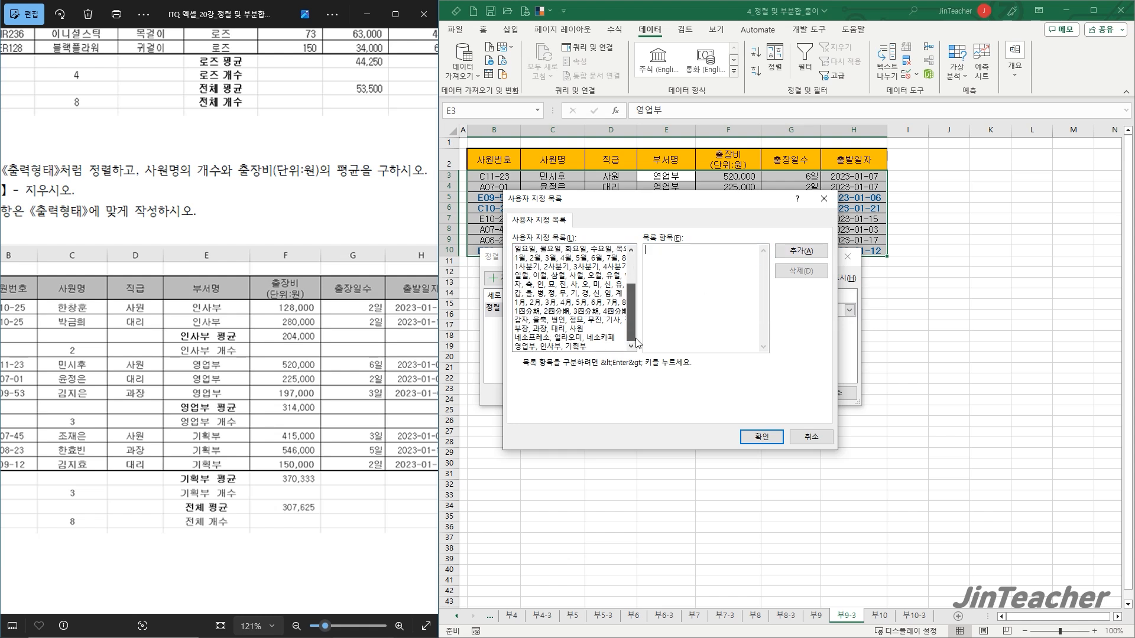
left_click(560, 347)
left_click(761, 437)
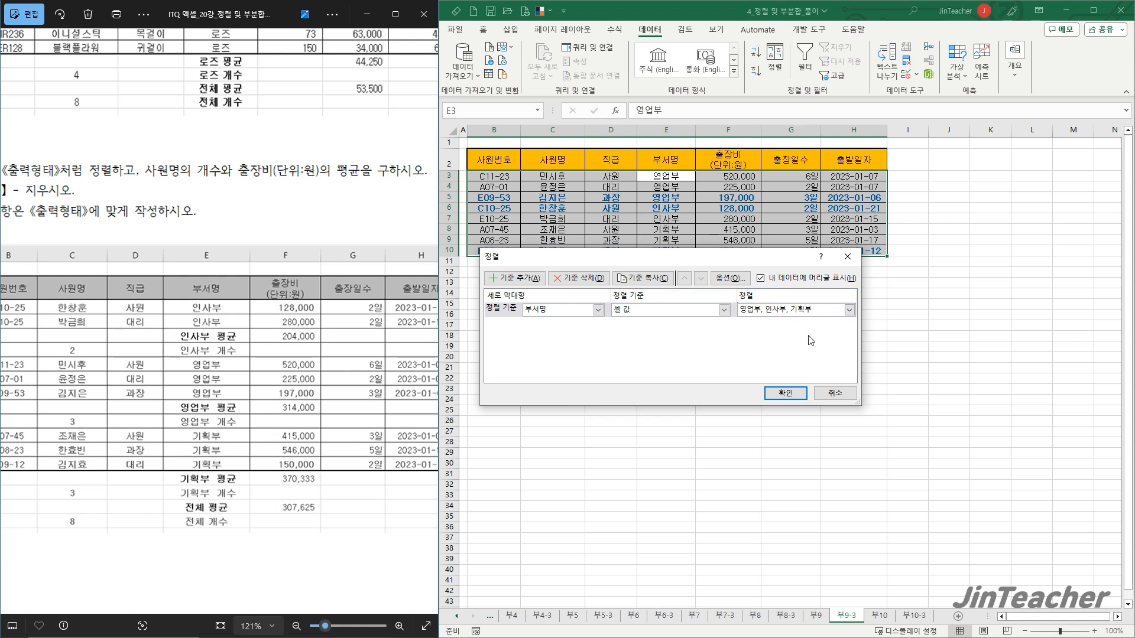
left_click(798, 395)
key("Up")
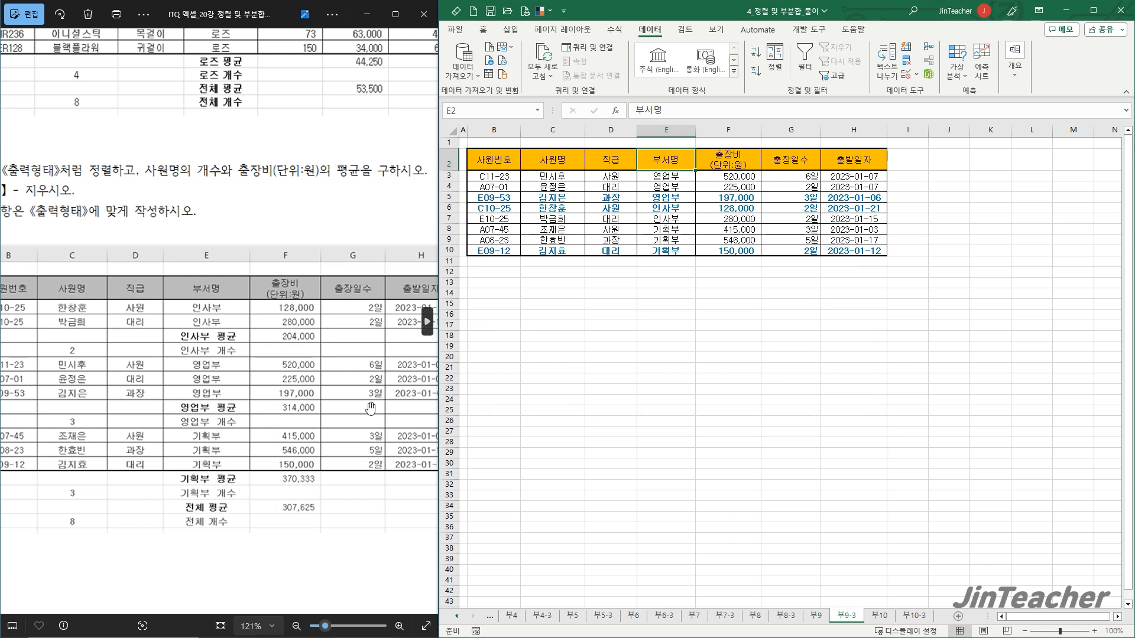